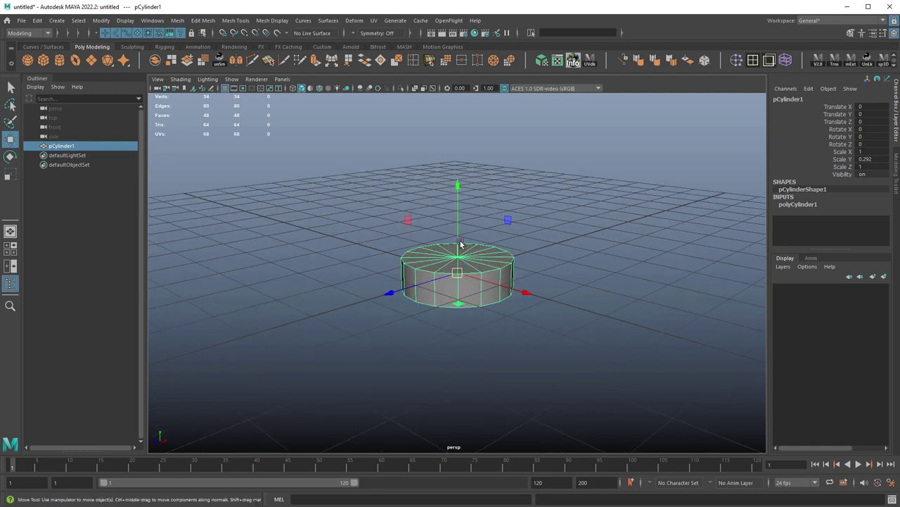
Step: Move the cylinder upward until its base rests on the ground plane, at Translate Y 0.292
{"action": "left_click_drag", "start_coordinate": [461, 245], "coordinate": [461, 180]}
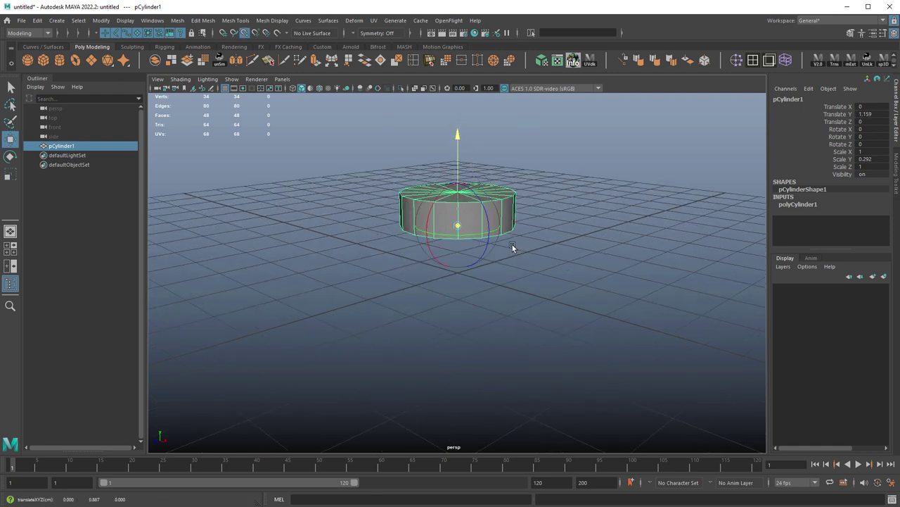
{"action": "key", "text": "w"}
{"action": "left_click_drag", "start_coordinate": [484, 217], "coordinate": [459, 225], "text": "alt"}
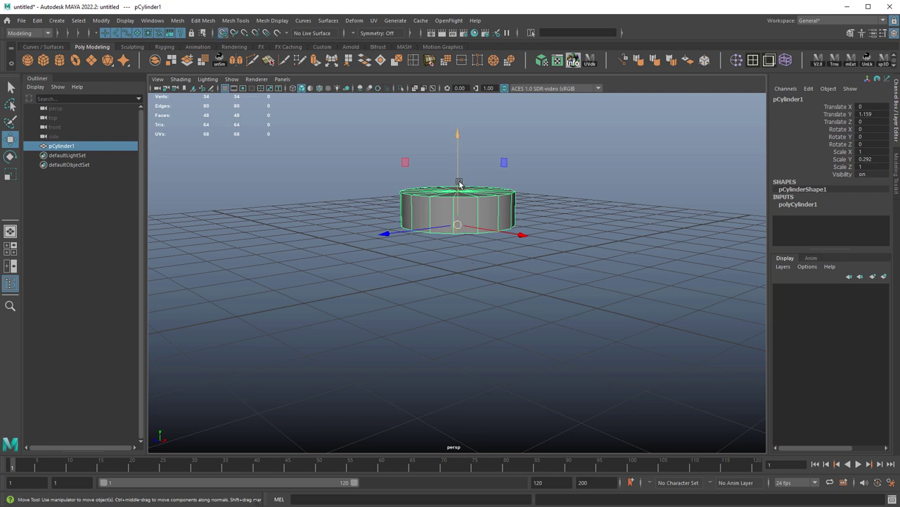
{"action": "left_click_drag", "start_coordinate": [459, 181], "coordinate": [458, 277]}
{"action": "left_click_drag", "start_coordinate": [540, 276], "coordinate": [761, 224], "text": "alt"}
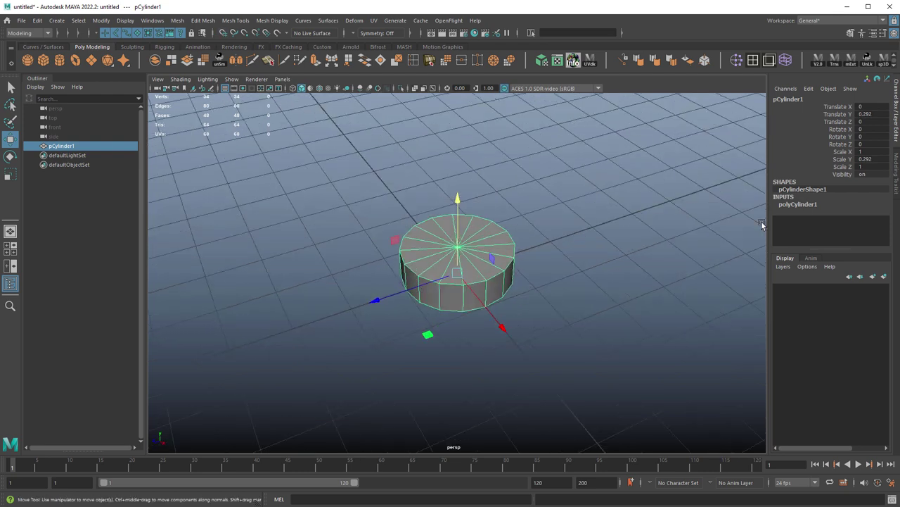
Step: Set the cylinder's Subdivisions Axis to 8 and scale it slightly taller, to a Scale Y of 0.333
{"action": "left_click", "coordinate": [807, 207]}
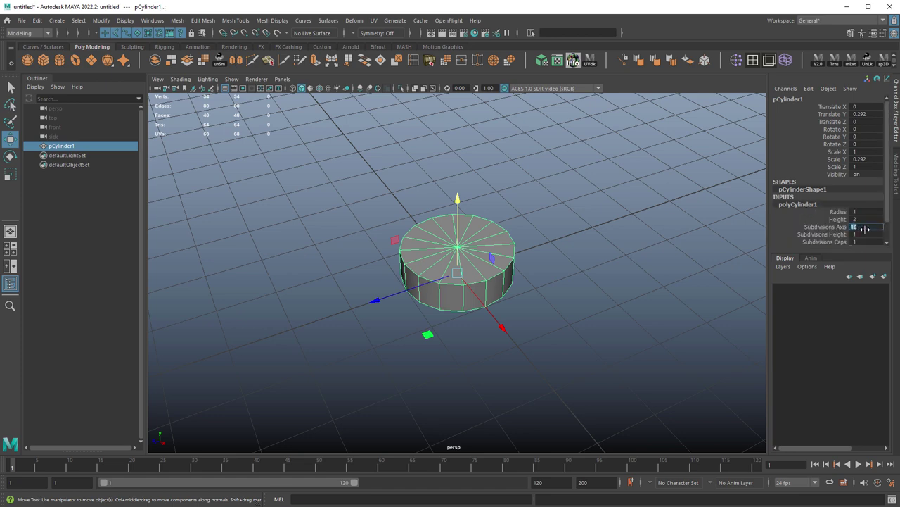
{"action": "key", "text": "Return"}
{"action": "left_click_drag", "start_coordinate": [543, 265], "coordinate": [394, 252], "text": "alt"}
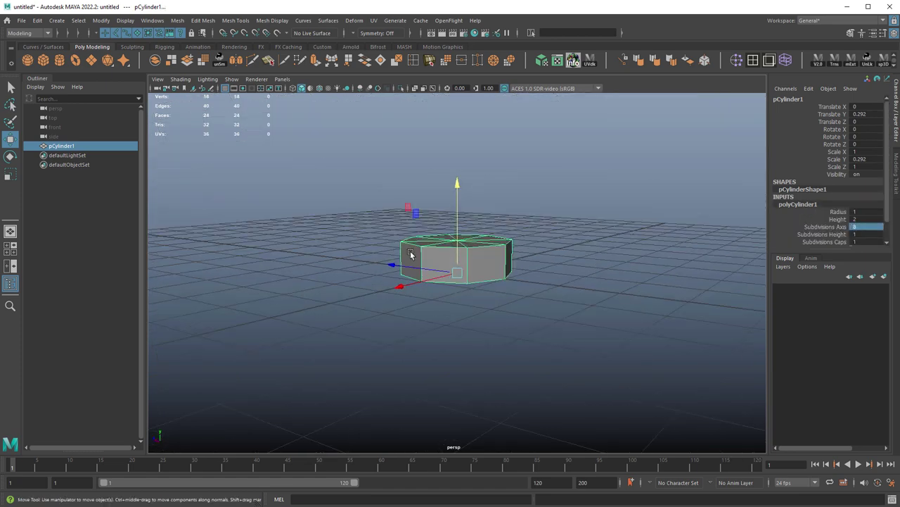
{"action": "key", "text": "r"}
{"action": "left_click_drag", "start_coordinate": [457, 188], "coordinate": [457, 175]}
{"action": "left_click_drag", "start_coordinate": [506, 257], "coordinate": [421, 256], "text": "alt"}
{"action": "left_click_drag", "start_coordinate": [518, 267], "coordinate": [470, 283], "text": "alt"}
Step: Select only the faces of the cylinder's bottom cap and delete them
{"action": "right_click_drag", "start_coordinate": [470, 265], "coordinate": [470, 290]}
{"action": "key", "text": "4"}
{"action": "left_click_drag", "start_coordinate": [481, 324], "coordinate": [481, 306], "text": "alt"}
{"action": "left_click_drag", "start_coordinate": [438, 268], "coordinate": [472, 291]}
{"action": "left_click_drag", "start_coordinate": [365, 218], "coordinate": [513, 248], "text": "ctrl"}
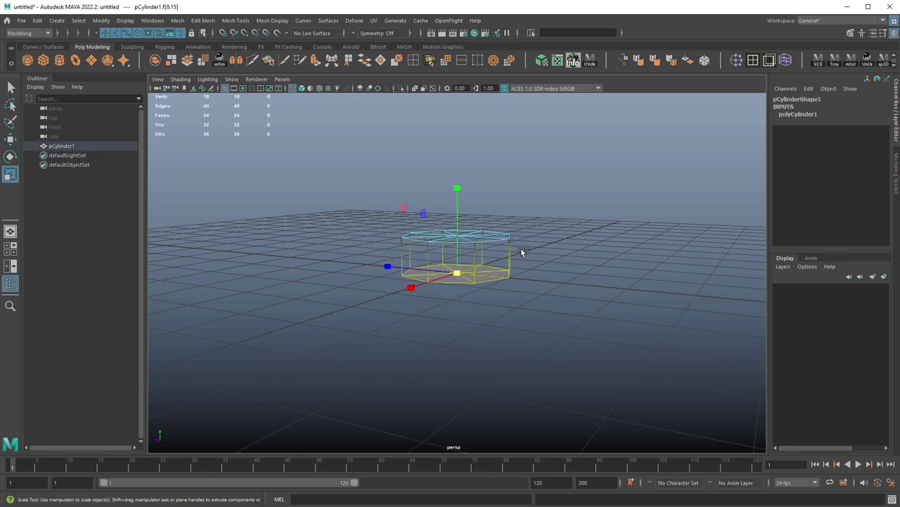
{"action": "key", "text": "Delete"}
Step: Select the eight side faces of the cylinder and apply Poke to them
{"action": "right_click_drag", "start_coordinate": [469, 257], "coordinate": [458, 293]}
{"action": "left_click_drag", "start_coordinate": [473, 309], "coordinate": [490, 282], "text": "alt"}
{"action": "left_click_drag", "start_coordinate": [368, 245], "coordinate": [536, 266]}
{"action": "left_click_drag", "start_coordinate": [530, 264], "coordinate": [520, 285], "text": "alt"}
{"action": "right_click_drag", "start_coordinate": [389, 274], "coordinate": [488, 280], "text": "alt"}
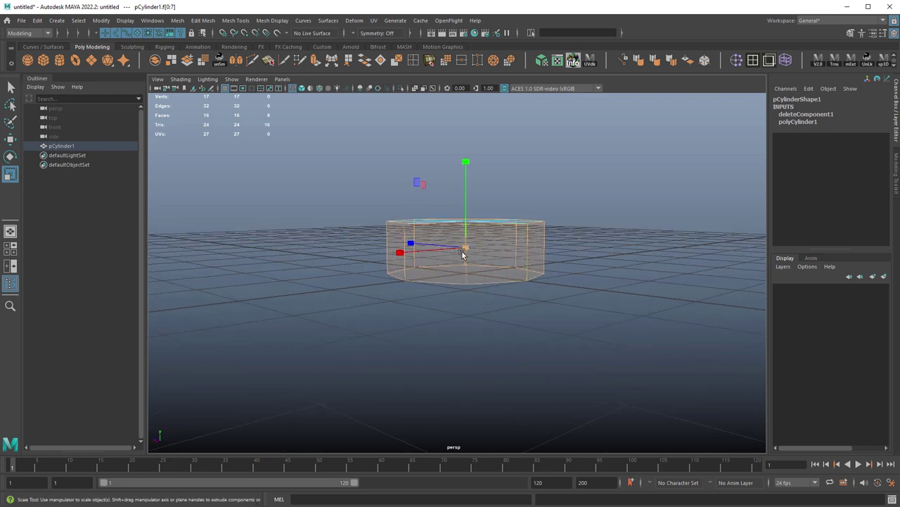
{"action": "left_click_drag", "start_coordinate": [481, 275], "coordinate": [456, 264], "text": "alt"}
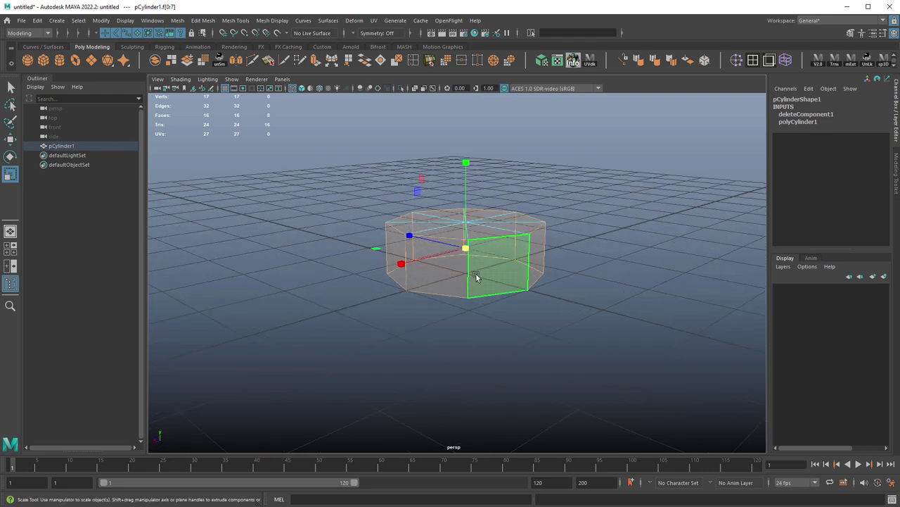
{"action": "left_click_drag", "start_coordinate": [376, 227], "coordinate": [422, 175], "text": "alt"}
{"action": "left_click", "coordinate": [203, 21]}
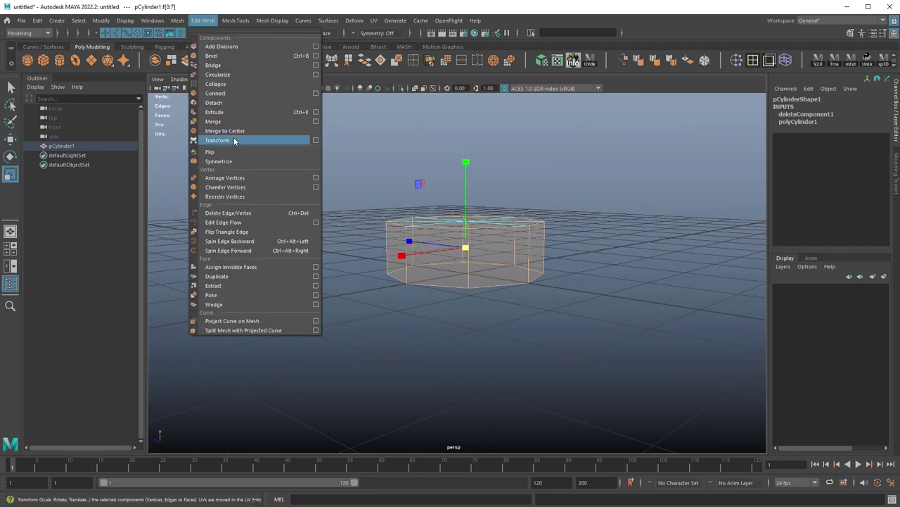
{"action": "left_click", "coordinate": [212, 295]}
{"action": "left_click_drag", "start_coordinate": [496, 240], "coordinate": [500, 284], "text": "alt"}
{"action": "key", "text": "5"}
{"action": "left_click_drag", "start_coordinate": [536, 321], "coordinate": [500, 300], "text": "alt"}
Step: Select all vertices of the mesh and apply Transform Component to them with Random set to 1.0
{"action": "right_click_drag", "start_coordinate": [503, 246], "coordinate": [461, 243]}
{"action": "left_click_drag", "start_coordinate": [334, 180], "coordinate": [658, 350]}
{"action": "left_click_drag", "start_coordinate": [436, 293], "coordinate": [464, 307], "text": "alt"}
{"action": "left_click_drag", "start_coordinate": [486, 276], "coordinate": [481, 259], "text": "alt"}
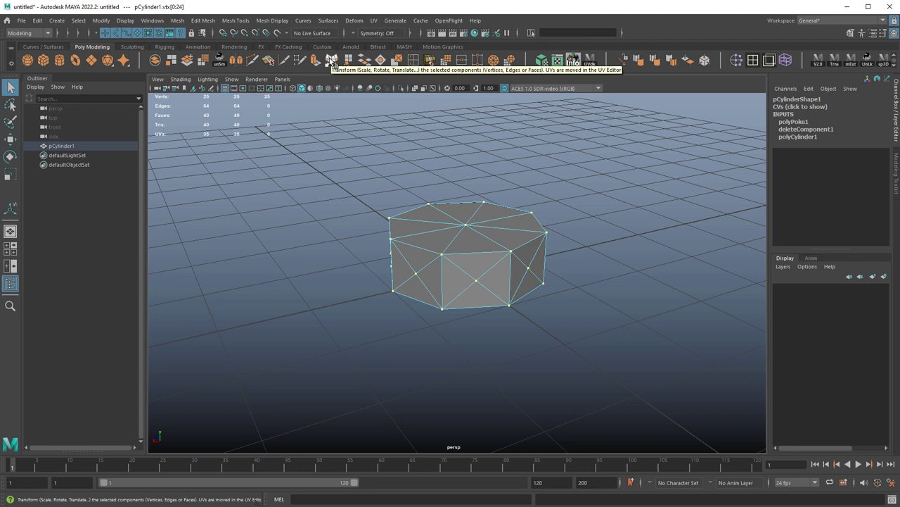
{"action": "left_click", "coordinate": [239, 22]}
{"action": "mouse_move", "coordinate": [207, 21]}
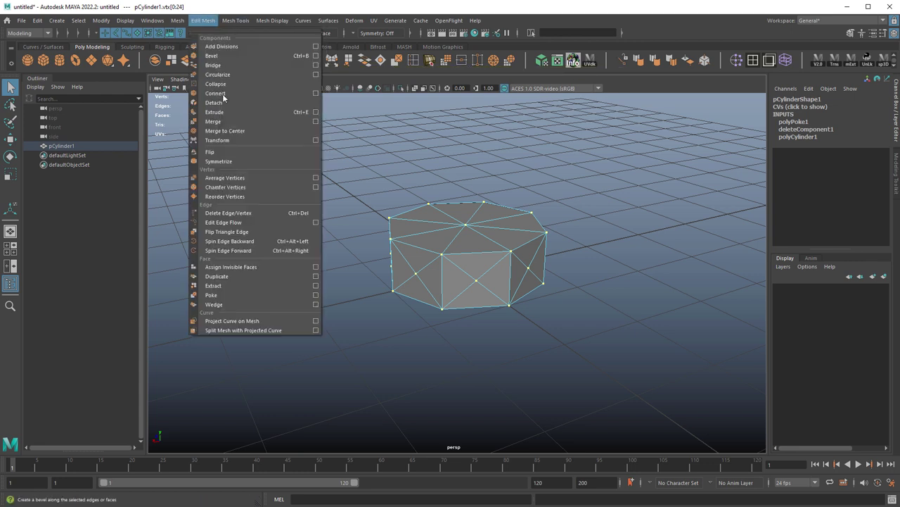
{"action": "left_click", "coordinate": [391, 12]}
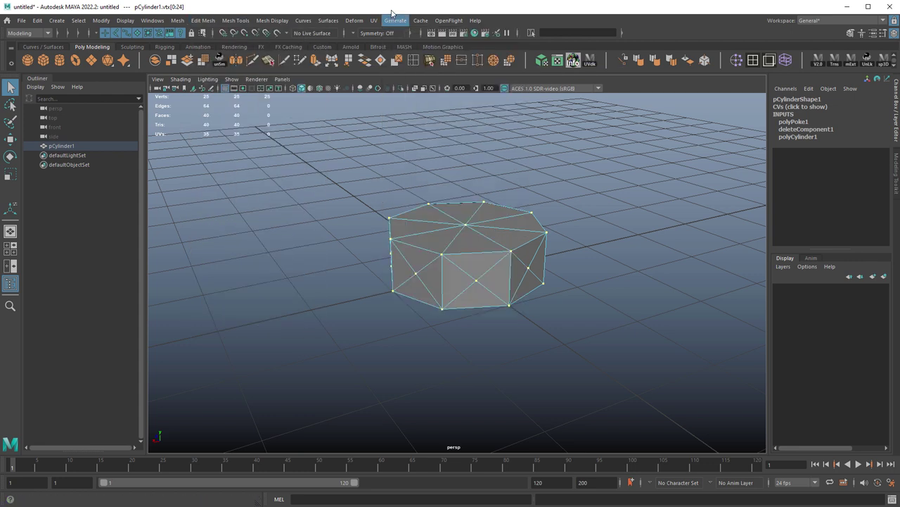
{"action": "double_click", "coordinate": [332, 59]}
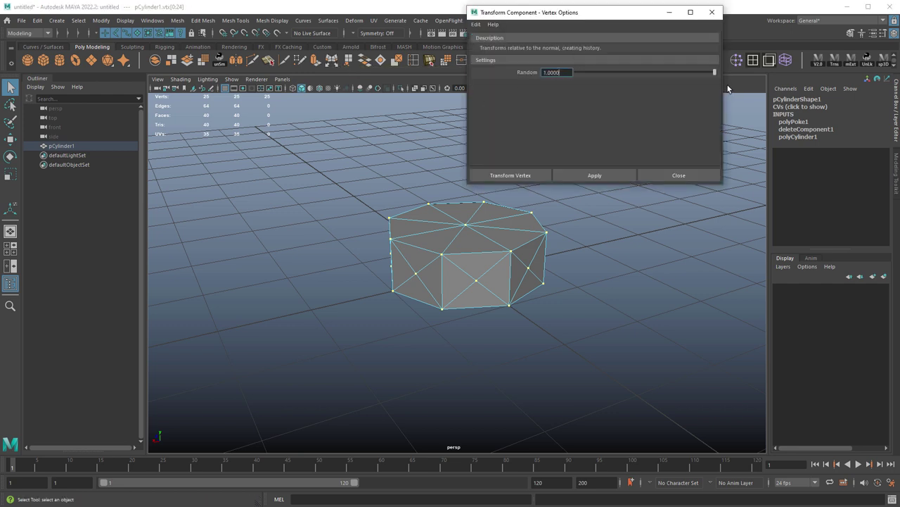
{"action": "left_click", "coordinate": [597, 177]}
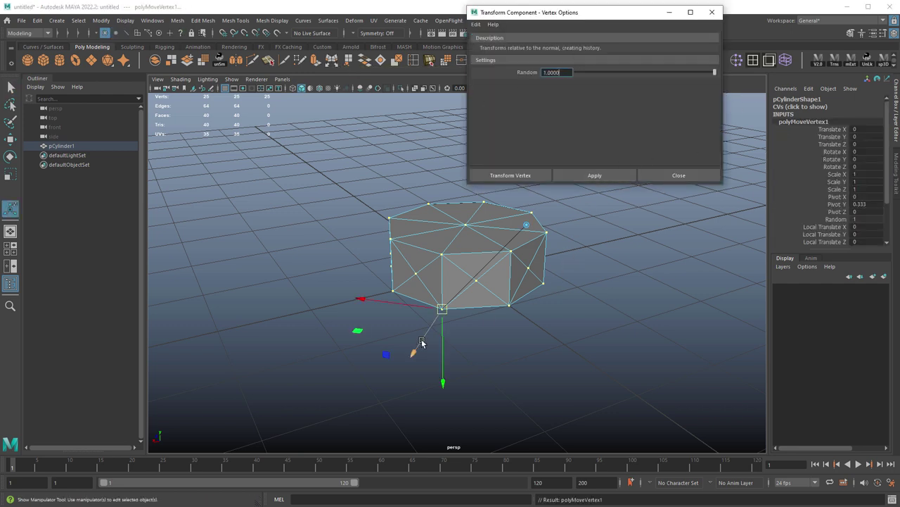
Step: Offset the vertices slightly along their local normal and repeat the random vertex transform to make the mesh irregular
{"action": "mouse_move", "coordinate": [423, 341]}
{"action": "left_mouse_down"}
{"action": "mouse_move", "coordinate": [408, 354]}
{"action": "mouse_move", "coordinate": [421, 339]}
{"action": "left_mouse_up"}
{"action": "left_click", "coordinate": [608, 175]}
{"action": "key", "text": "g"}
{"action": "left_click_drag", "start_coordinate": [502, 312], "coordinate": [386, 317], "text": "alt"}
{"action": "key", "text": "q"}
Step: Close the transform options and scale the mesh's bottom ring of vertices slightly outward from the side view
{"action": "right_click_drag", "start_coordinate": [508, 287], "coordinate": [474, 280]}
{"action": "left_click_drag", "start_coordinate": [524, 341], "coordinate": [527, 314], "text": "alt"}
{"action": "key", "text": "space"}
{"action": "key", "text": "space"}
{"action": "scroll", "coordinate": [350, 243], "scroll_direction": "up", "scroll_amount": 2}
{"action": "left_click", "coordinate": [679, 175]}
{"action": "scroll", "coordinate": [380, 253], "scroll_direction": "up", "scroll_amount": 3}
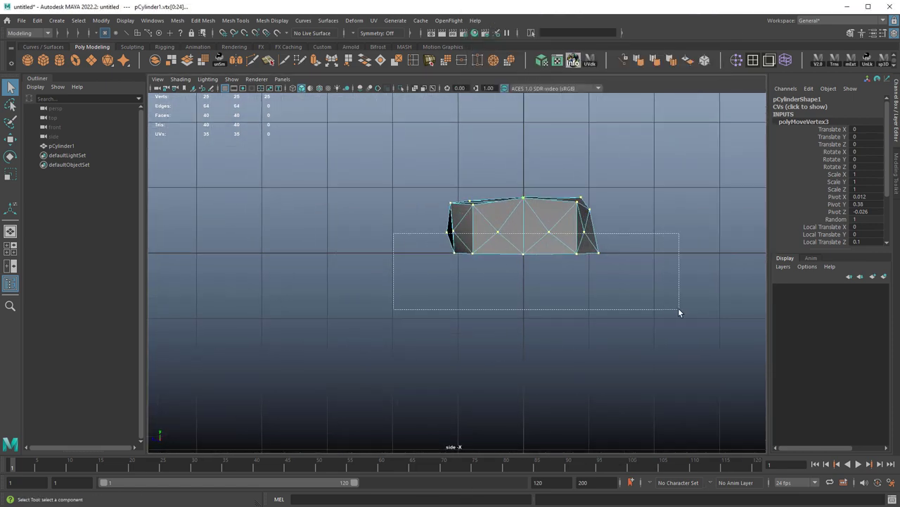
{"action": "left_click_drag", "start_coordinate": [396, 234], "coordinate": [678, 308]}
{"action": "key", "text": "r"}
{"action": "middle_click_drag", "start_coordinate": [561, 310], "coordinate": [579, 309]}
Step: Return the mesh to object mode and show it in the top view
{"action": "key", "text": "space"}
{"action": "key", "text": "space"}
{"action": "left_click_drag", "start_coordinate": [637, 194], "coordinate": [482, 253], "text": "alt"}
{"action": "key", "text": "q"}
{"action": "right_click_drag", "start_coordinate": [461, 249], "coordinate": [498, 237]}
{"action": "left_click_drag", "start_coordinate": [498, 238], "coordinate": [482, 273], "text": "alt"}
{"action": "key", "text": "space"}
{"action": "key", "text": "space"}
{"action": "scroll", "coordinate": [638, 247], "scroll_direction": "up", "scroll_amount": 5}
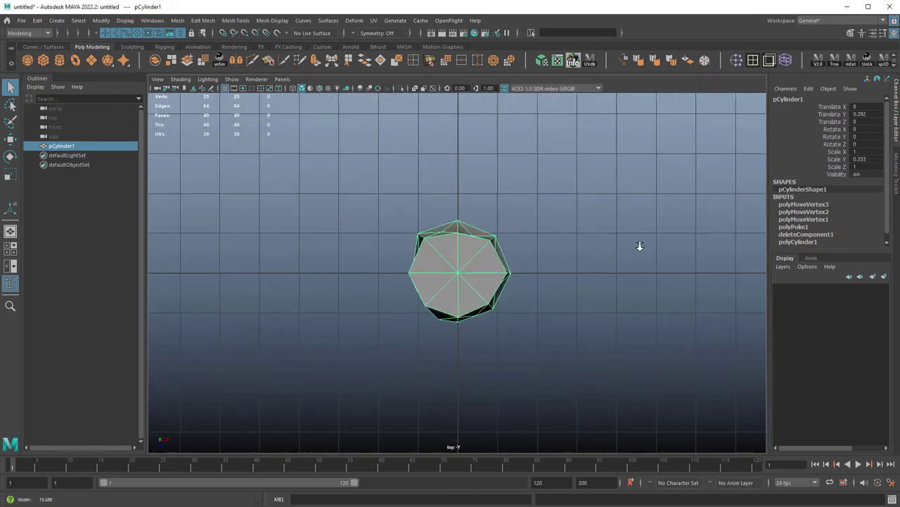
Step: Start the EP Curve tool and display the top view in wireframe with the grid hidden
{"action": "left_click", "coordinate": [42, 46]}
{"action": "left_click", "coordinate": [59, 60]}
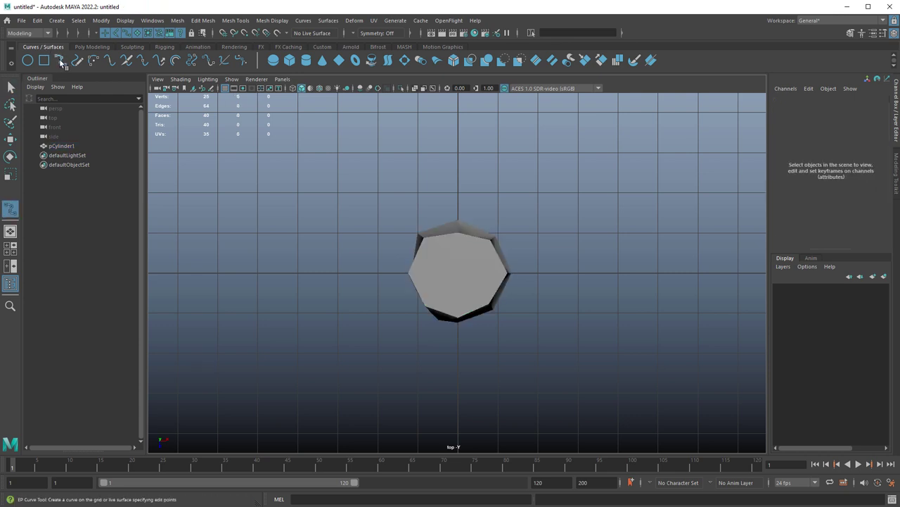
{"action": "middle_click_drag", "start_coordinate": [539, 264], "coordinate": [544, 285], "text": "alt"}
{"action": "scroll", "coordinate": [544, 286], "scroll_direction": "up", "scroll_amount": 1}
{"action": "key", "text": "4"}
{"action": "scroll", "coordinate": [453, 251], "scroll_direction": "up", "scroll_amount": 1}
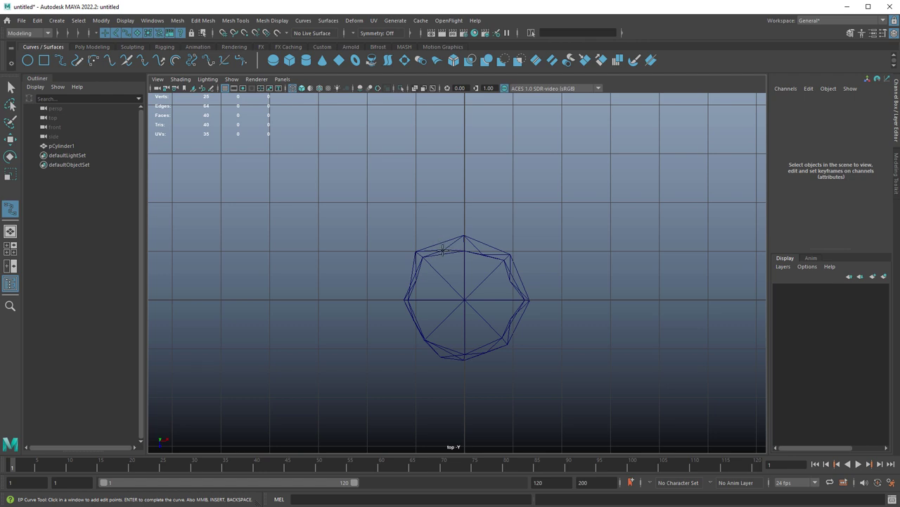
{"action": "scroll", "coordinate": [496, 268], "scroll_direction": "down", "scroll_amount": 3}
{"action": "left_click", "coordinate": [224, 88]}
{"action": "scroll", "coordinate": [441, 246], "scroll_direction": "up", "scroll_amount": 2}
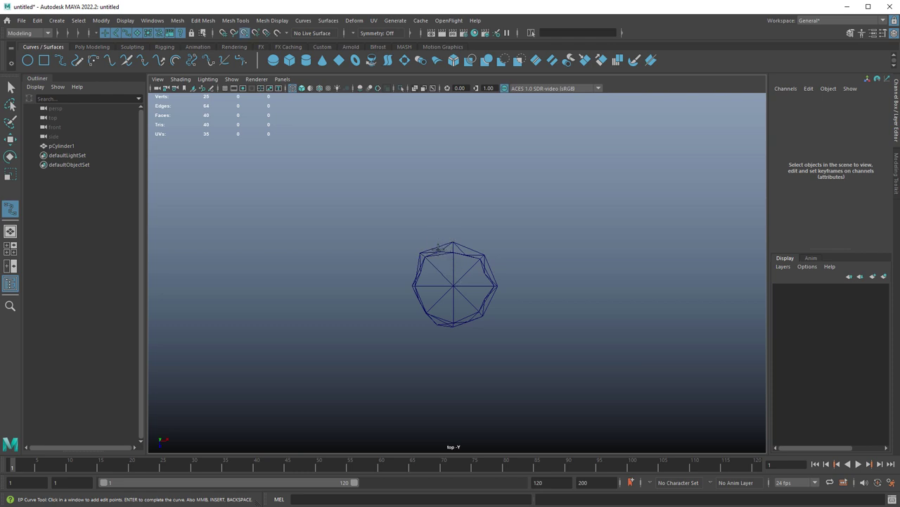
Step: Draw a wavy EP curve from the upper-left rim of the mesh, extending outward up and to the left
{"action": "left_click", "coordinate": [437, 248]}
{"action": "left_click", "coordinate": [416, 209]}
{"action": "left_click", "coordinate": [389, 148]}
{"action": "middle_click_drag", "start_coordinate": [454, 219], "coordinate": [481, 286], "text": "alt"}
{"action": "left_click", "coordinate": [357, 145]}
{"action": "key", "text": "Return"}
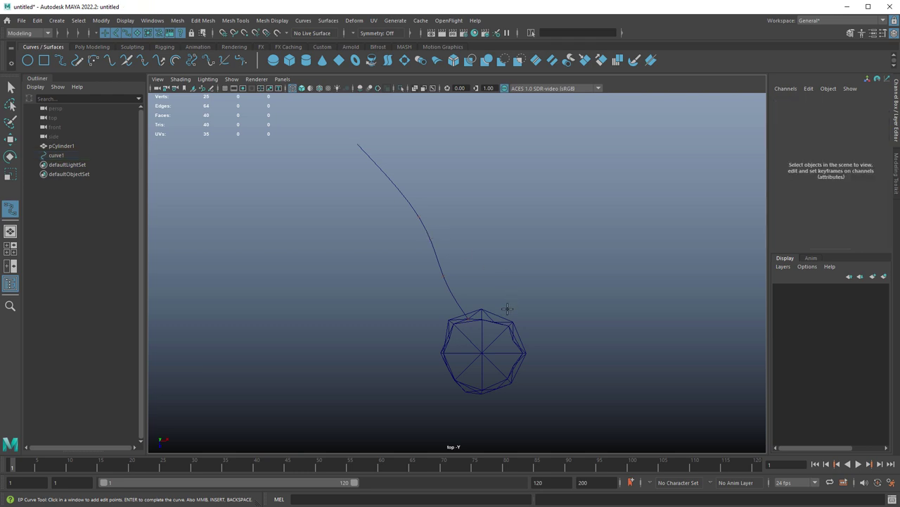
Step: Draw a second wavy EP curve from the upper-right rim of the mesh, extending outward up and to the right
{"action": "left_click", "coordinate": [498, 318]}
{"action": "left_click", "coordinate": [512, 264]}
{"action": "left_click", "coordinate": [542, 223]}
{"action": "left_click", "coordinate": [563, 171]}
{"action": "key", "text": "Return"}
Step: Draw a third wavy EP curve outward from the right rim of the mesh, bending upward at its end
{"action": "left_click", "coordinate": [513, 341]}
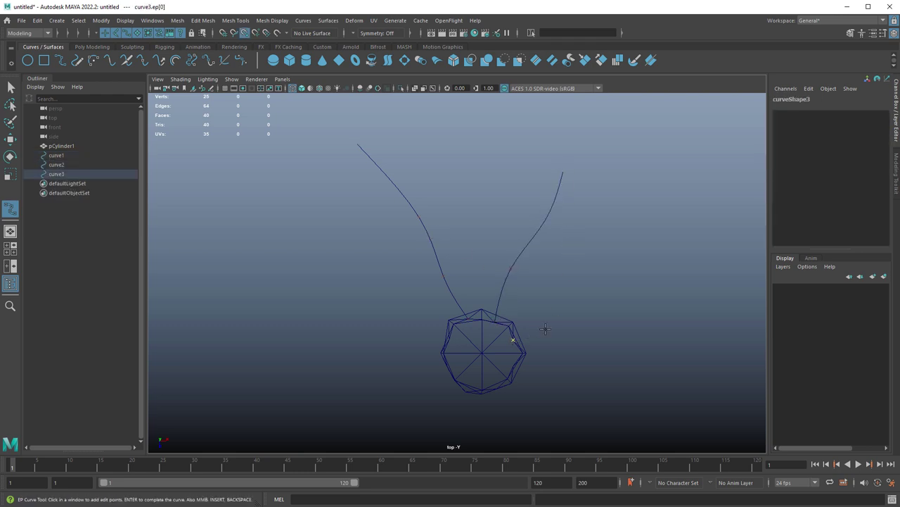
{"action": "left_click", "coordinate": [606, 336]}
{"action": "left_click", "coordinate": [637, 311]}
{"action": "middle_click_drag", "start_coordinate": [634, 366], "coordinate": [621, 295], "text": "alt"}
{"action": "key", "text": "Return"}
Step: Draw a fourth, nearly straight EP curve from the lower-right rim of the mesh, running diagonally outward and down
{"action": "left_click", "coordinate": [500, 270]}
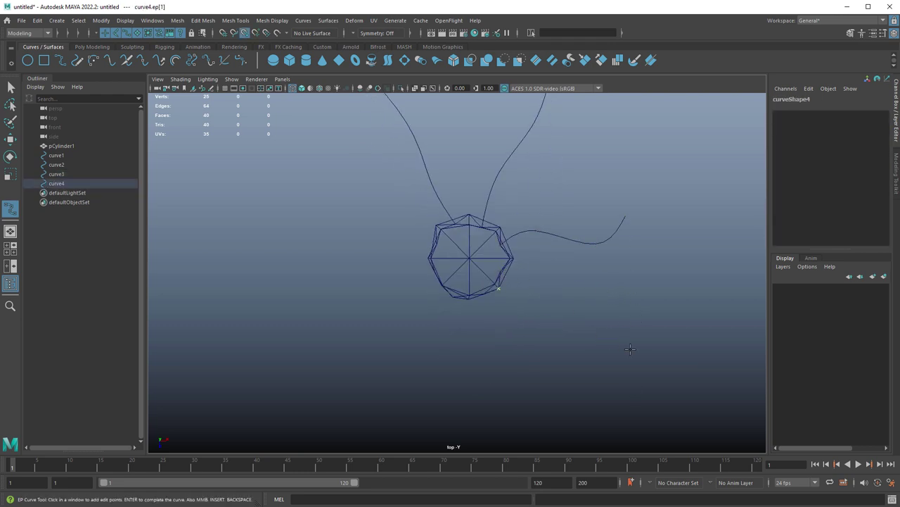
{"action": "left_click", "coordinate": [551, 298]}
{"action": "left_click", "coordinate": [619, 329]}
{"action": "left_click", "coordinate": [651, 315]}
{"action": "middle_click_drag", "start_coordinate": [655, 349], "coordinate": [660, 349]}
{"action": "key", "text": "Return"}
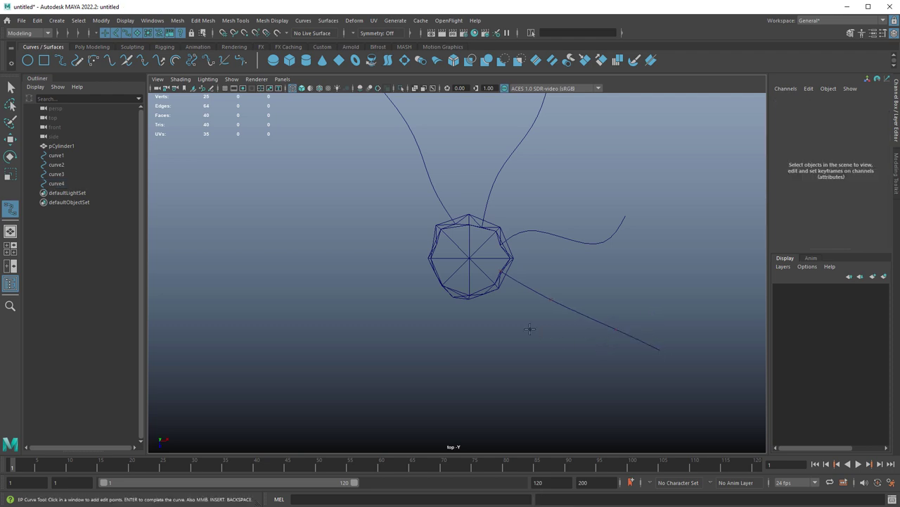
Step: Draw a fifth, long wavy EP curve downward from the bottom-right rim of the mesh
{"action": "left_click", "coordinate": [483, 296]}
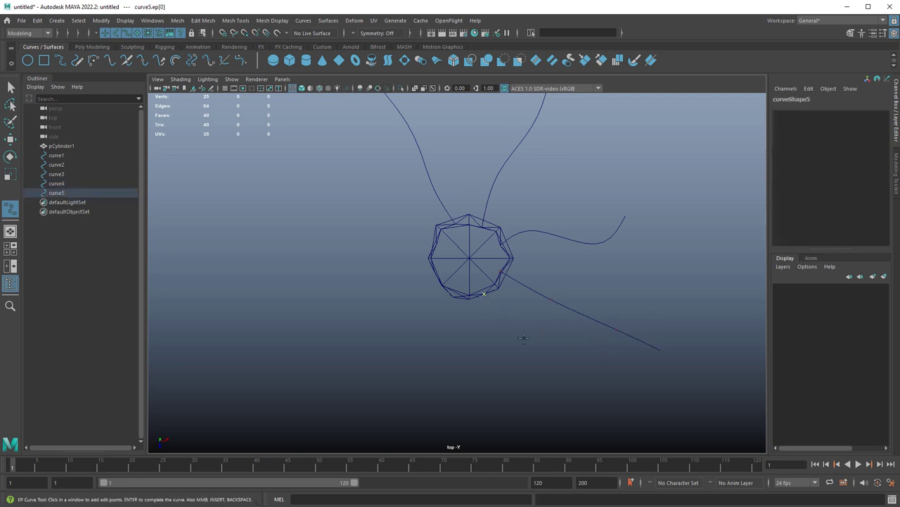
{"action": "middle_click_drag", "start_coordinate": [539, 357], "coordinate": [548, 299], "text": "alt"}
{"action": "left_click", "coordinate": [503, 268]}
{"action": "left_click", "coordinate": [507, 336]}
{"action": "left_click", "coordinate": [550, 376]}
{"action": "key", "text": "Return"}
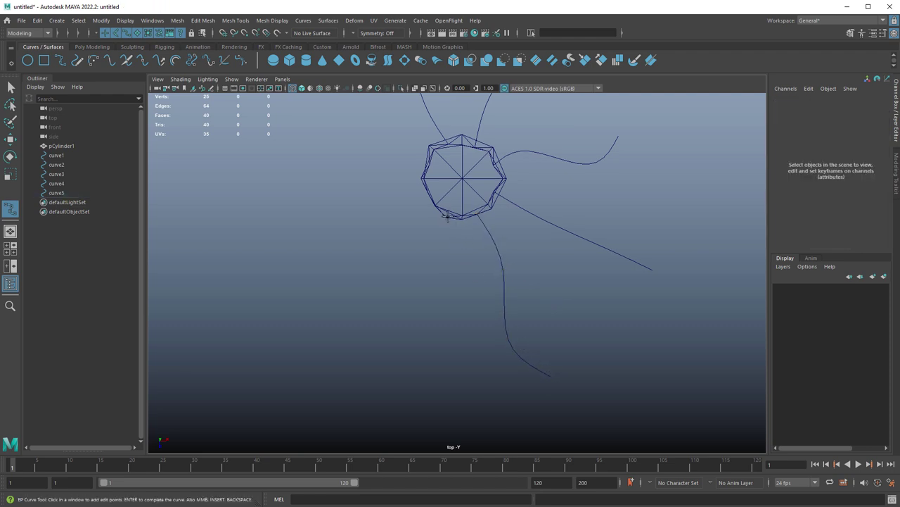
Step: Draw a sixth, shorter EP curve from the lower-left rim of the mesh, extending down and slightly left
{"action": "left_click", "coordinate": [446, 219]}
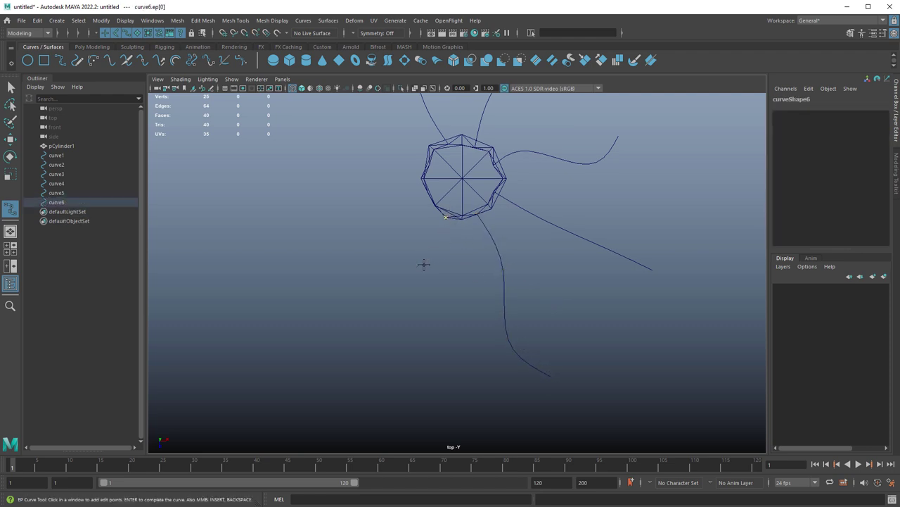
{"action": "left_click", "coordinate": [413, 306]}
{"action": "key", "text": "Return"}
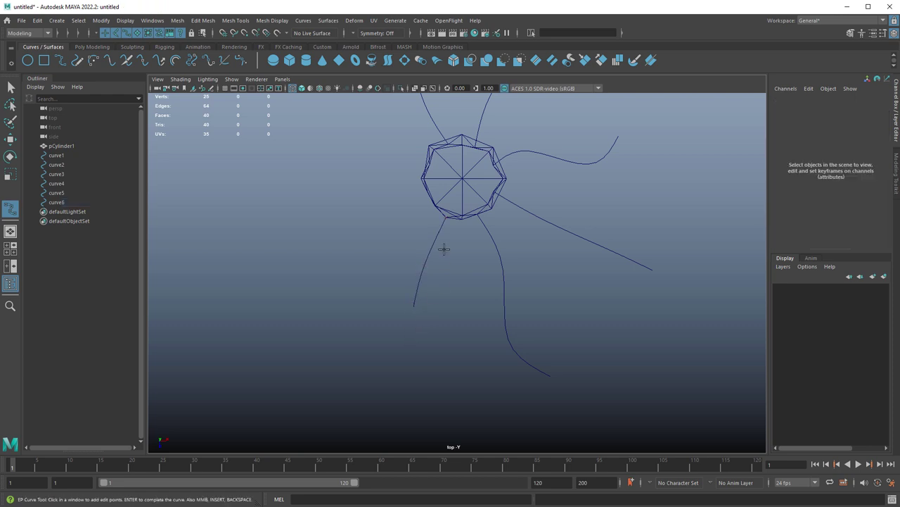
Step: Draw a seventh wavy EP curve from the left rim of the mesh, bending downward at its outer end
{"action": "middle_click_drag", "start_coordinate": [444, 235], "coordinate": [508, 282], "text": "alt"}
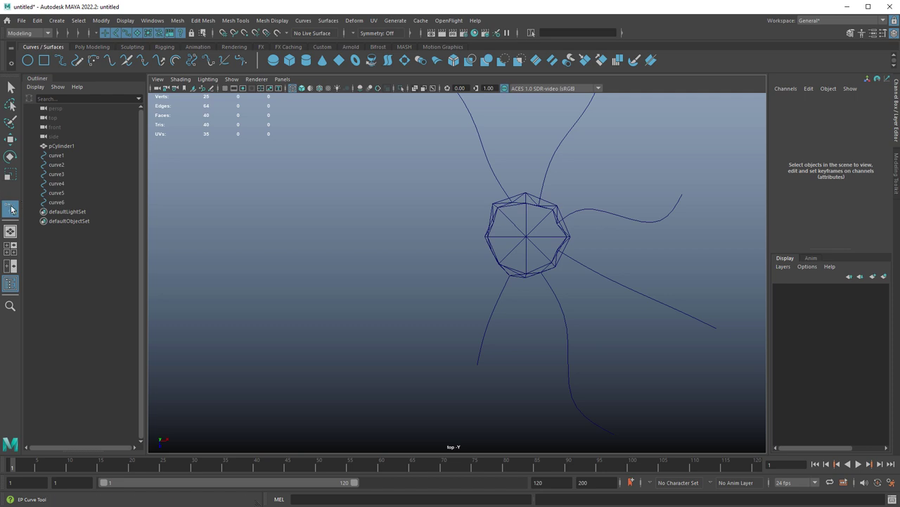
{"action": "left_click", "coordinate": [489, 252]}
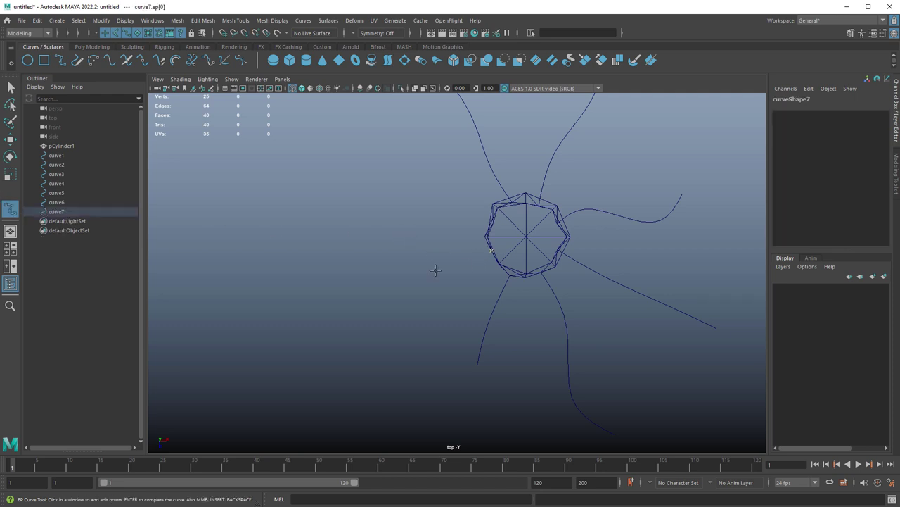
{"action": "left_click", "coordinate": [347, 267]}
{"action": "left_click", "coordinate": [304, 314]}
{"action": "key", "text": "Return"}
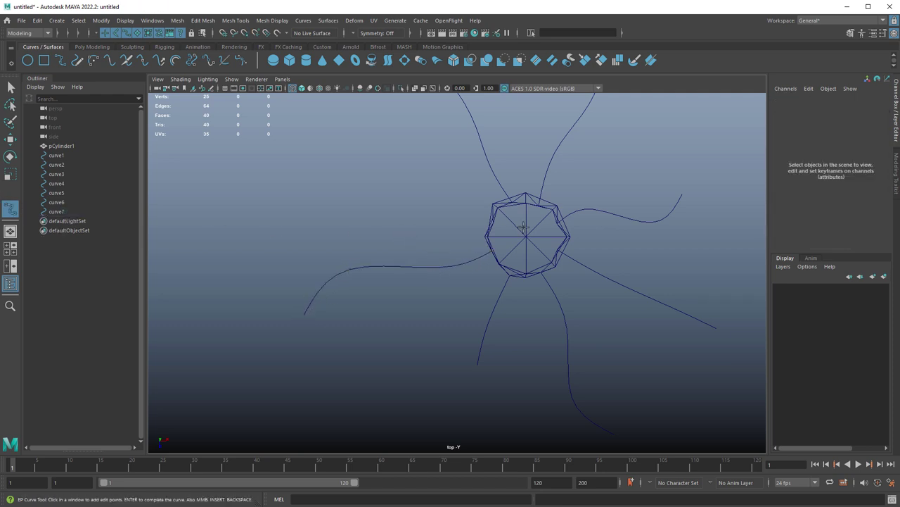
Step: Draw an eighth EP curve from the left rim of the mesh, extending outward up and to the left
{"action": "left_click", "coordinate": [497, 220]}
{"action": "left_click", "coordinate": [444, 200]}
{"action": "left_click", "coordinate": [376, 156]}
{"action": "key", "text": "Return"}
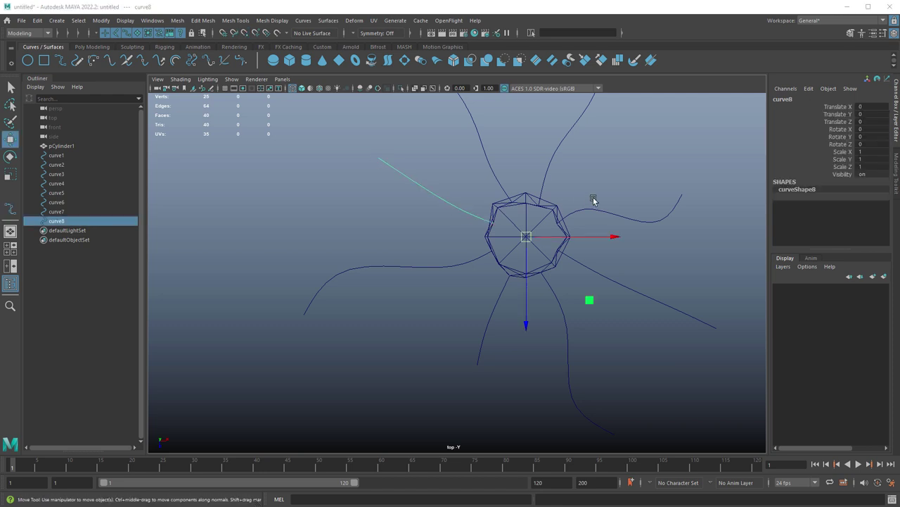
Step: Inspect the curves around the mesh in the perspective view and hide the grid there
{"action": "key", "text": "space"}
{"action": "key", "text": "space"}
{"action": "left_click_drag", "start_coordinate": [554, 280], "coordinate": [619, 238], "text": "alt"}
{"action": "right_click_drag", "start_coordinate": [619, 237], "coordinate": [290, 105], "text": "alt"}
{"action": "left_click_drag", "start_coordinate": [290, 106], "coordinate": [274, 136], "text": "alt"}
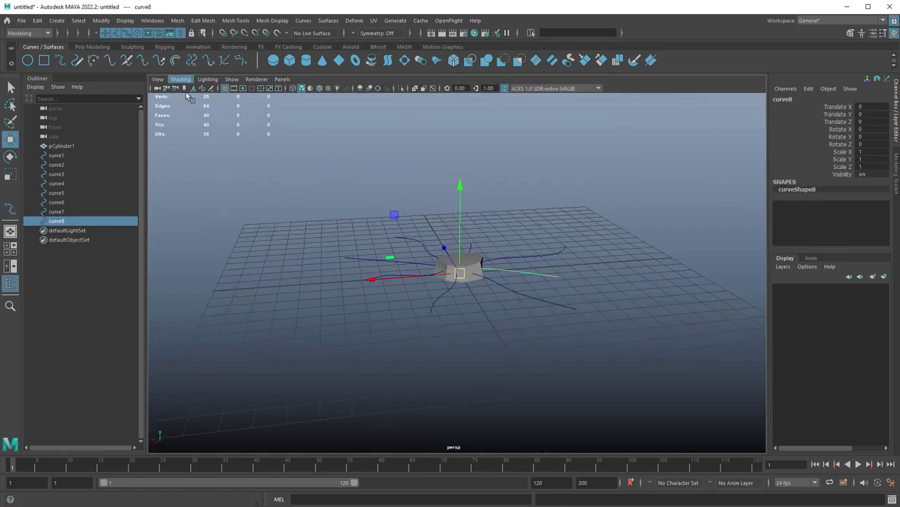
{"action": "left_click", "coordinate": [225, 89]}
{"action": "left_click_drag", "start_coordinate": [485, 239], "coordinate": [376, 263], "text": "alt"}
Step: Select all eight curves in the top view and switch them to control vertex editing
{"action": "key", "text": "space"}
{"action": "key", "text": "space"}
{"action": "right_click_drag", "start_coordinate": [610, 303], "coordinate": [547, 279], "text": "alt"}
{"action": "middle_click_drag", "start_coordinate": [547, 279], "coordinate": [520, 281], "text": "alt"}
{"action": "left_click_drag", "start_coordinate": [359, 154], "coordinate": [384, 281]}
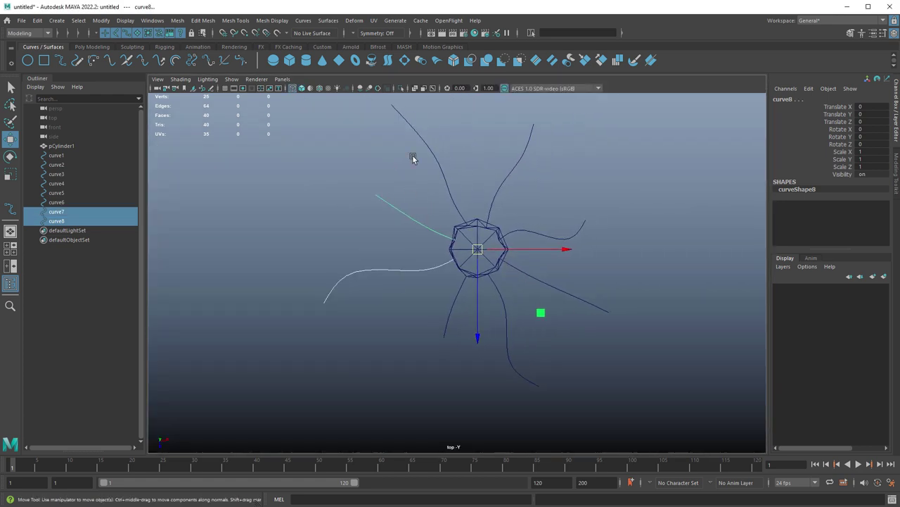
{"action": "left_click_drag", "start_coordinate": [404, 126], "coordinate": [590, 306], "text": "shift"}
{"action": "left_click_drag", "start_coordinate": [402, 302], "coordinate": [513, 350], "text": "shift"}
{"action": "right_click_drag", "start_coordinate": [470, 268], "coordinate": [481, 289], "text": "alt"}
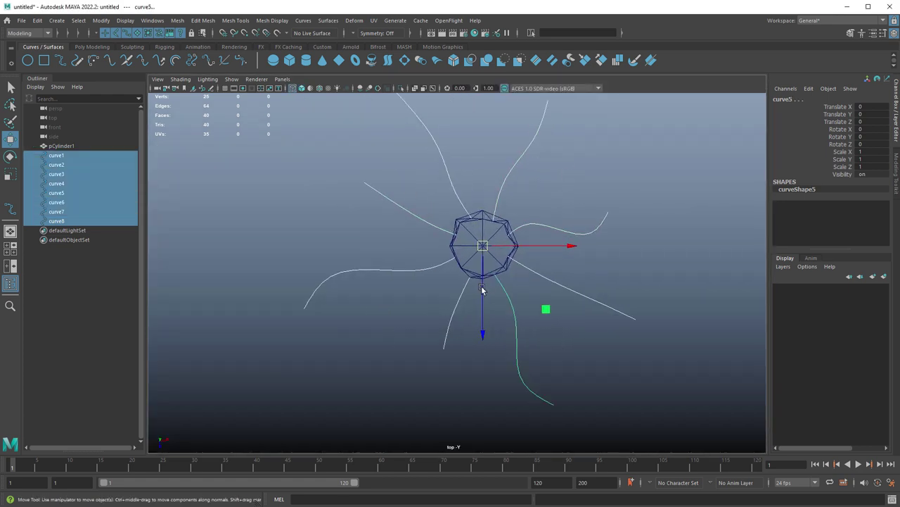
{"action": "left_click", "coordinate": [484, 286]}
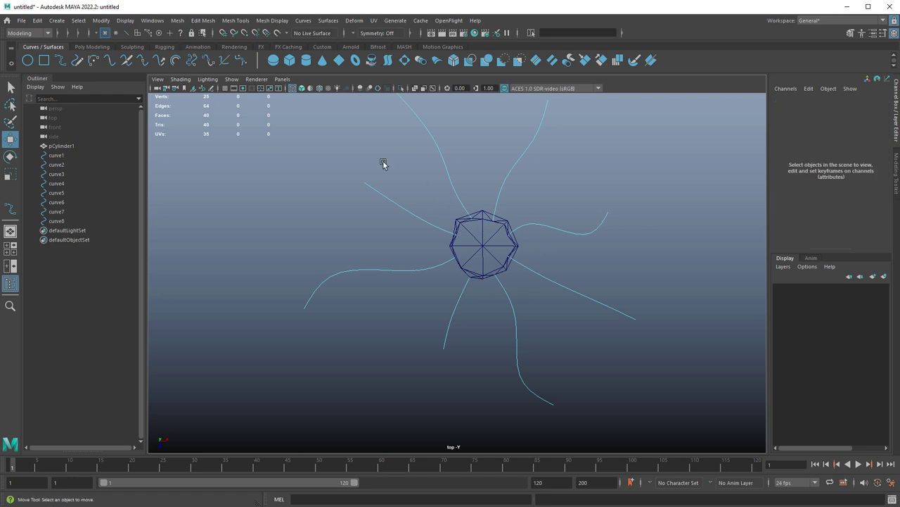
Step: Select every control vertex of the eight curves in the top view
{"action": "left_click", "coordinate": [105, 33]}
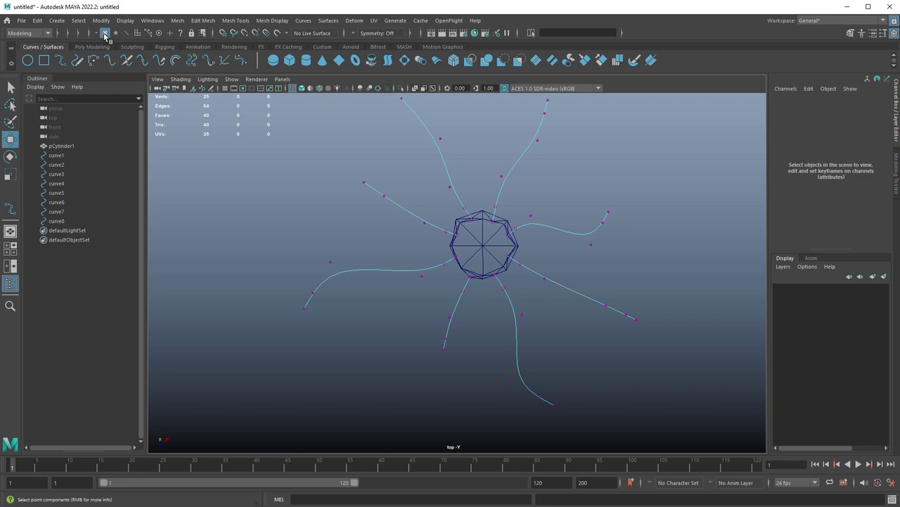
{"action": "scroll", "coordinate": [536, 247], "scroll_direction": "down", "scroll_amount": 1}
{"action": "middle_click_drag", "start_coordinate": [536, 246], "coordinate": [520, 267], "text": "alt"}
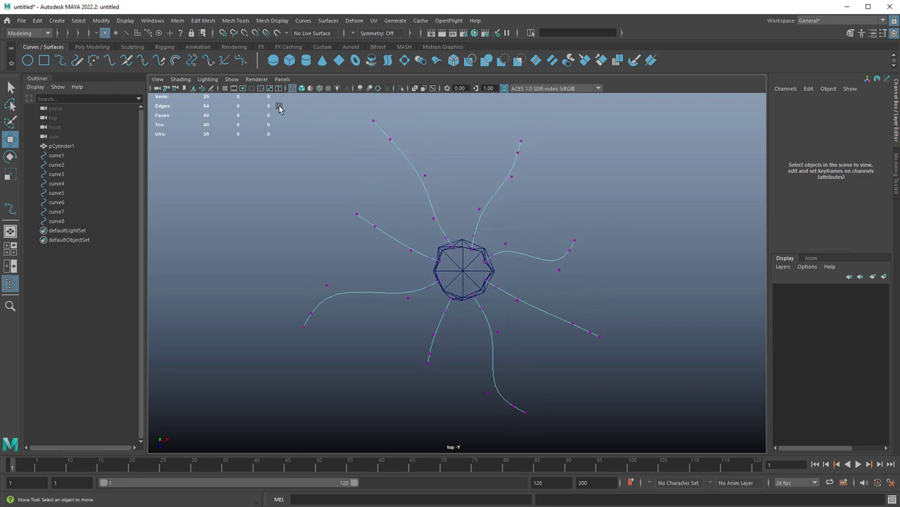
{"action": "left_click_drag", "start_coordinate": [278, 107], "coordinate": [729, 452]}
{"action": "scroll", "coordinate": [469, 274], "scroll_direction": "up", "scroll_amount": 4}
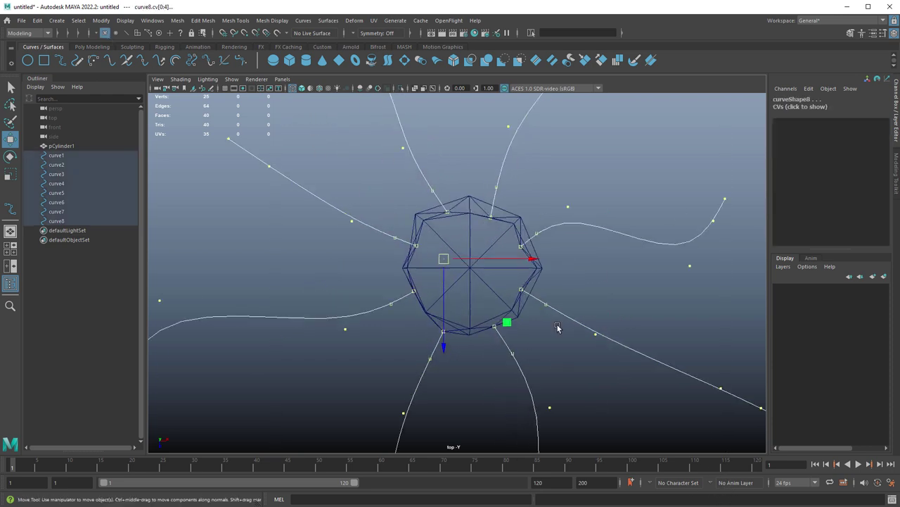
Step: Deselect the innermost control vertices of the curves at the mesh rim so that only the outer ones stay selected
{"action": "left_click_drag", "start_coordinate": [408, 229], "coordinate": [434, 261], "text": "ctrl"}
{"action": "left_click_drag", "start_coordinate": [439, 204], "coordinate": [463, 221], "text": "ctrl"}
{"action": "left_click", "coordinate": [520, 244], "text": "ctrl"}
{"action": "left_click", "coordinate": [520, 289], "text": "ctrl"}
{"action": "left_click", "coordinate": [495, 326], "text": "ctrl"}
{"action": "left_click", "coordinate": [442, 329], "text": "ctrl"}
Step: Show the selected control vertices in the perspective view and open the Transform Type In script window beside the curves
{"action": "key", "text": "space"}
{"action": "key", "text": "space"}
{"action": "right_click_drag", "start_coordinate": [493, 301], "coordinate": [605, 349], "text": "alt"}
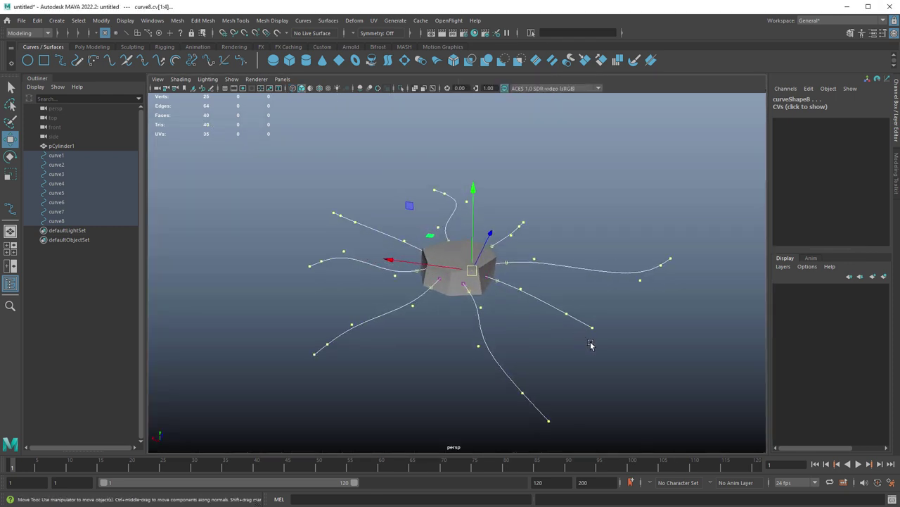
{"action": "left_click_drag", "start_coordinate": [606, 349], "coordinate": [651, 357], "text": "alt"}
{"action": "left_click", "coordinate": [84, 47]}
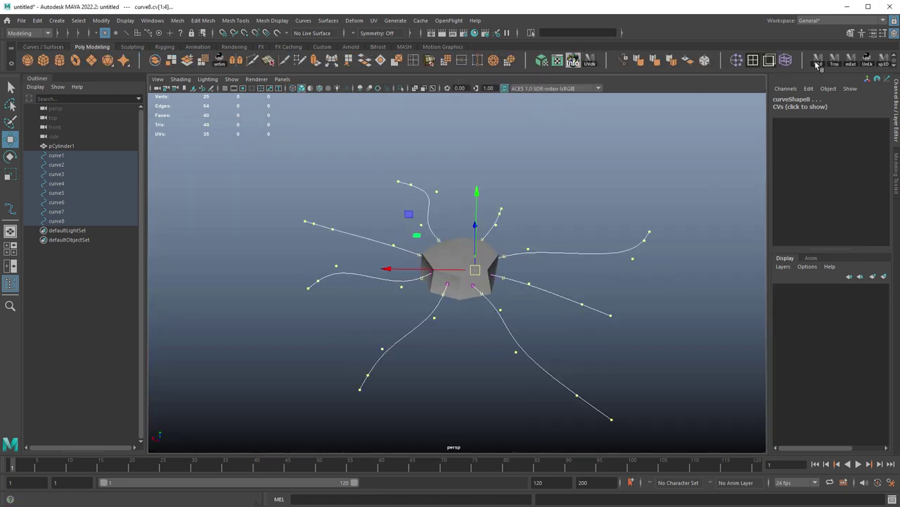
{"action": "middle_click_drag", "start_coordinate": [555, 277], "coordinate": [542, 245], "text": "alt"}
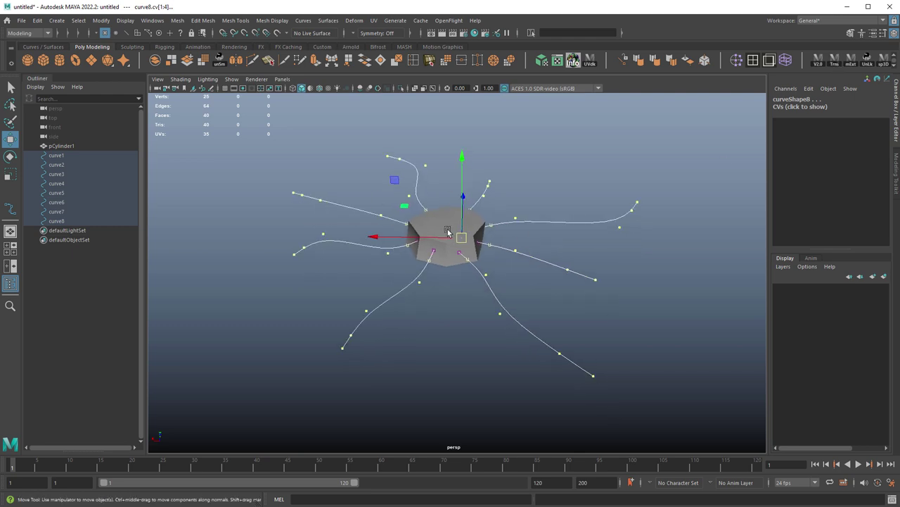
{"action": "left_click_drag", "start_coordinate": [480, 227], "coordinate": [487, 245], "text": "alt"}
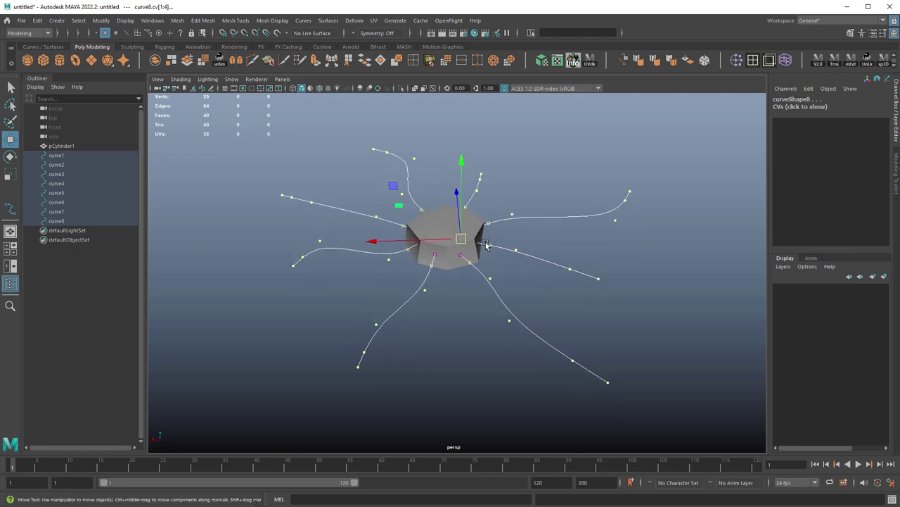
{"action": "left_click", "coordinate": [834, 62]}
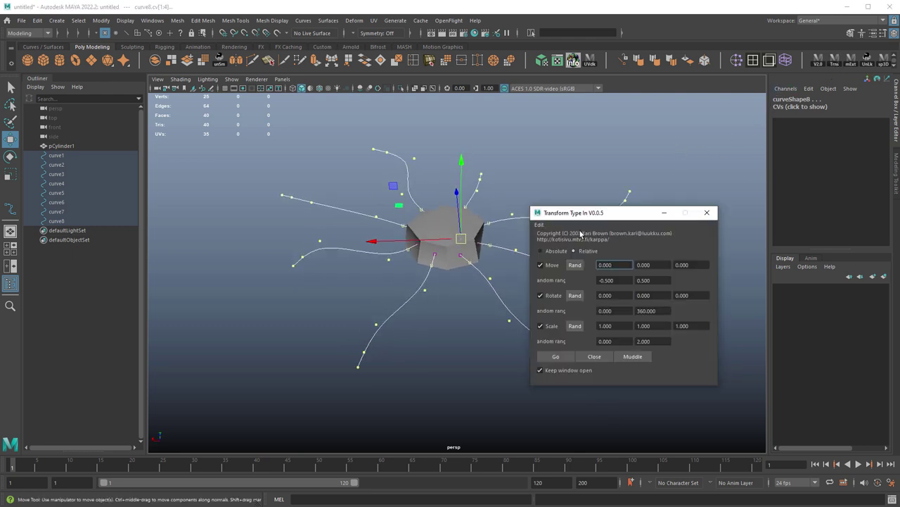
{"action": "left_click_drag", "start_coordinate": [578, 215], "coordinate": [691, 114]}
{"action": "left_click_drag", "start_coordinate": [590, 197], "coordinate": [534, 216], "text": "alt"}
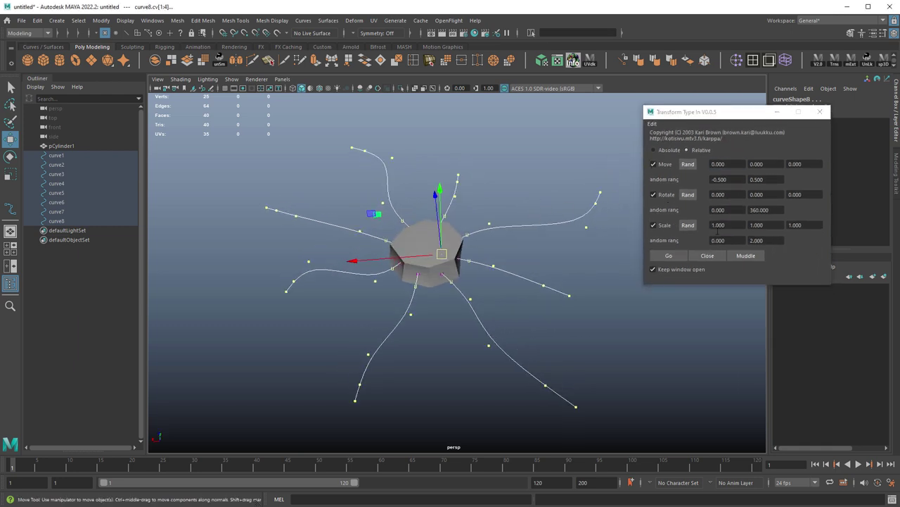
Step: Disable Rotate and Scale and repeatedly muddle the selected control vertices with Move at a random range of -0.500 to 0.500
{"action": "left_click", "coordinate": [670, 194]}
{"action": "left_click", "coordinate": [662, 225]}
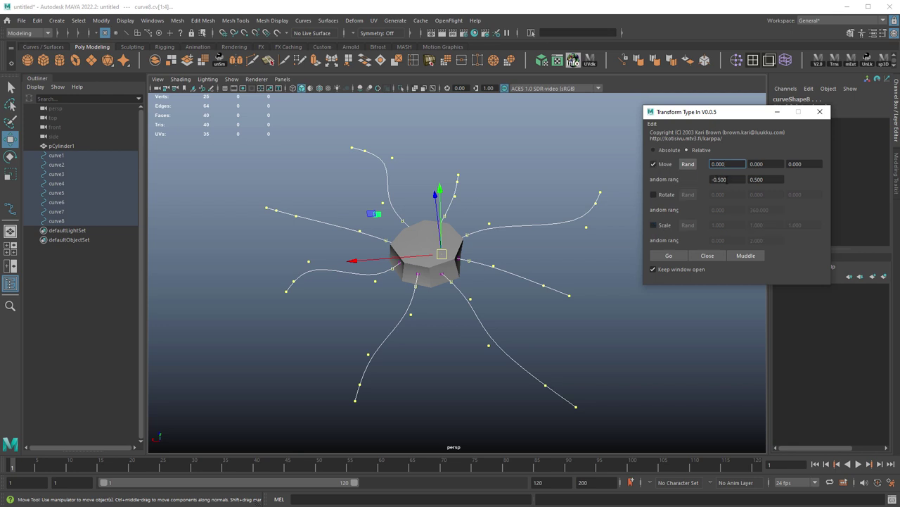
{"action": "left_click", "coordinate": [724, 179]}
{"action": "left_click", "coordinate": [744, 256]}
{"action": "left_click", "coordinate": [742, 256]}
{"action": "left_click_drag", "start_coordinate": [545, 278], "coordinate": [499, 299], "text": "alt"}
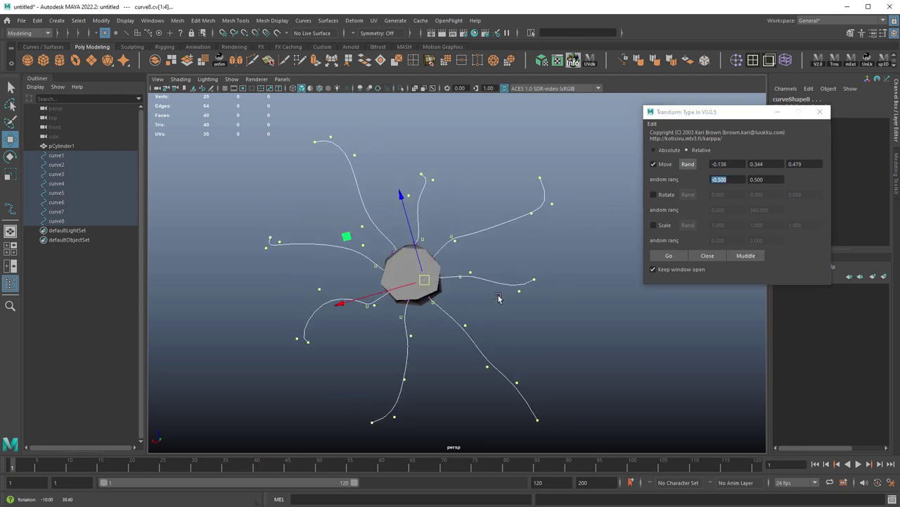
{"action": "left_click", "coordinate": [752, 259]}
Step: Reposition the second control vertex of curve4 near the mesh rim
{"action": "left_click_drag", "start_coordinate": [548, 316], "coordinate": [503, 240], "text": "alt"}
{"action": "key", "text": "q"}
{"action": "left_click", "coordinate": [490, 242]}
{"action": "key", "text": "w"}
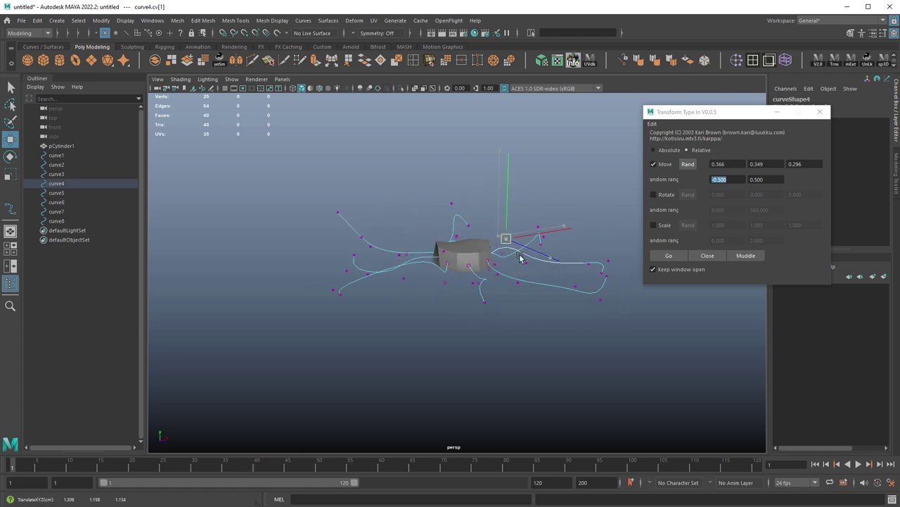
{"action": "left_click_drag", "start_coordinate": [520, 259], "coordinate": [415, 252], "text": "alt"}
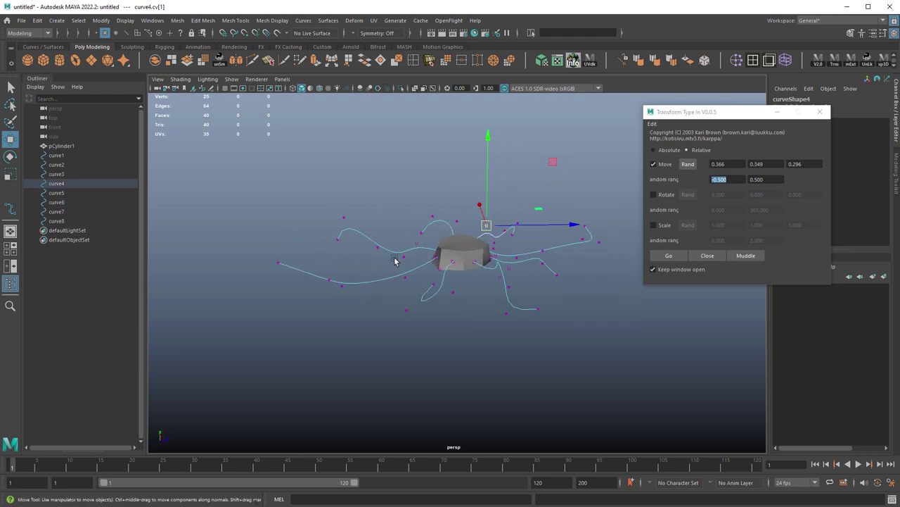
Step: Close the Transform Type In window and return the curves to object mode
{"action": "left_click", "coordinate": [820, 112]}
{"action": "right_click_drag", "start_coordinate": [570, 224], "coordinate": [627, 270]}
{"action": "left_click_drag", "start_coordinate": [626, 268], "coordinate": [626, 287], "text": "alt"}
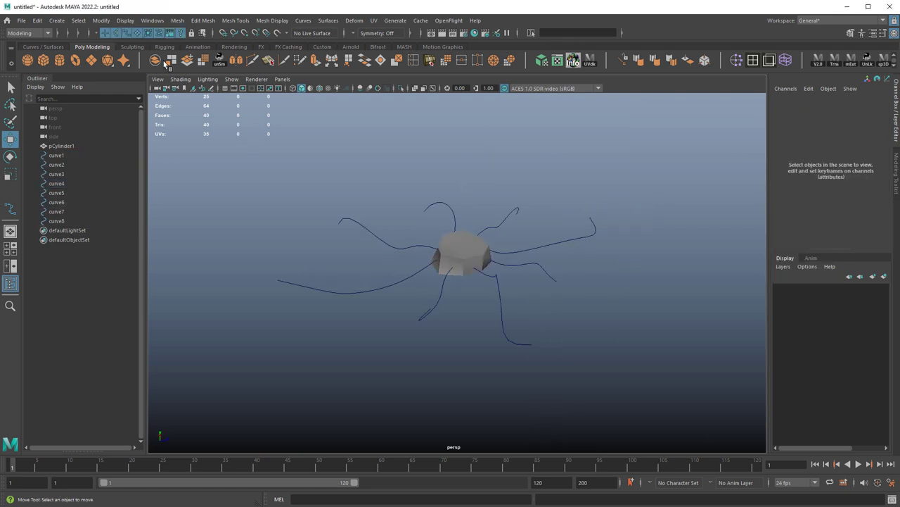
Step: Create a polygon plane at the origin and scale it up to about 20.6, extending beyond all the curves
{"action": "left_click", "coordinate": [91, 64]}
{"action": "right_click_drag", "start_coordinate": [516, 296], "coordinate": [370, 265], "text": "alt"}
{"action": "left_click_drag", "start_coordinate": [370, 264], "coordinate": [359, 279], "text": "alt"}
{"action": "key", "text": "r"}
{"action": "middle_click_drag", "start_coordinate": [335, 255], "coordinate": [384, 270]}
Step: Set the plane's width and height subdivisions to 8
{"action": "left_click_drag", "start_coordinate": [438, 302], "coordinate": [751, 241], "text": "alt"}
{"action": "left_click", "coordinate": [795, 204]}
{"action": "left_click_drag", "start_coordinate": [820, 228], "coordinate": [820, 234]}
{"action": "left_click_drag", "start_coordinate": [686, 258], "coordinate": [578, 299], "text": "alt"}
{"action": "mouse_move", "coordinate": [579, 300]}
{"action": "middle_mouse_down"}
{"action": "mouse_move", "coordinate": [560, 292]}
{"action": "mouse_move", "coordinate": [570, 291]}
{"action": "middle_mouse_up"}
Step: Raise the plane's centre vertex with a wide soft selection falloff to form a gentle dome
{"action": "left_click_drag", "start_coordinate": [553, 288], "coordinate": [561, 262], "text": "alt"}
{"action": "right_click", "coordinate": [568, 266]}
{"action": "left_click", "coordinate": [522, 265]}
{"action": "left_click_drag", "start_coordinate": [433, 268], "coordinate": [440, 253], "text": "alt"}
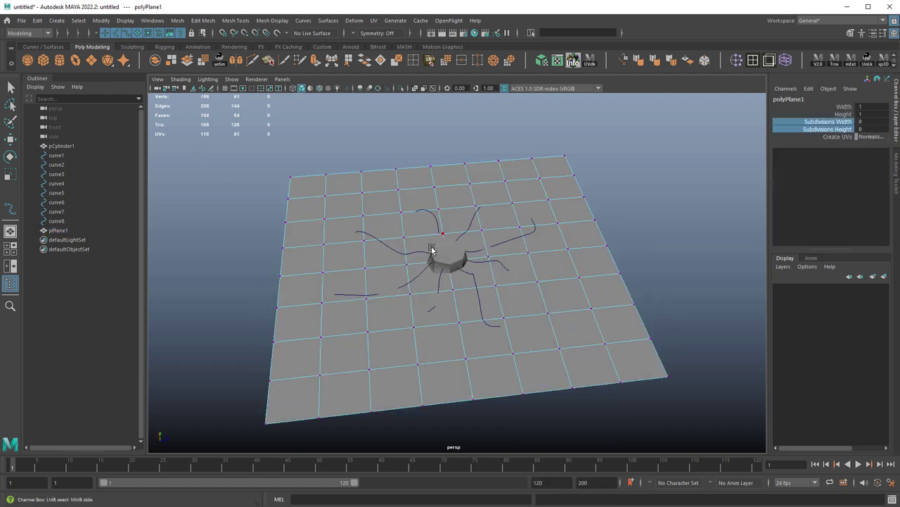
{"action": "left_click", "coordinate": [439, 256]}
{"action": "key", "text": "r"}
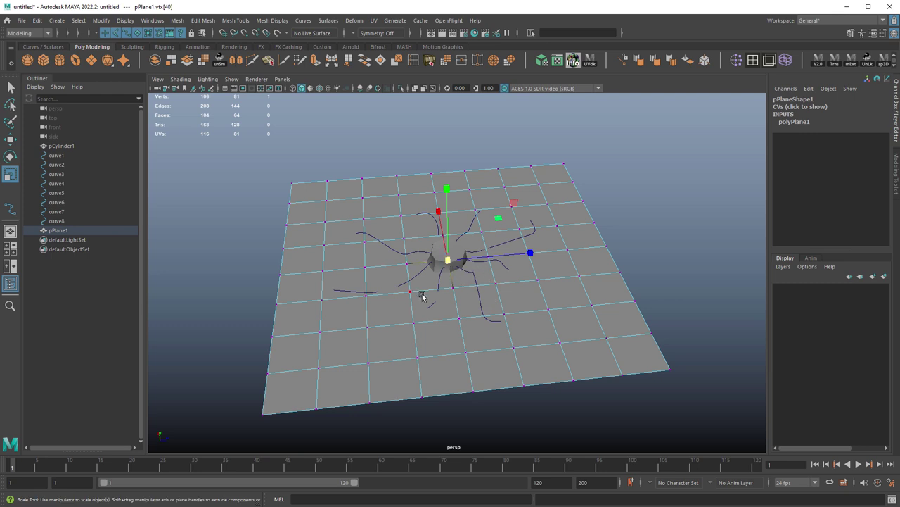
{"action": "key", "text": "b"}
{"action": "left_click_drag", "start_coordinate": [327, 284], "coordinate": [583, 251]}
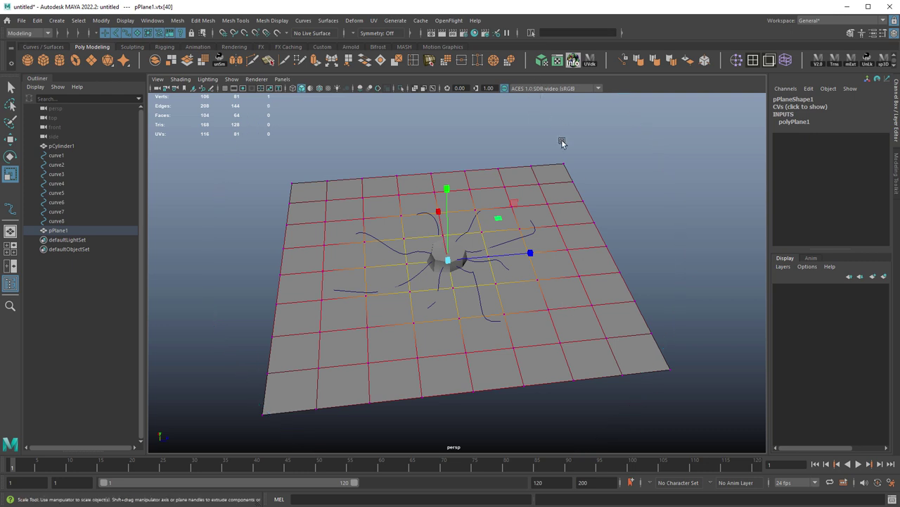
{"action": "left_click_drag", "start_coordinate": [427, 234], "coordinate": [451, 159], "text": "alt"}
{"action": "key", "text": "w"}
{"action": "left_click_drag", "start_coordinate": [464, 203], "coordinate": [470, 229], "text": "alt"}
Step: Select all the plane's vertices and offset them along their normals using Transform Component with Random at 1
{"action": "right_click_drag", "start_coordinate": [469, 228], "coordinate": [431, 227]}
{"action": "left_click_drag", "start_coordinate": [191, 126], "coordinate": [764, 446]}
{"action": "left_click_drag", "start_coordinate": [511, 236], "coordinate": [466, 229], "text": "alt"}
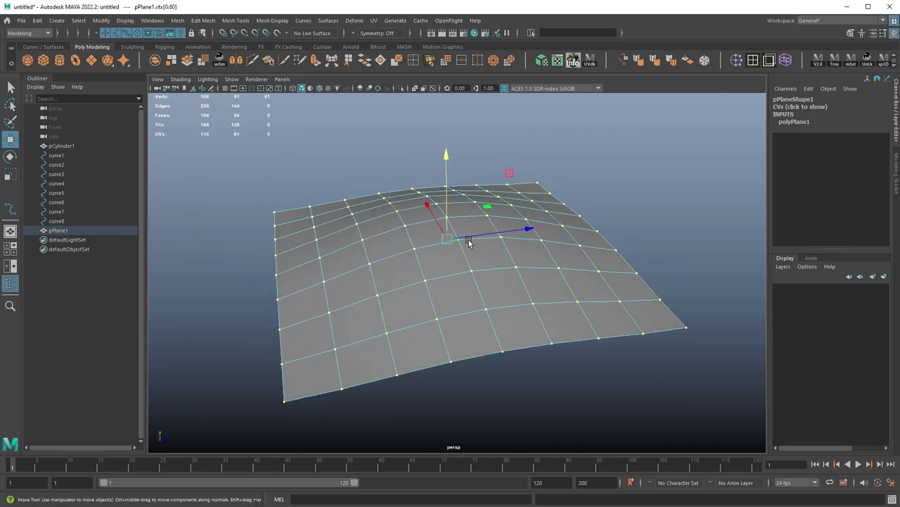
{"action": "left_click", "coordinate": [332, 62]}
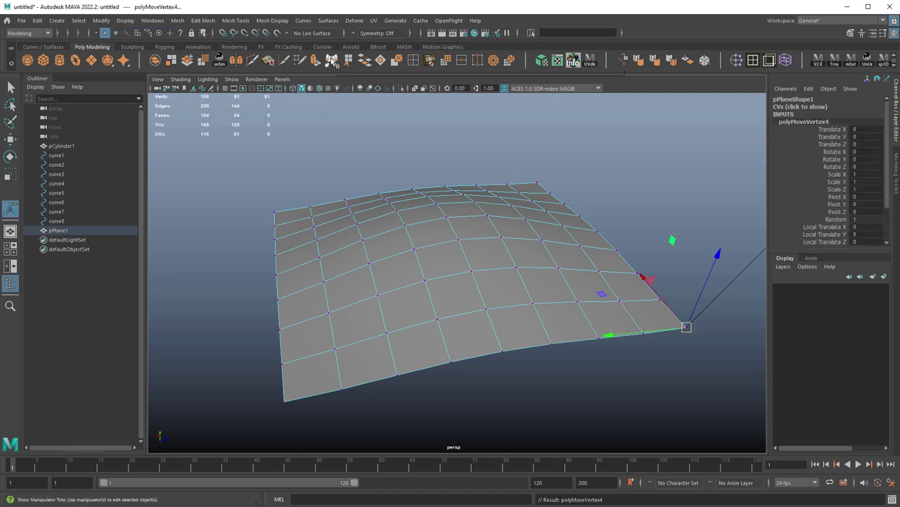
{"action": "double_click", "coordinate": [332, 62]}
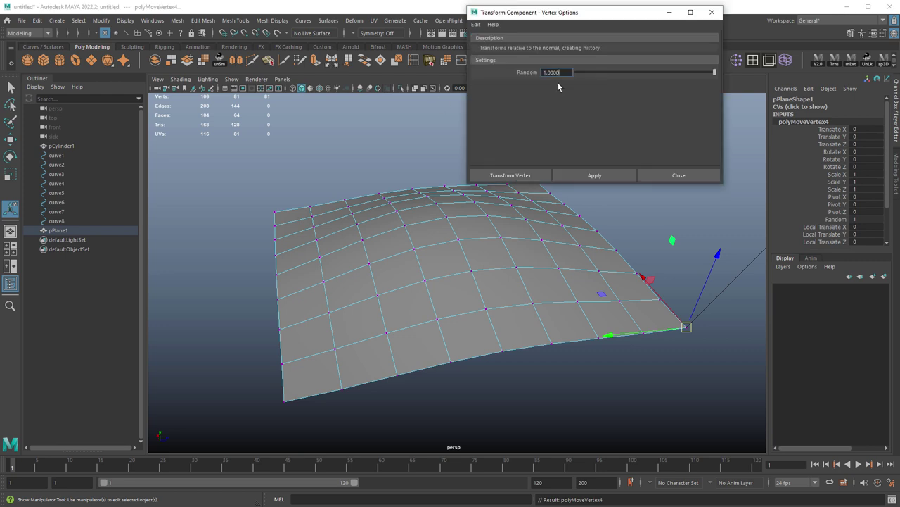
{"action": "left_click", "coordinate": [674, 176]}
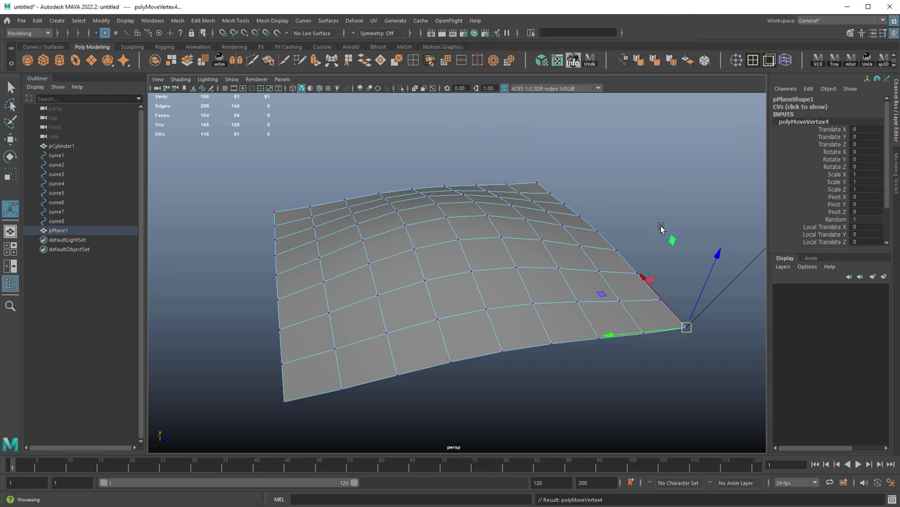
{"action": "mouse_move", "coordinate": [716, 267]}
{"action": "left_mouse_down"}
{"action": "mouse_move", "coordinate": [715, 246]}
{"action": "mouse_move", "coordinate": [723, 251]}
{"action": "left_mouse_up"}
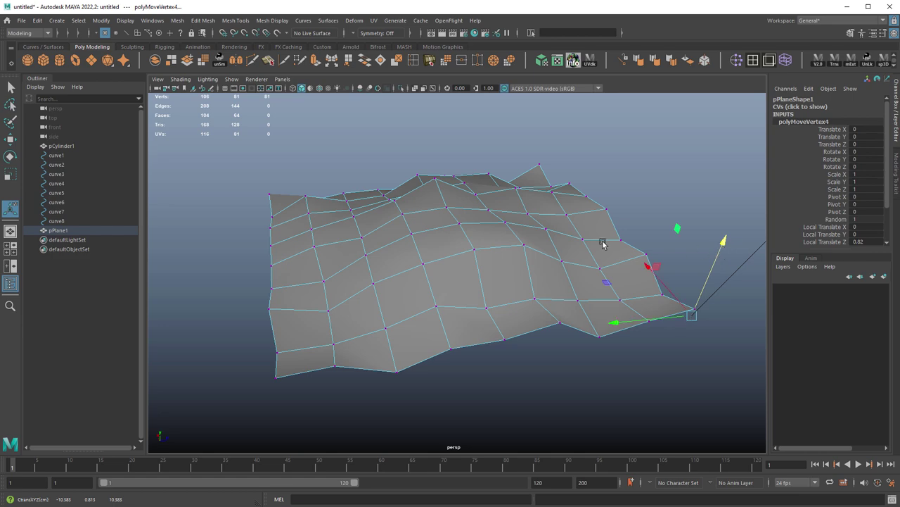
Step: Apply the random vertex transform to the plane a second time and return it to object mode
{"action": "left_click_drag", "start_coordinate": [538, 256], "coordinate": [503, 238], "text": "alt"}
{"action": "key", "text": "g"}
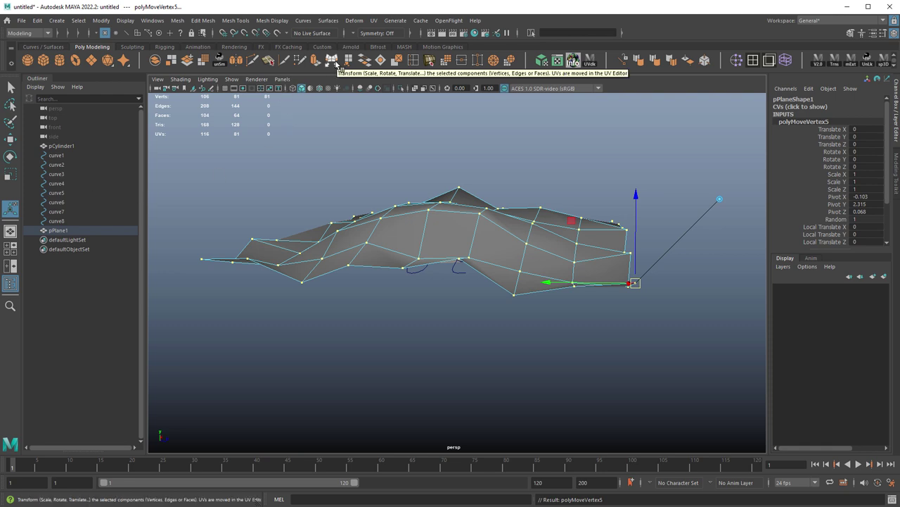
{"action": "left_click_drag", "start_coordinate": [485, 248], "coordinate": [483, 266], "text": "alt"}
{"action": "right_click_drag", "start_coordinate": [479, 236], "coordinate": [524, 220]}
{"action": "left_click_drag", "start_coordinate": [527, 223], "coordinate": [517, 274], "text": "alt"}
{"action": "left_click_drag", "start_coordinate": [314, 135], "coordinate": [337, 141], "text": "alt"}
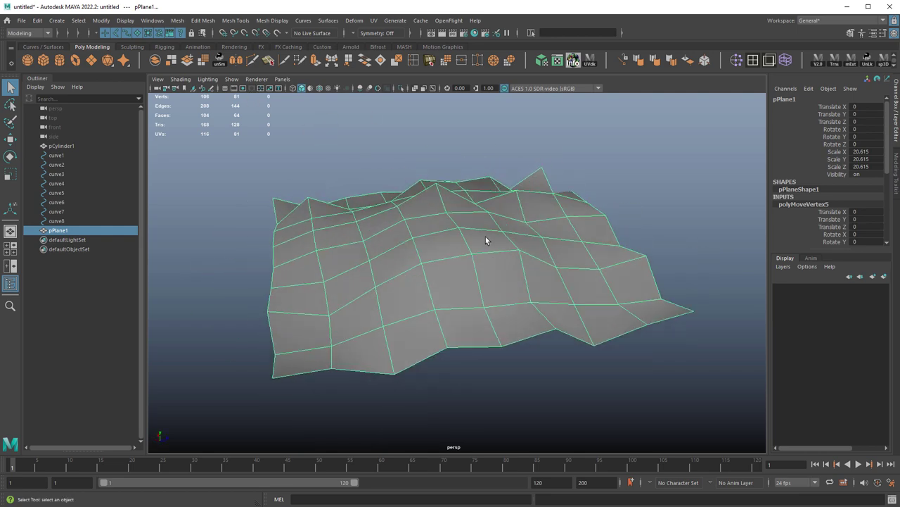
Step: Smooth the uneven plane with two divisions
{"action": "left_click_drag", "start_coordinate": [481, 232], "coordinate": [452, 220], "text": "alt"}
{"action": "left_click", "coordinate": [204, 58]}
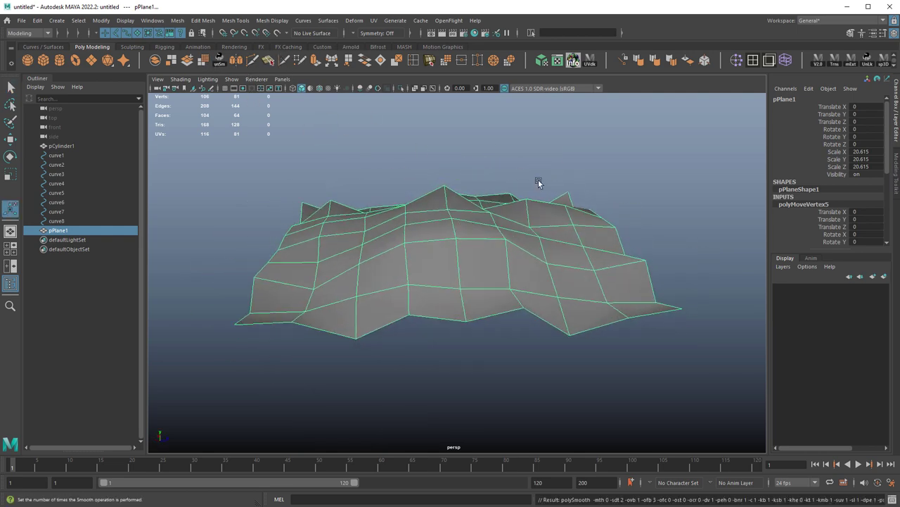
{"action": "left_click_drag", "start_coordinate": [615, 189], "coordinate": [622, 189]}
{"action": "left_click", "coordinate": [554, 148]}
{"action": "mouse_move", "coordinate": [518, 207]}
{"action": "left_mouse_down", "text": "alt"}
{"action": "mouse_move", "coordinate": [543, 251]}
{"action": "mouse_move", "coordinate": [465, 241]}
{"action": "mouse_move", "coordinate": [536, 210]}
{"action": "left_mouse_up", "text": "alt"}
{"action": "left_click", "coordinate": [497, 226]}
{"action": "key", "text": "1"}
Step: Select all vertices of the smoothed plane, apply another random Transform Component to roughen the surface, and return to object mode
{"action": "right_click_drag", "start_coordinate": [525, 211], "coordinate": [467, 208]}
{"action": "left_click_drag", "start_coordinate": [205, 136], "coordinate": [713, 412]}
{"action": "left_click_drag", "start_coordinate": [619, 338], "coordinate": [581, 306], "text": "alt"}
{"action": "right_click_drag", "start_coordinate": [581, 306], "coordinate": [611, 322], "text": "alt"}
{"action": "scroll", "coordinate": [610, 321], "scroll_direction": "up", "scroll_amount": 3}
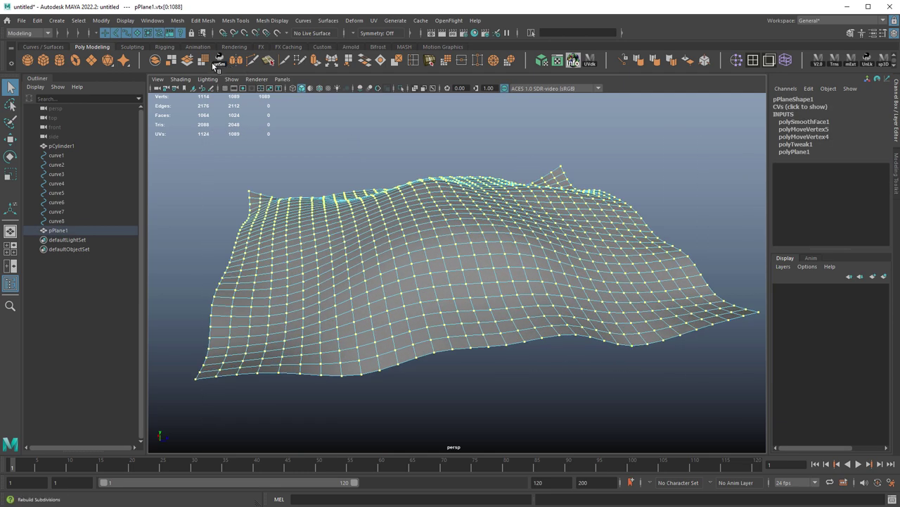
{"action": "left_click", "coordinate": [331, 61]}
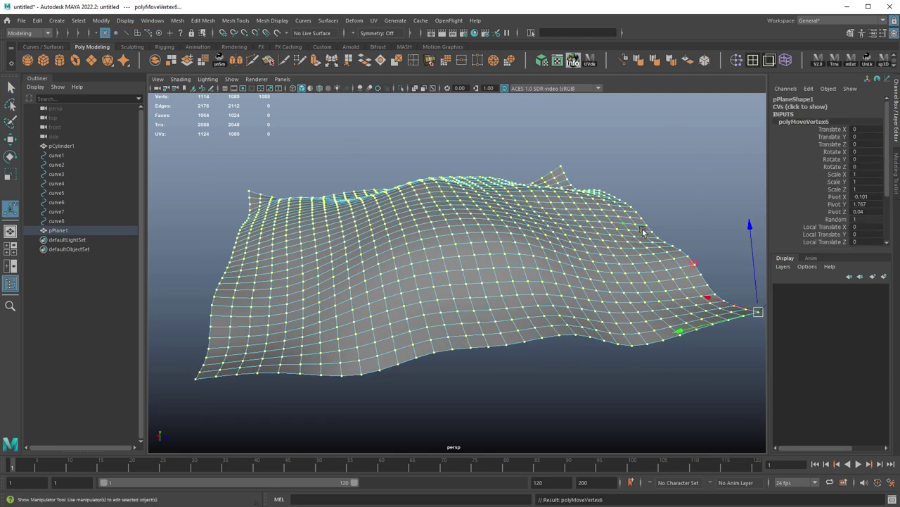
{"action": "left_click_drag", "start_coordinate": [644, 233], "coordinate": [700, 227], "text": "alt"}
{"action": "right_click_drag", "start_coordinate": [564, 226], "coordinate": [615, 202]}
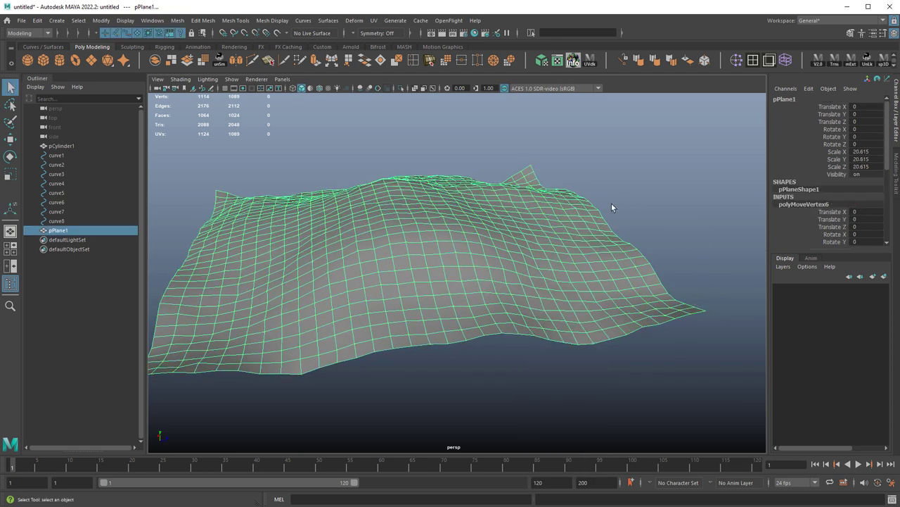
Step: Delete the plane's construction history and check its smooth preview before restoring the unsmoothed display
{"action": "key", "text": "alt+shift+d"}
{"action": "left_click", "coordinate": [636, 202]}
{"action": "left_click_drag", "start_coordinate": [632, 213], "coordinate": [610, 239], "text": "alt"}
{"action": "left_click", "coordinate": [596, 239]}
{"action": "key", "text": "3"}
{"action": "left_click", "coordinate": [625, 197]}
{"action": "left_click_drag", "start_coordinate": [626, 201], "coordinate": [565, 222], "text": "alt"}
{"action": "left_click", "coordinate": [551, 235]}
{"action": "key", "text": "1"}
Step: Lower the terrain plane to about -3.2 in Y so the base and curves sit on its crest
{"action": "left_click_drag", "start_coordinate": [535, 249], "coordinate": [494, 219], "text": "alt"}
{"action": "key", "text": "w"}
{"action": "left_click_drag", "start_coordinate": [401, 171], "coordinate": [405, 232]}
{"action": "left_click_drag", "start_coordinate": [420, 214], "coordinate": [448, 193], "text": "alt"}
{"action": "right_click_drag", "start_coordinate": [448, 193], "coordinate": [606, 294], "text": "alt"}
{"action": "left_click_drag", "start_coordinate": [607, 294], "coordinate": [622, 280], "text": "alt"}
{"action": "mouse_move", "coordinate": [622, 280]}
{"action": "middle_mouse_down"}
{"action": "mouse_move", "coordinate": [607, 282]}
{"action": "mouse_move", "coordinate": [608, 272]}
{"action": "middle_mouse_up"}
{"action": "right_click_drag", "start_coordinate": [608, 272], "coordinate": [455, 237], "text": "alt"}
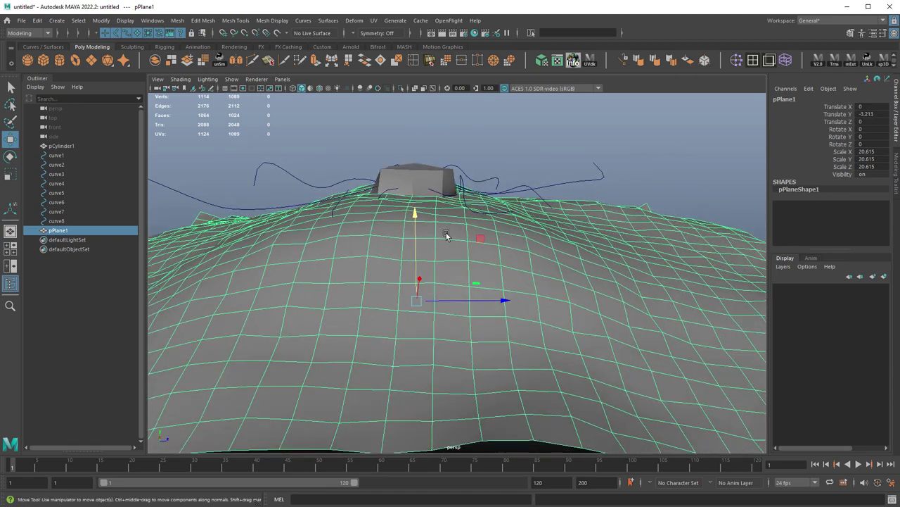
{"action": "left_click_drag", "start_coordinate": [415, 226], "coordinate": [460, 233], "text": "alt"}
{"action": "right_click_drag", "start_coordinate": [460, 232], "coordinate": [431, 222], "text": "alt"}
{"action": "left_click_drag", "start_coordinate": [496, 231], "coordinate": [622, 191], "text": "alt"}
Step: Freeze the terrain plane's transformations
{"action": "left_click", "coordinate": [101, 20]}
{"action": "left_click", "coordinate": [134, 64]}
{"action": "left_click", "coordinate": [100, 20]}
{"action": "left_click", "coordinate": [115, 56]}
{"action": "left_click_drag", "start_coordinate": [635, 314], "coordinate": [567, 254], "text": "alt"}
{"action": "left_click", "coordinate": [21, 20]}
{"action": "left_click", "coordinate": [52, 65]}
{"action": "left_click", "coordinate": [783, 54]}
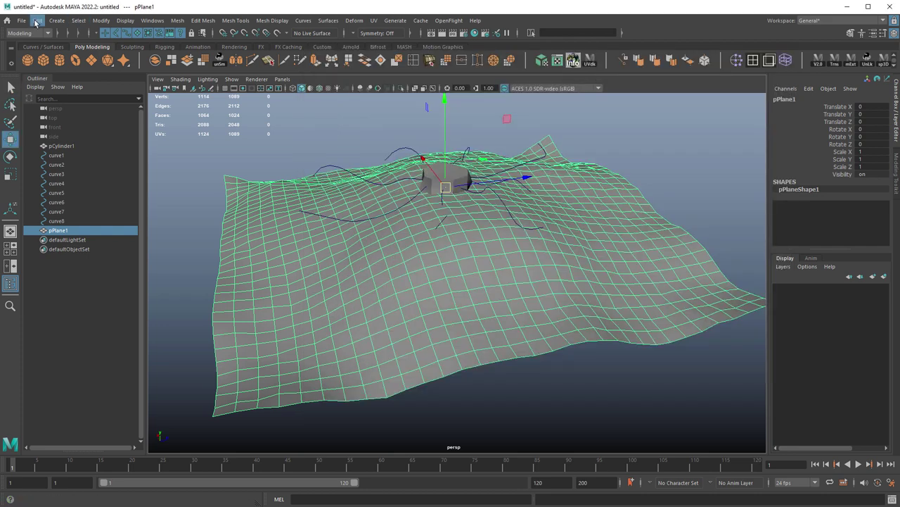
Step: Set the current project to the tree folder
{"action": "left_click", "coordinate": [21, 20]}
{"action": "left_click", "coordinate": [68, 289]}
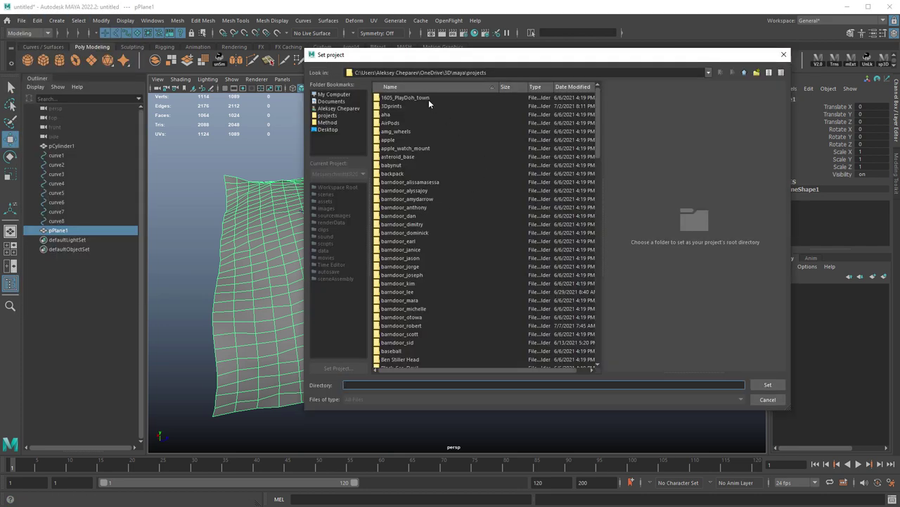
{"action": "left_click", "coordinate": [422, 190]}
{"action": "key", "text": "t"}
{"action": "left_click", "coordinate": [392, 266]}
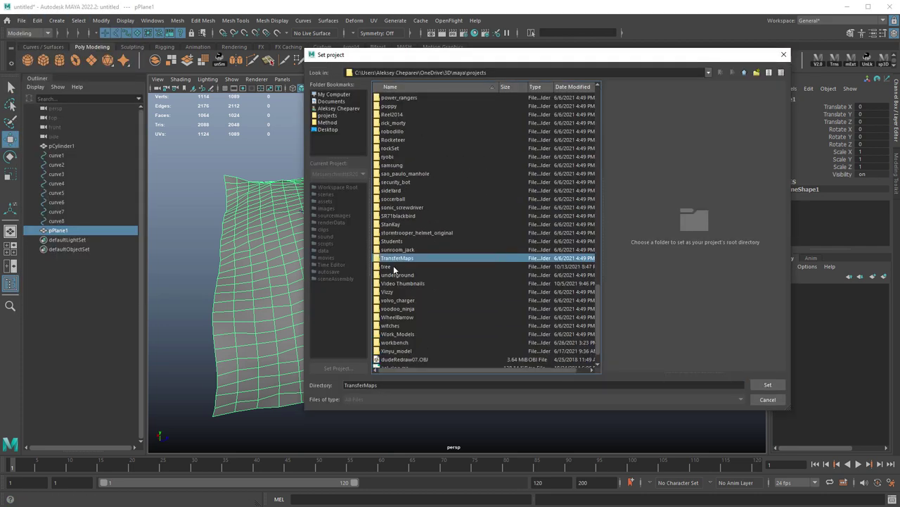
{"action": "left_click", "coordinate": [393, 259]}
{"action": "left_click", "coordinate": [767, 385]}
Step: Save the scene as tree_v002.ma in the project's scenes folder
{"action": "left_click", "coordinate": [22, 20]}
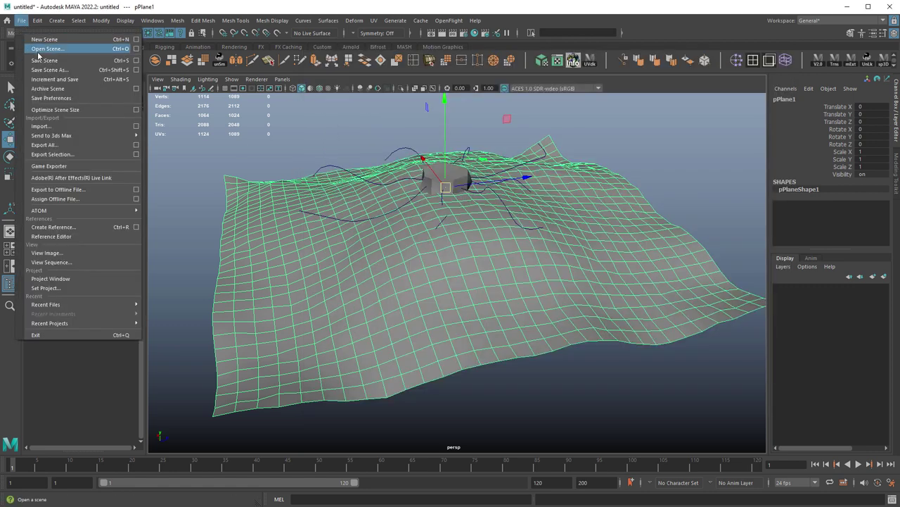
{"action": "left_click", "coordinate": [49, 76]}
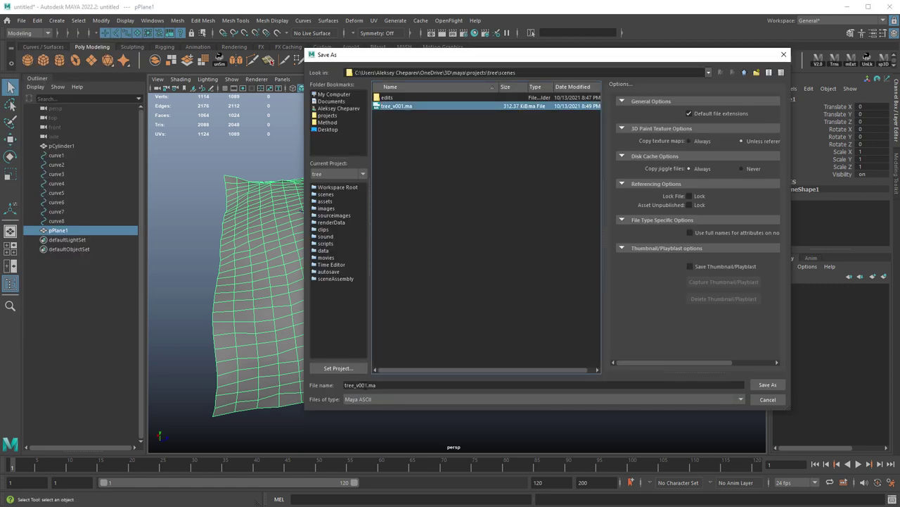
{"action": "left_click", "coordinate": [363, 384]}
{"action": "key", "text": "BackSpace"}
{"action": "type", "text": "2"}
{"action": "left_click", "coordinate": [768, 385]}
{"action": "left_click_drag", "start_coordinate": [603, 199], "coordinate": [598, 221], "text": "alt"}
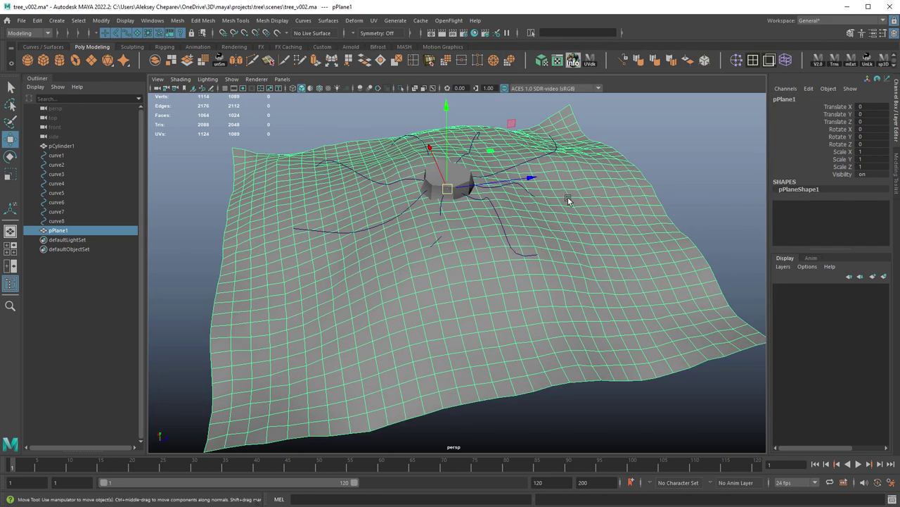
Step: Select the eight root curves together and select all of their control vertices
{"action": "key", "text": "4"}
{"action": "middle_click_drag", "start_coordinate": [471, 173], "coordinate": [481, 254], "text": "alt"}
{"action": "left_click_drag", "start_coordinate": [368, 213], "coordinate": [511, 313]}
{"action": "key", "text": "q"}
{"action": "left_click", "coordinate": [480, 273], "text": "ctrl"}
{"action": "left_click", "coordinate": [552, 298], "text": "ctrl"}
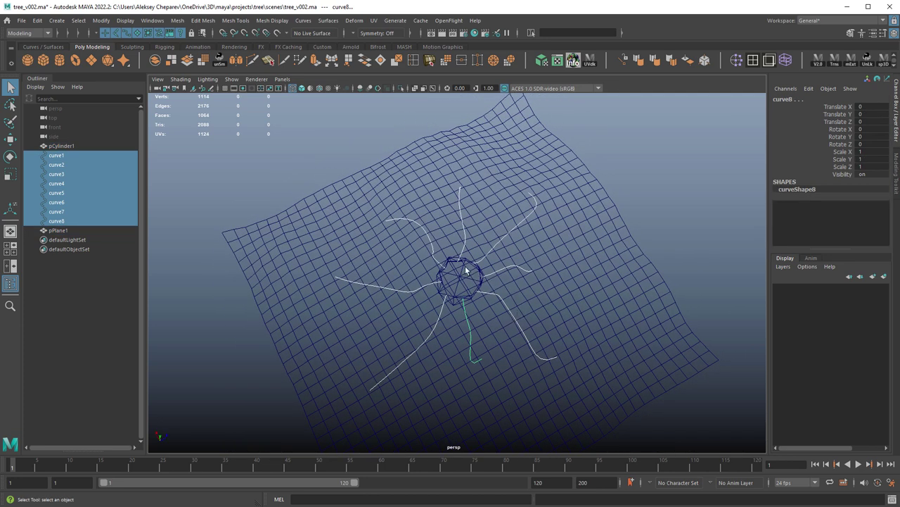
{"action": "key", "text": "F8"}
{"action": "left_click_drag", "start_coordinate": [275, 166], "coordinate": [590, 410]}
Step: Remove the root curves' start control vertices around the base from the point selection
{"action": "scroll", "coordinate": [460, 212], "scroll_direction": "up", "scroll_amount": 5}
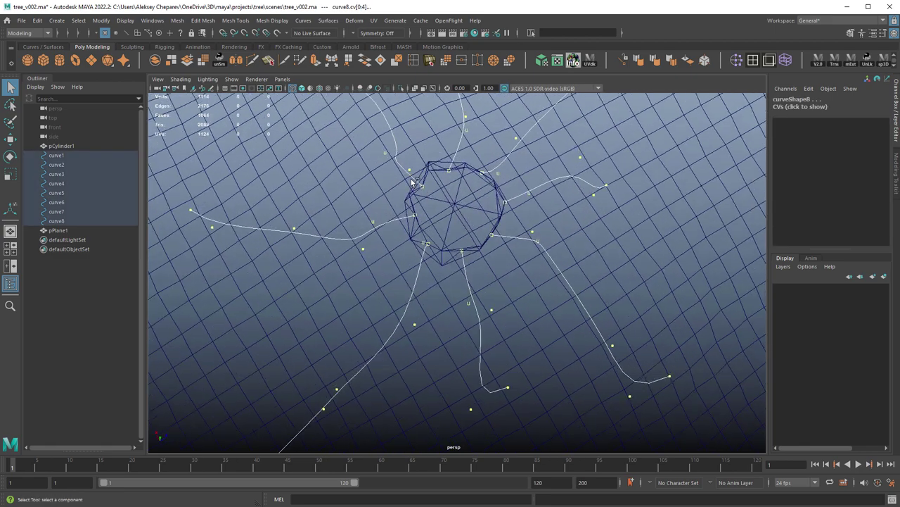
{"action": "left_click_drag", "start_coordinate": [437, 242], "coordinate": [469, 261], "text": "alt"}
{"action": "right_click_drag", "start_coordinate": [482, 268], "coordinate": [597, 319], "text": "alt"}
{"action": "left_click_drag", "start_coordinate": [441, 132], "coordinate": [484, 169], "text": "ctrl"}
{"action": "middle_click_drag", "start_coordinate": [486, 199], "coordinate": [473, 317], "text": "alt"}
{"action": "left_click_drag", "start_coordinate": [508, 188], "coordinate": [534, 223], "text": "ctrl"}
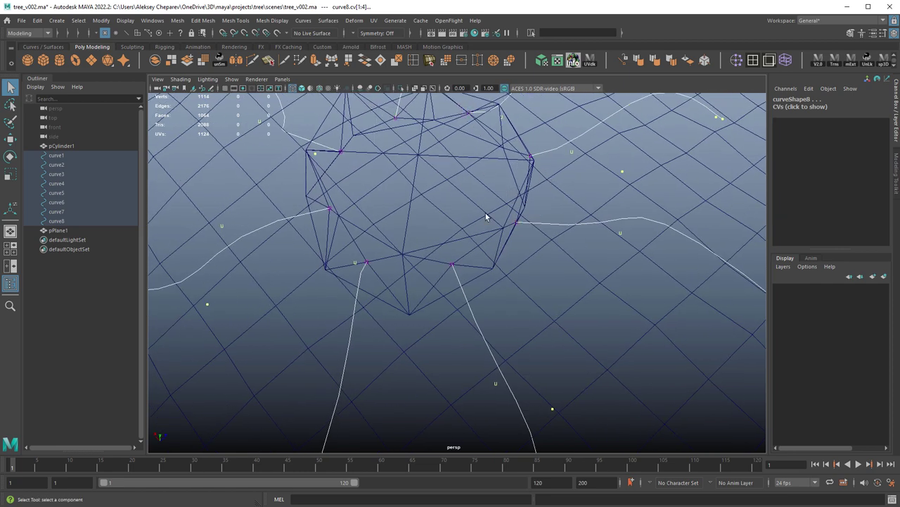
{"action": "right_click_drag", "start_coordinate": [495, 219], "coordinate": [394, 242], "text": "alt"}
Step: Move one root curve's start control vertex slightly at the edge of the base
{"action": "left_click", "coordinate": [365, 259]}
{"action": "key", "text": "w"}
{"action": "left_click_drag", "start_coordinate": [446, 303], "coordinate": [395, 297], "text": "alt"}
{"action": "middle_click_drag", "start_coordinate": [414, 274], "coordinate": [371, 310]}
{"action": "left_click_drag", "start_coordinate": [424, 283], "coordinate": [466, 285], "text": "alt"}
Step: Select all control vertices of the root curves except the start points attached to the base
{"action": "left_click_drag", "start_coordinate": [327, 174], "coordinate": [434, 259]}
{"action": "left_click_drag", "start_coordinate": [432, 253], "coordinate": [432, 286], "text": "alt"}
{"action": "scroll", "coordinate": [432, 286], "scroll_direction": "down", "scroll_amount": 1}
{"action": "left_click_drag", "start_coordinate": [372, 171], "coordinate": [523, 262], "text": "shift"}
{"action": "left_click_drag", "start_coordinate": [477, 292], "coordinate": [501, 316], "text": "shift"}
{"action": "left_click_drag", "start_coordinate": [422, 317], "coordinate": [423, 259], "text": "shift"}
{"action": "scroll", "coordinate": [423, 259], "scroll_direction": "down", "scroll_amount": 4}
{"action": "left_click_drag", "start_coordinate": [242, 137], "coordinate": [539, 335], "text": "shift"}
{"action": "left_click_drag", "start_coordinate": [428, 280], "coordinate": [454, 329], "text": "alt"}
{"action": "scroll", "coordinate": [422, 274], "scroll_direction": "up", "scroll_amount": 4}
{"action": "mouse_move", "coordinate": [391, 216]}
{"action": "left_mouse_down", "text": "alt"}
{"action": "mouse_move", "coordinate": [380, 263]}
{"action": "mouse_move", "coordinate": [496, 252]}
{"action": "left_mouse_up", "text": "alt"}
{"action": "key", "text": "5"}
{"action": "mouse_move", "coordinate": [567, 279]}
{"action": "left_mouse_down", "text": "alt"}
{"action": "mouse_move", "coordinate": [567, 298]}
{"action": "mouse_move", "coordinate": [556, 299]}
{"action": "left_mouse_up", "text": "alt"}
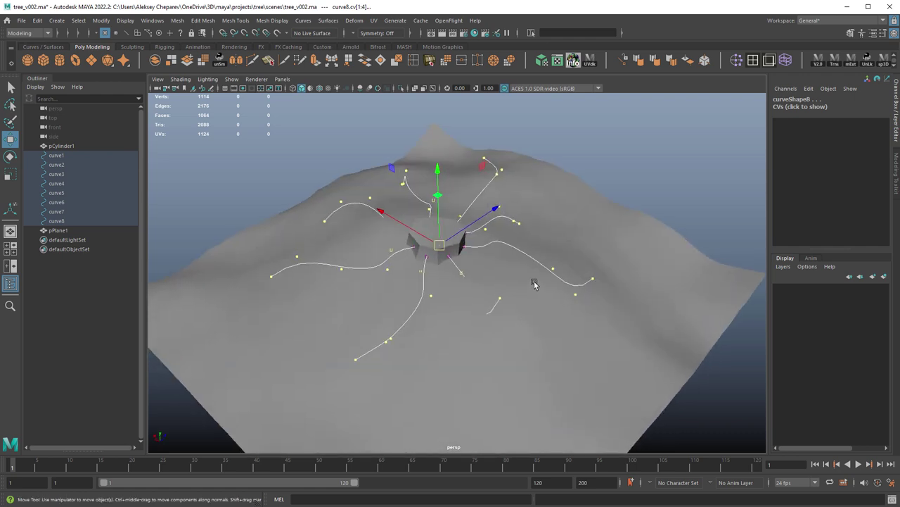
{"action": "double_click", "coordinate": [533, 284], "text": "shift"}
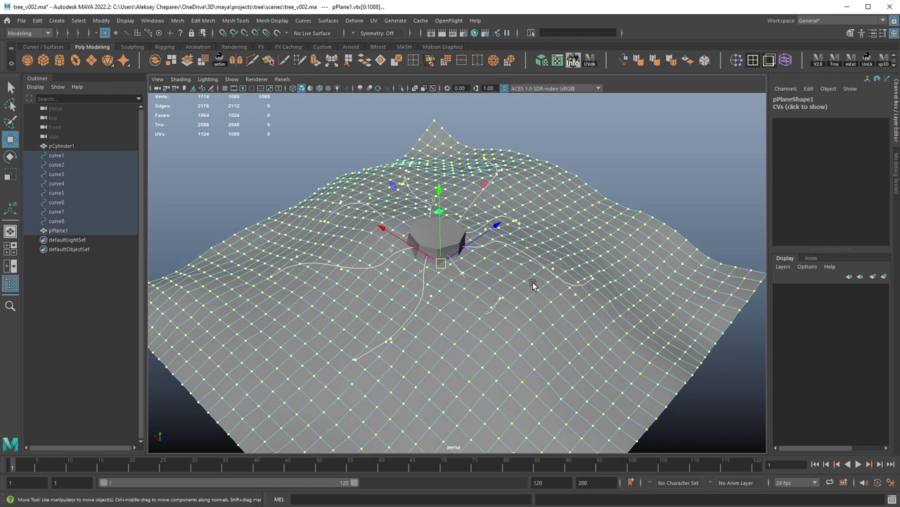
{"action": "key", "text": "ctrl+z"}
{"action": "right_click_drag", "start_coordinate": [535, 281], "coordinate": [540, 279]}
{"action": "left_click", "coordinate": [536, 292], "text": "shift"}
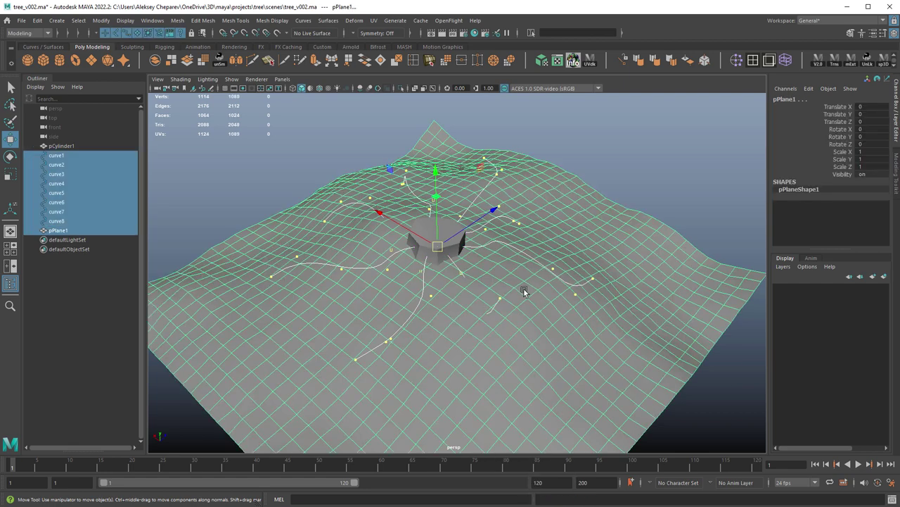
{"action": "key", "text": "4"}
{"action": "key", "text": "ctrl+z"}
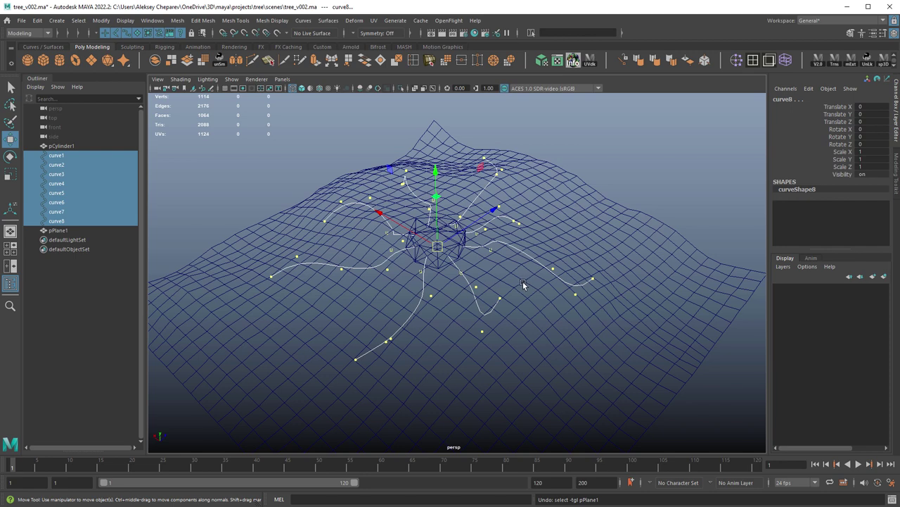
{"action": "key", "text": "F8"}
{"action": "key", "text": "ctrl+z"}
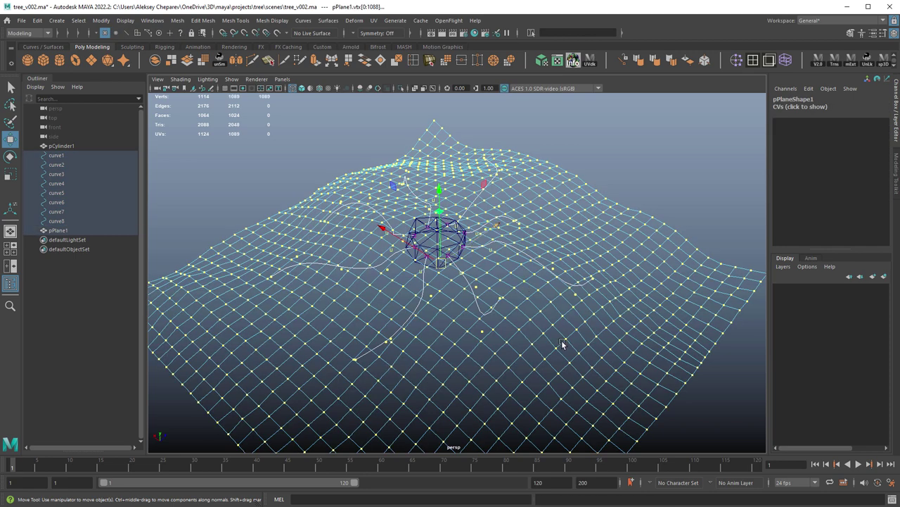
{"action": "left_click_drag", "start_coordinate": [571, 330], "coordinate": [517, 281], "text": "alt"}
{"action": "key", "text": "ctrl+z"}
Step: Return to object mode and add the terrain plane to the selection of root curves and their control vertices
{"action": "right_click", "coordinate": [518, 282]}
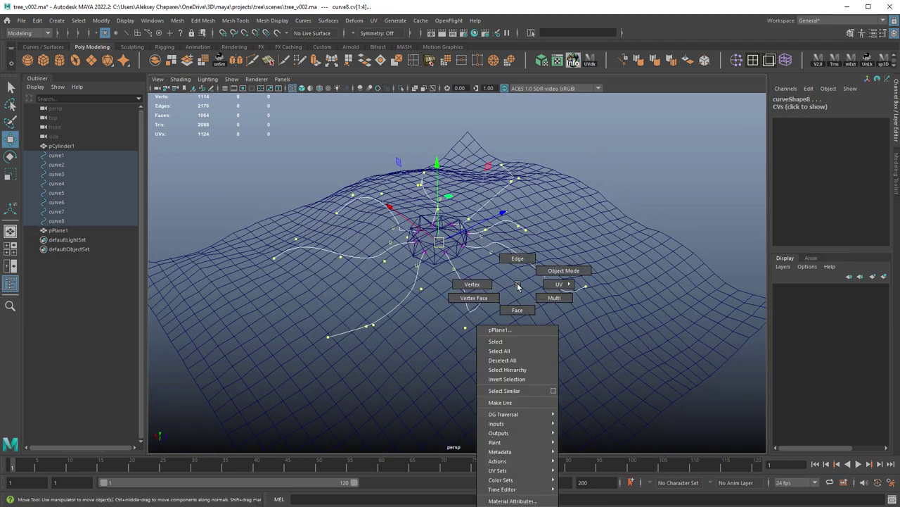
{"action": "left_click", "coordinate": [542, 272]}
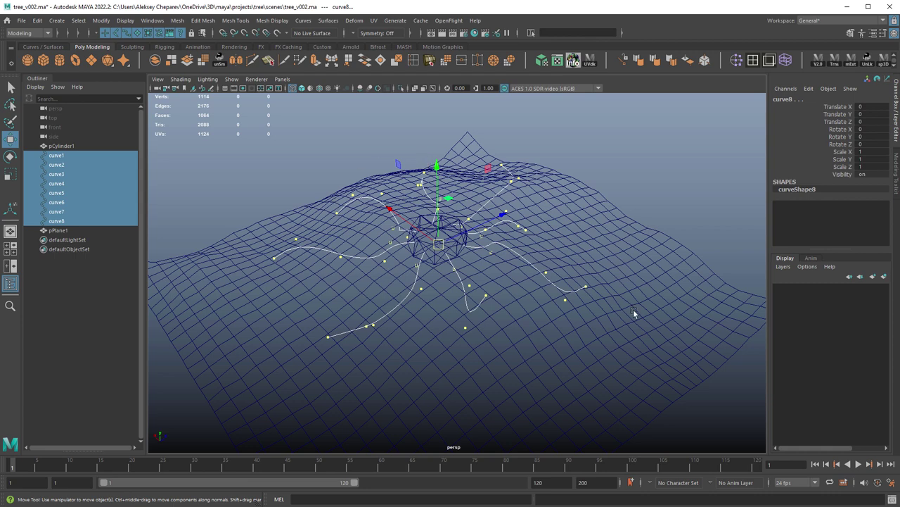
{"action": "left_click", "coordinate": [605, 255], "text": "shift"}
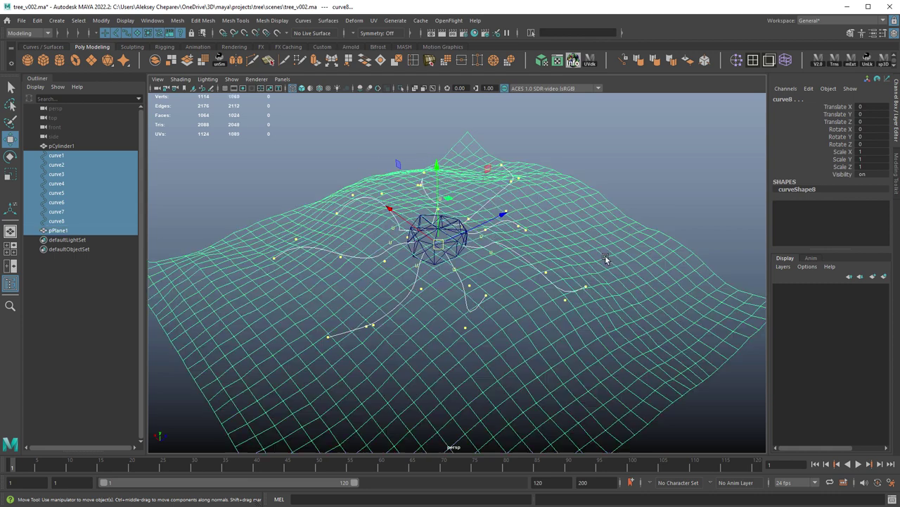
{"action": "left_click_drag", "start_coordinate": [670, 342], "coordinate": [398, 258], "text": "alt"}
{"action": "left_click_drag", "start_coordinate": [528, 229], "coordinate": [539, 292], "text": "alt"}
{"action": "right_click_drag", "start_coordinate": [440, 271], "coordinate": [378, 103], "text": "alt"}
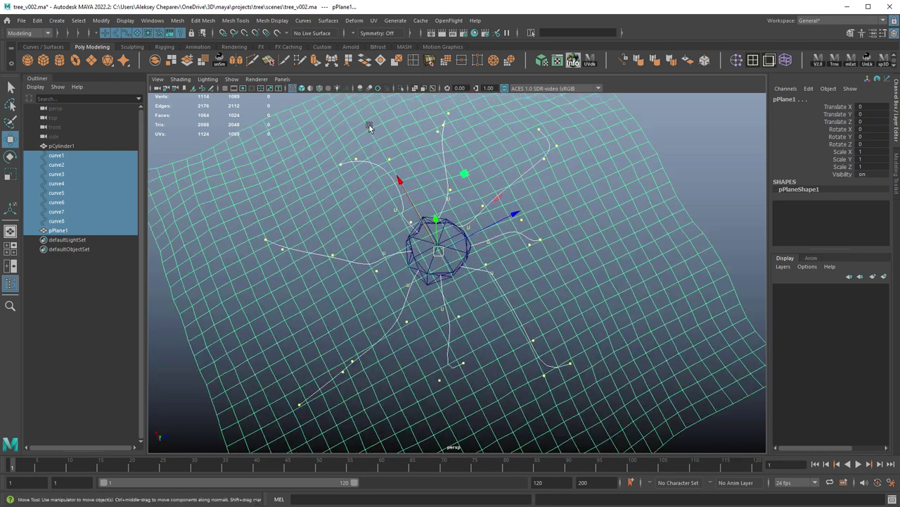
{"action": "left_click_drag", "start_coordinate": [610, 299], "coordinate": [602, 238], "text": "alt"}
{"action": "left_click_drag", "start_coordinate": [657, 264], "coordinate": [637, 303], "text": "alt"}
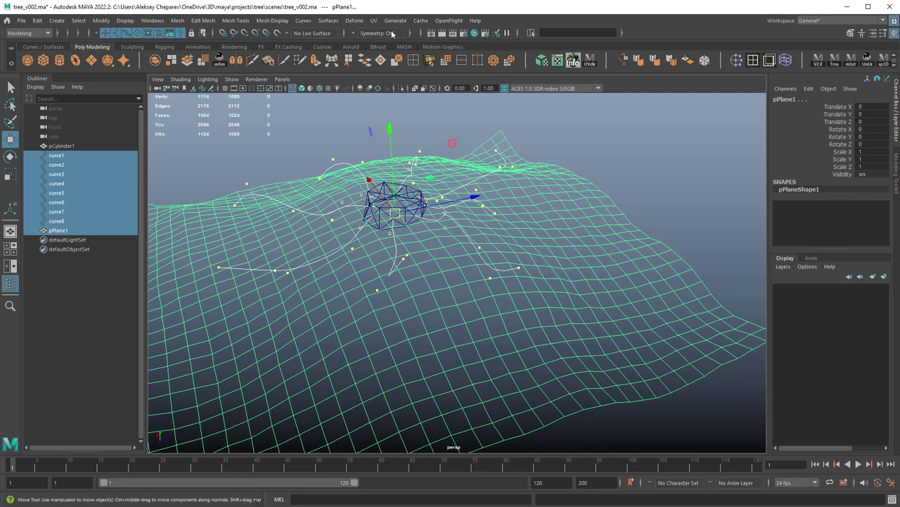
Step: Apply a ShrinkWrap deformer that projects the root curves' selected control vertices onto the terrain plane
{"action": "left_click", "coordinate": [353, 20]}
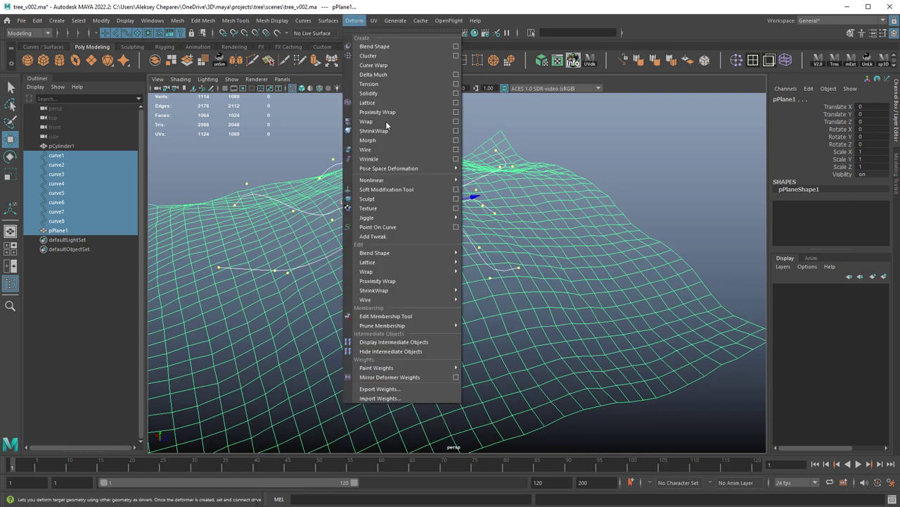
{"action": "left_click", "coordinate": [373, 130]}
{"action": "left_click", "coordinate": [362, 21]}
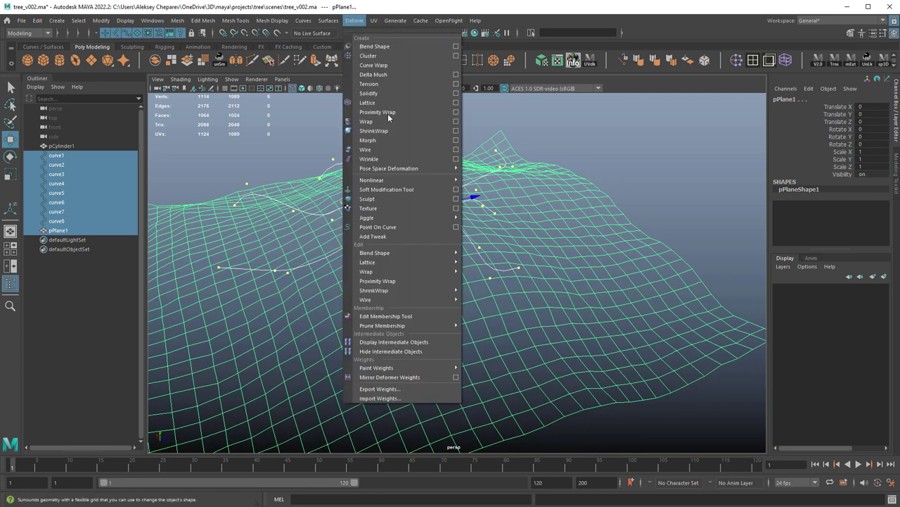
{"action": "left_click", "coordinate": [455, 132]}
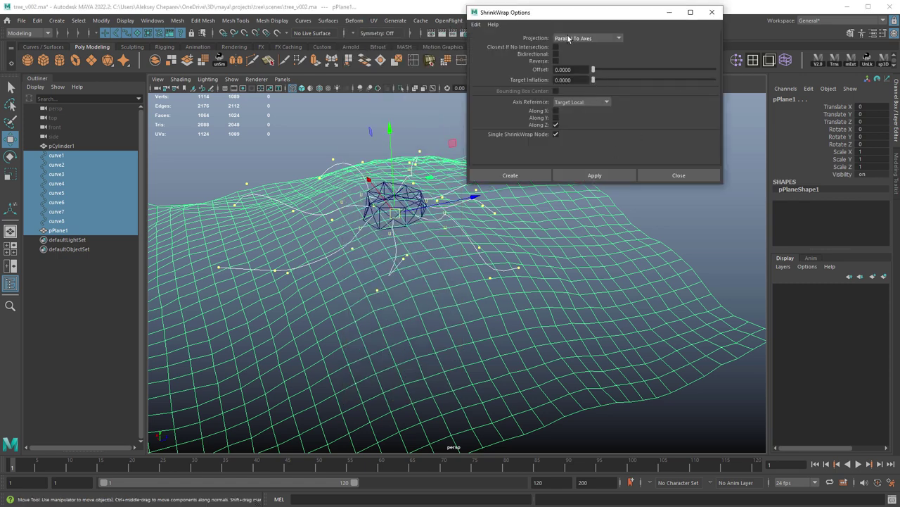
{"action": "left_click", "coordinate": [568, 38]}
{"action": "left_click", "coordinate": [569, 38]}
{"action": "left_click_drag", "start_coordinate": [393, 156], "coordinate": [449, 197], "text": "alt"}
{"action": "left_click", "coordinate": [616, 176]}
{"action": "left_click_drag", "start_coordinate": [591, 280], "coordinate": [533, 258], "text": "alt"}
{"action": "key", "text": "5"}
{"action": "mouse_move", "coordinate": [409, 274]}
{"action": "left_mouse_down", "text": "alt"}
{"action": "mouse_move", "coordinate": [459, 310]}
{"action": "mouse_move", "coordinate": [494, 295]}
{"action": "mouse_move", "coordinate": [506, 311]}
{"action": "mouse_move", "coordinate": [554, 273]}
{"action": "mouse_move", "coordinate": [542, 233]}
{"action": "left_mouse_up", "text": "alt"}
{"action": "left_click", "coordinate": [688, 175]}
Step: Examine how the wrapped root curves follow the terrain plane, in shaded and wireframe display
{"action": "left_click", "coordinate": [591, 215]}
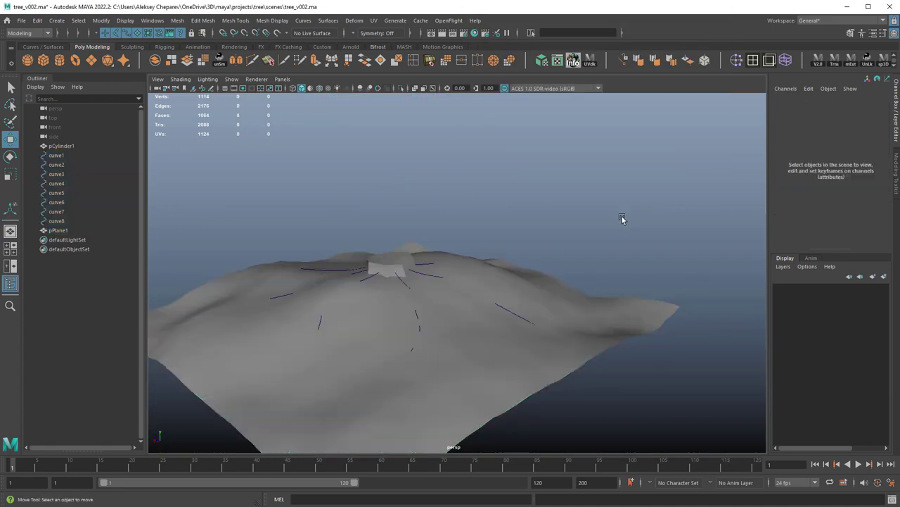
{"action": "left_click_drag", "start_coordinate": [591, 215], "coordinate": [513, 221], "text": "alt"}
{"action": "right_click_drag", "start_coordinate": [515, 220], "coordinate": [598, 248]}
{"action": "left_click_drag", "start_coordinate": [598, 247], "coordinate": [528, 197], "text": "alt"}
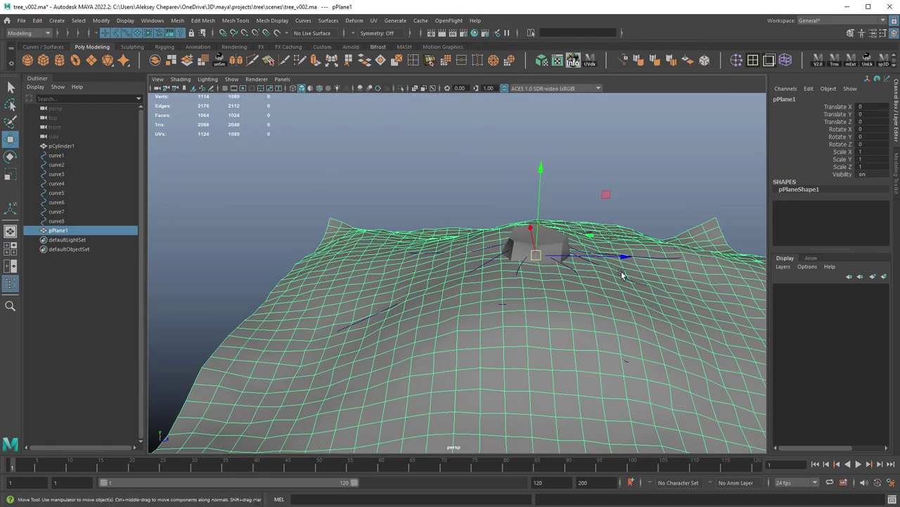
{"action": "right_click_drag", "start_coordinate": [637, 281], "coordinate": [606, 280]}
{"action": "key", "text": "4"}
{"action": "middle_click_drag", "start_coordinate": [633, 303], "coordinate": [568, 294], "text": "alt"}
{"action": "left_click_drag", "start_coordinate": [568, 294], "coordinate": [570, 305], "text": "alt"}
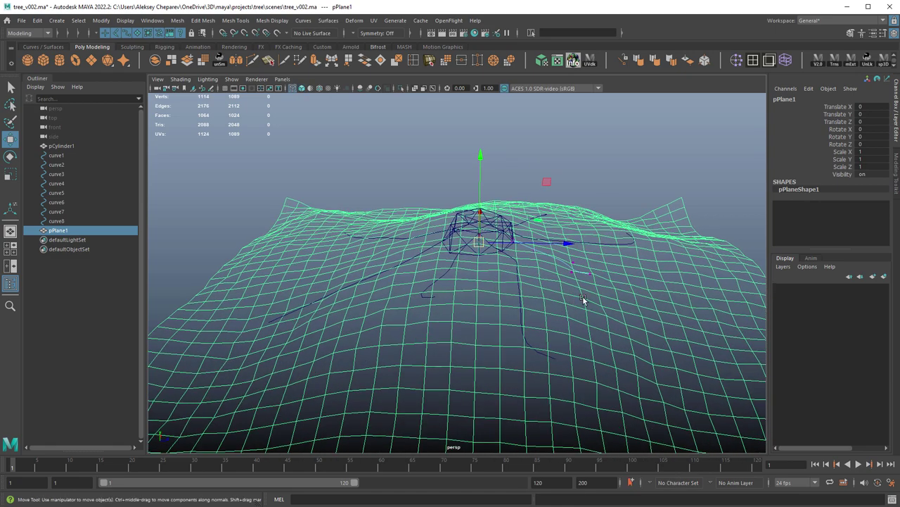
Step: Try moving a terrain vertex near the base with soft selection to test how the root curves respond
{"action": "right_click_drag", "start_coordinate": [583, 298], "coordinate": [558, 292]}
{"action": "left_click", "coordinate": [608, 165]}
{"action": "left_click", "coordinate": [623, 266]}
{"action": "left_click_drag", "start_coordinate": [581, 314], "coordinate": [582, 314]}
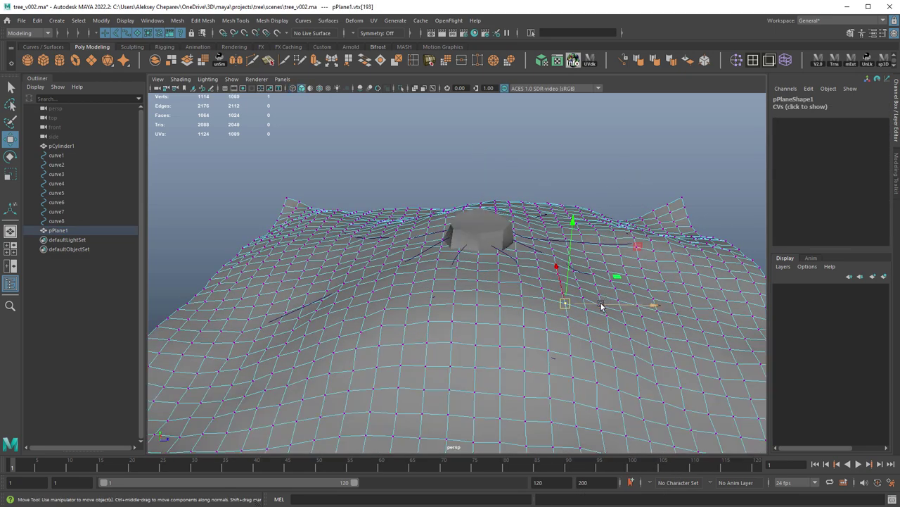
{"action": "key", "text": "b"}
{"action": "left_click_drag", "start_coordinate": [551, 316], "coordinate": [570, 243]}
{"action": "mouse_move", "coordinate": [571, 201]}
{"action": "left_mouse_down"}
{"action": "mouse_move", "coordinate": [574, 226]}
{"action": "mouse_move", "coordinate": [575, 212]}
{"action": "left_mouse_up"}
{"action": "key", "text": "4"}
{"action": "left_click_drag", "start_coordinate": [523, 266], "coordinate": [562, 266], "text": "alt"}
{"action": "mouse_move", "coordinate": [518, 301]}
{"action": "middle_mouse_down"}
{"action": "mouse_move", "coordinate": [516, 339]}
{"action": "mouse_move", "coordinate": [507, 242]}
{"action": "mouse_move", "coordinate": [511, 310]}
{"action": "mouse_move", "coordinate": [518, 253]}
{"action": "middle_mouse_up"}
{"action": "key", "text": "ctrl+z"}
{"action": "left_click_drag", "start_coordinate": [519, 255], "coordinate": [533, 334], "text": "alt"}
{"action": "key", "text": "5"}
{"action": "right_click_drag", "start_coordinate": [574, 227], "coordinate": [598, 218]}
Step: Hide the terrain plane and rename it ground
{"action": "left_click_drag", "start_coordinate": [627, 236], "coordinate": [526, 213], "text": "alt"}
{"action": "right_click_drag", "start_coordinate": [526, 212], "coordinate": [645, 233], "text": "alt"}
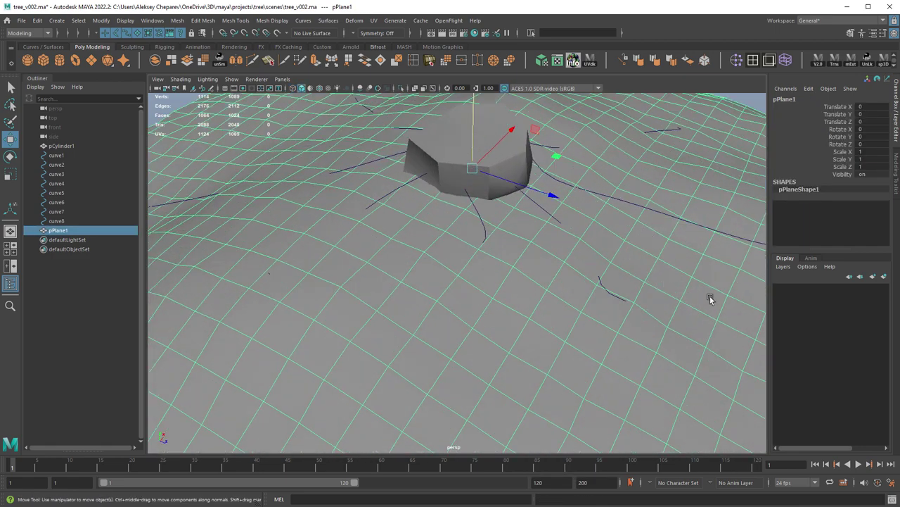
{"action": "right_click_drag", "start_coordinate": [712, 296], "coordinate": [569, 270], "text": "alt"}
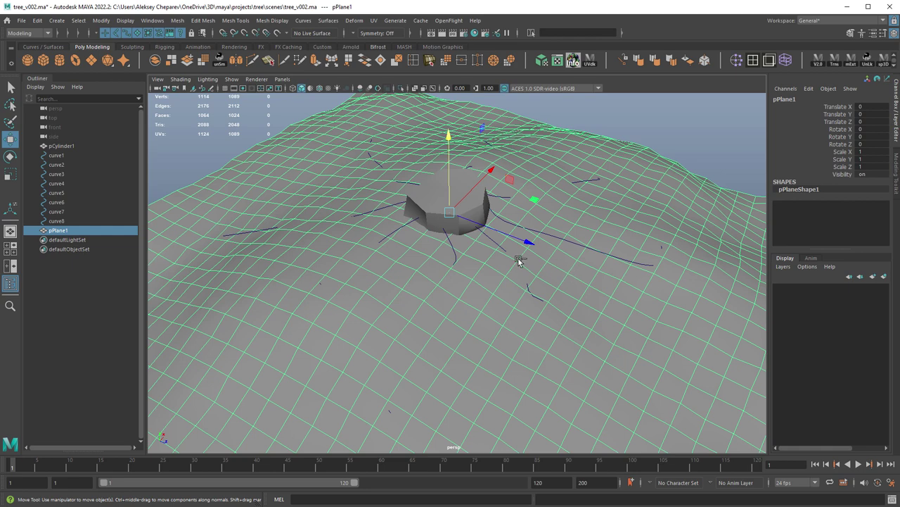
{"action": "key", "text": "ctrl+h"}
{"action": "double_click", "coordinate": [62, 231]}
{"action": "type", "text": "ground"}
{"action": "key", "text": "Return"}
Step: Rename the base cylinder as tree
{"action": "double_click", "coordinate": [64, 146]}
{"action": "type", "text": "tree"}
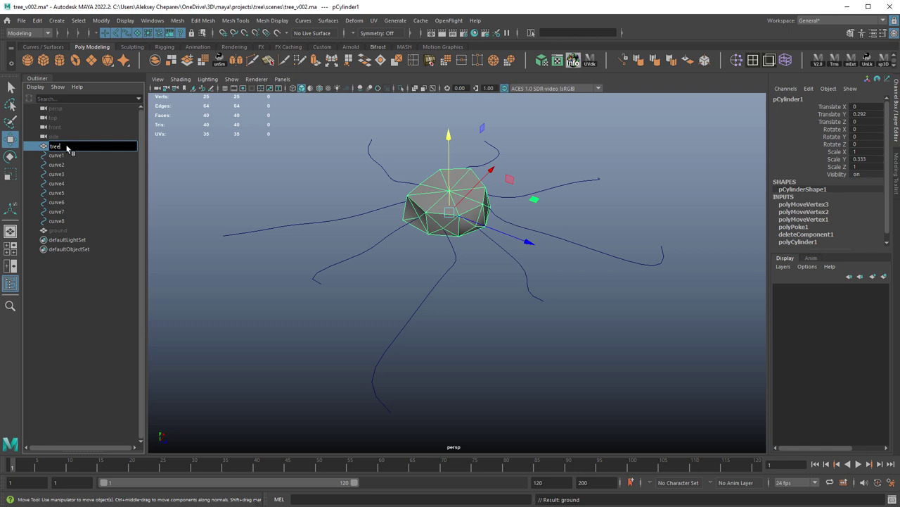
{"action": "key", "text": "Return"}
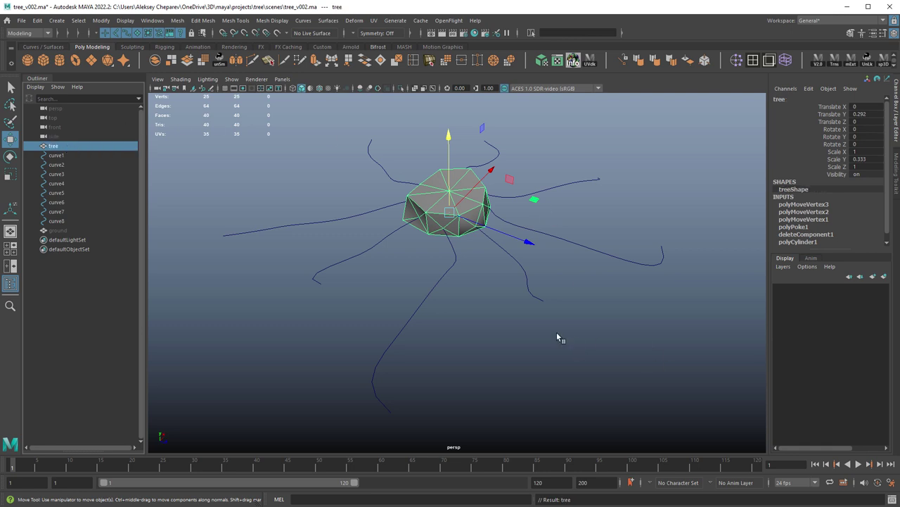
Step: Delete the crossing diagonal edges from the eight side faces of the tree base
{"action": "left_click_drag", "start_coordinate": [445, 243], "coordinate": [583, 279], "text": "alt"}
{"action": "right_click_drag", "start_coordinate": [582, 274], "coordinate": [588, 247]}
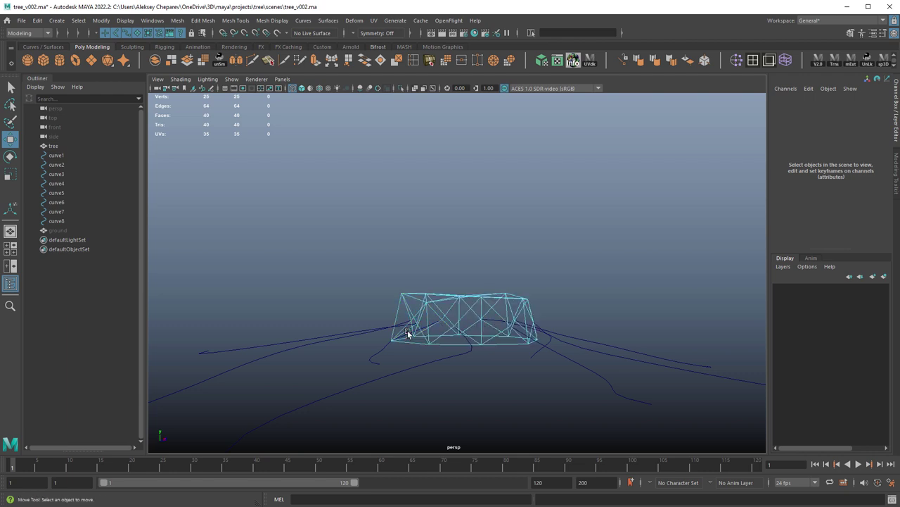
{"action": "mouse_move", "coordinate": [519, 308]}
{"action": "left_mouse_down", "text": "alt"}
{"action": "mouse_move", "coordinate": [568, 314]}
{"action": "mouse_move", "coordinate": [464, 288]}
{"action": "mouse_move", "coordinate": [524, 312]}
{"action": "mouse_move", "coordinate": [523, 280]}
{"action": "mouse_move", "coordinate": [557, 296]}
{"action": "mouse_move", "coordinate": [541, 312]}
{"action": "mouse_move", "coordinate": [519, 310]}
{"action": "left_mouse_up", "text": "alt"}
{"action": "left_click", "coordinate": [453, 292]}
{"action": "left_click_drag", "start_coordinate": [480, 268], "coordinate": [506, 294], "text": "shift"}
{"action": "key", "text": "ctrl+z"}
{"action": "left_click_drag", "start_coordinate": [478, 264], "coordinate": [498, 303], "text": "shift"}
{"action": "left_click_drag", "start_coordinate": [499, 303], "coordinate": [441, 335], "text": "alt"}
{"action": "double_click", "coordinate": [432, 291], "text": "shift"}
{"action": "left_click_drag", "start_coordinate": [489, 359], "coordinate": [579, 347], "text": "alt"}
{"action": "key", "text": "Delete"}
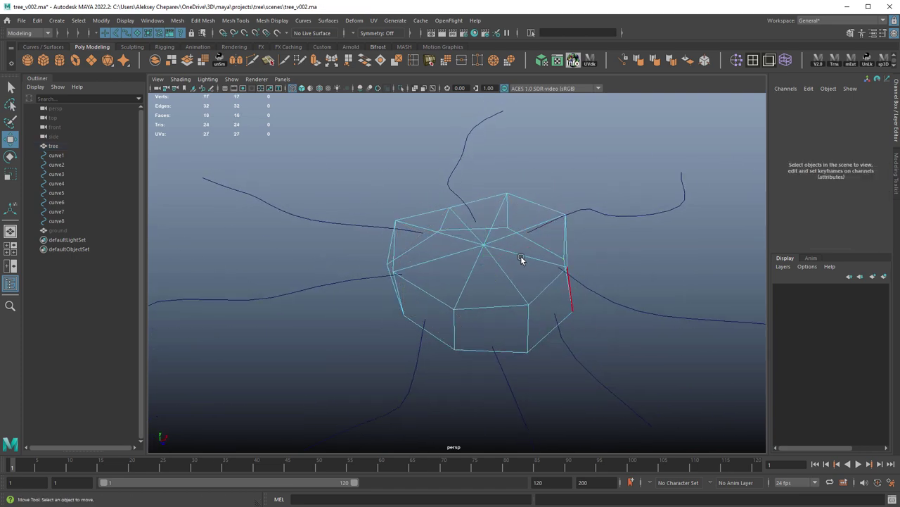
Step: Extrude the side face of the tree base along its matching root curve, curve7, with 9 divisions
{"action": "left_click_drag", "start_coordinate": [490, 322], "coordinate": [527, 302], "text": "alt"}
{"action": "key", "text": "5"}
{"action": "right_click_drag", "start_coordinate": [485, 287], "coordinate": [486, 311]}
{"action": "left_click", "coordinate": [489, 307]}
{"action": "right_click_drag", "start_coordinate": [668, 370], "coordinate": [412, 284], "text": "alt"}
{"action": "left_click_drag", "start_coordinate": [412, 284], "coordinate": [460, 249], "text": "alt"}
{"action": "right_click_drag", "start_coordinate": [461, 249], "coordinate": [536, 296], "text": "alt"}
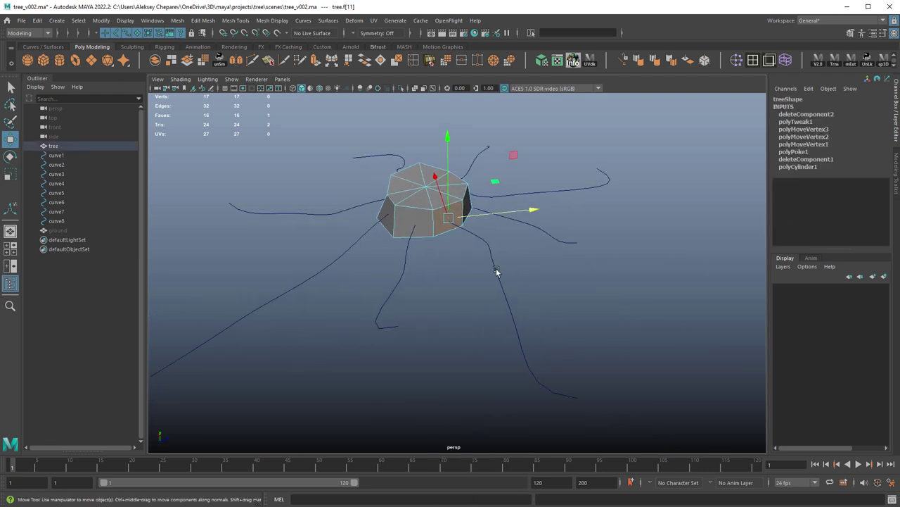
{"action": "left_click", "coordinate": [485, 272]}
{"action": "left_click_drag", "start_coordinate": [542, 303], "coordinate": [521, 296], "text": "alt"}
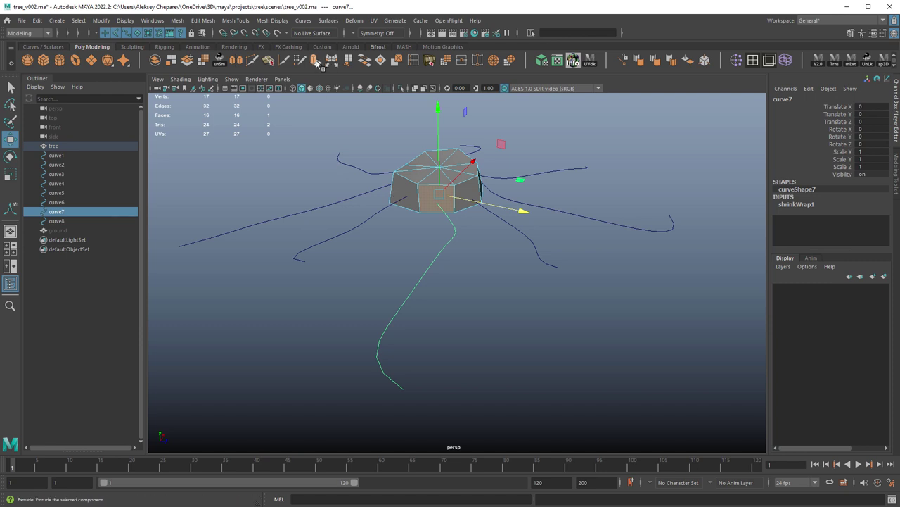
{"action": "left_click", "coordinate": [316, 60]}
{"action": "left_click_drag", "start_coordinate": [566, 250], "coordinate": [573, 268], "text": "alt"}
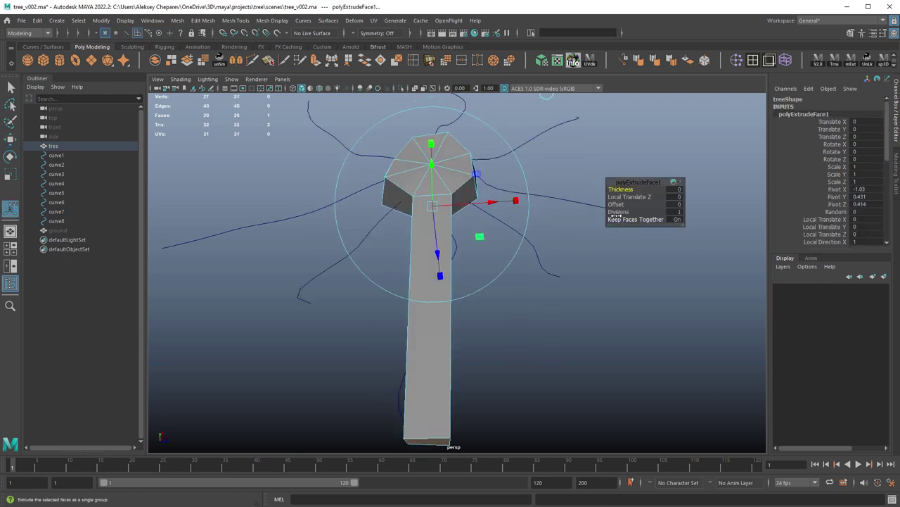
{"action": "left_click_drag", "start_coordinate": [620, 212], "coordinate": [669, 224]}
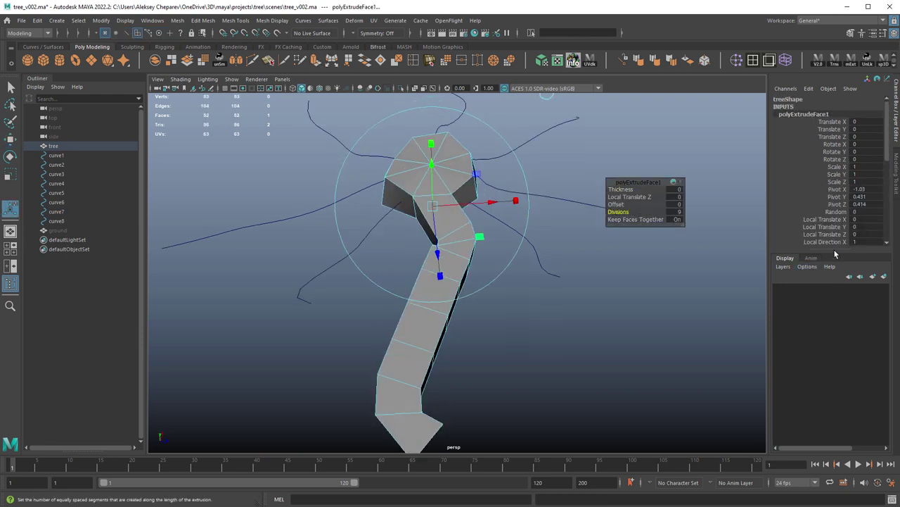
Step: Set the root extrusion's taper to 0.1 and twist the root along its length
{"action": "left_click_drag", "start_coordinate": [835, 254], "coordinate": [832, 399]}
{"action": "left_click_drag", "start_coordinate": [511, 259], "coordinate": [574, 217], "text": "alt"}
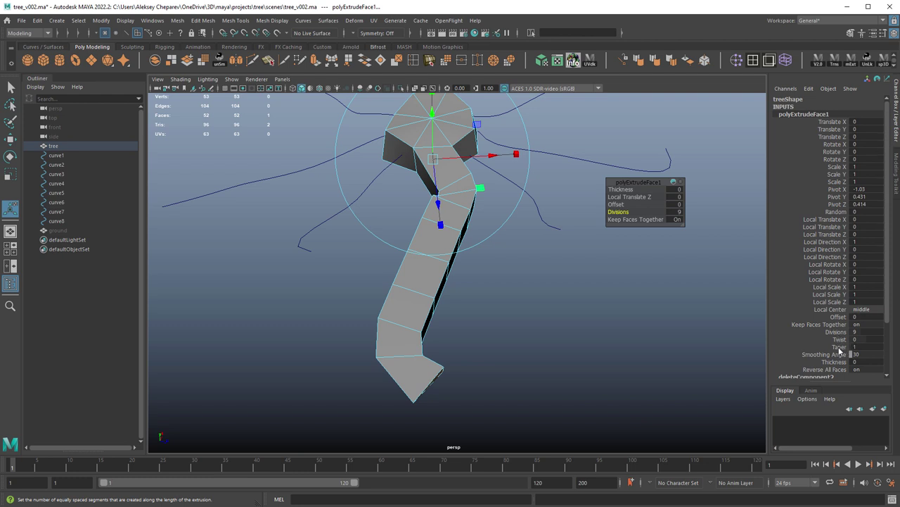
{"action": "left_click", "coordinate": [840, 347]}
{"action": "middle_click_drag", "start_coordinate": [669, 316], "coordinate": [667, 315]}
{"action": "left_click", "coordinate": [839, 339]}
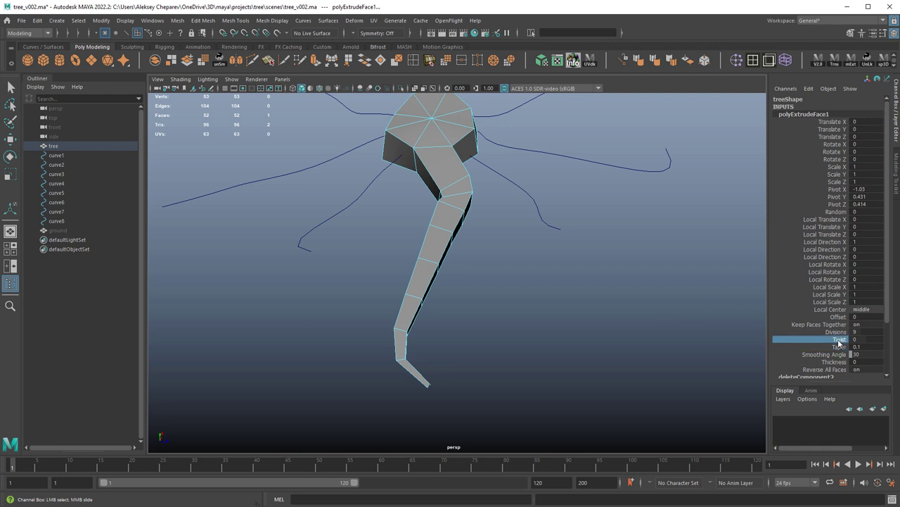
{"action": "middle_click_drag", "start_coordinate": [500, 260], "coordinate": [284, 239]}
Step: Extrude the side face of the tree base next to the first root along curve6 with 7 divisions
{"action": "left_click_drag", "start_coordinate": [468, 264], "coordinate": [505, 177], "text": "alt"}
{"action": "right_click_drag", "start_coordinate": [505, 178], "coordinate": [497, 249]}
{"action": "right_click", "coordinate": [494, 244]}
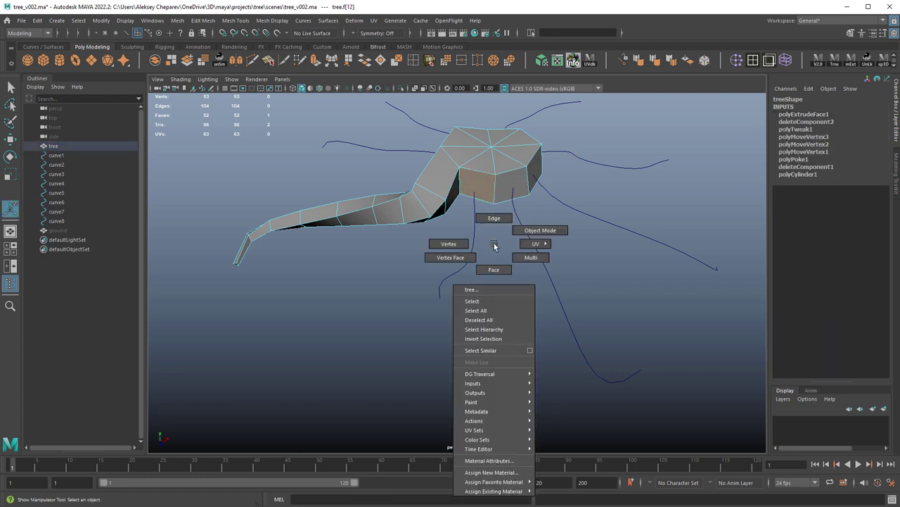
{"action": "left_click", "coordinate": [519, 232]}
{"action": "right_click", "coordinate": [487, 180]}
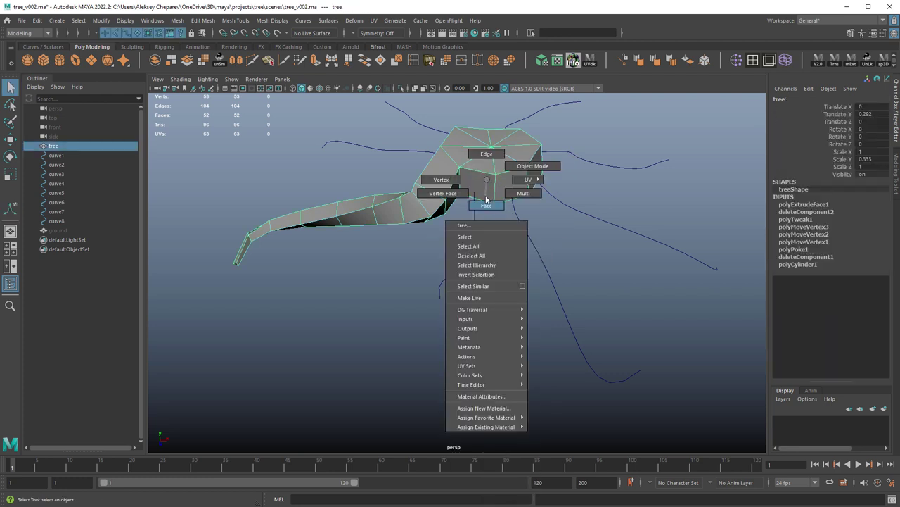
{"action": "left_click", "coordinate": [487, 203]}
{"action": "left_click", "coordinate": [493, 247]}
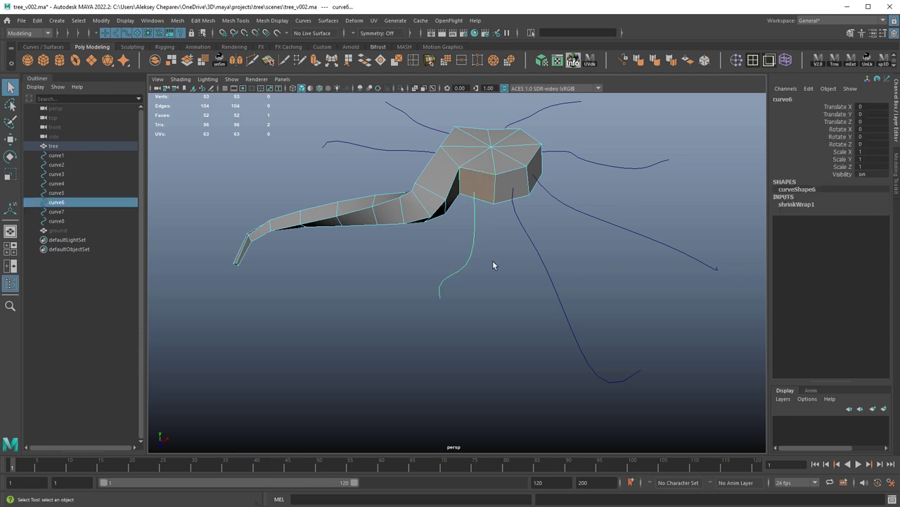
{"action": "left_click_drag", "start_coordinate": [495, 260], "coordinate": [529, 231], "text": "alt"}
{"action": "key", "text": "ctrl+e"}
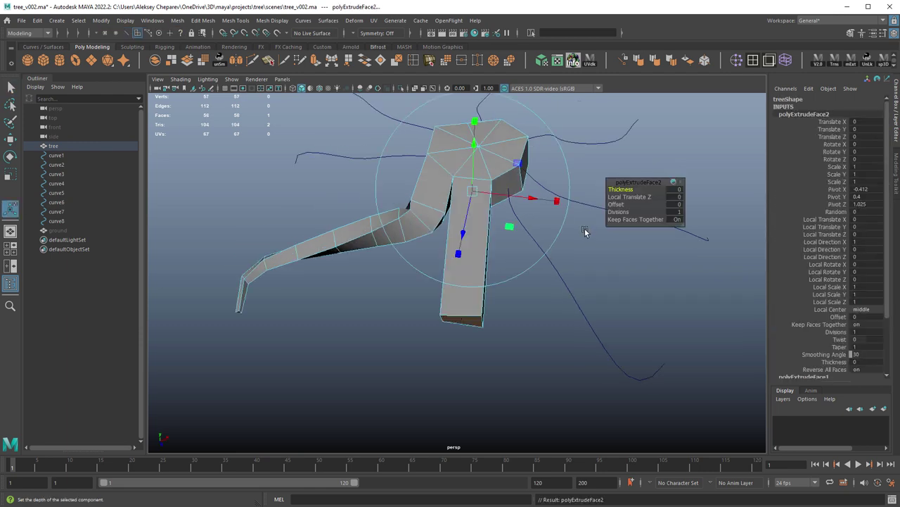
{"action": "left_click_drag", "start_coordinate": [618, 211], "coordinate": [648, 215]}
Step: Set the curve6 root extrusion's taper to 0.1 and twist the root along its length
{"action": "left_click", "coordinate": [839, 346]}
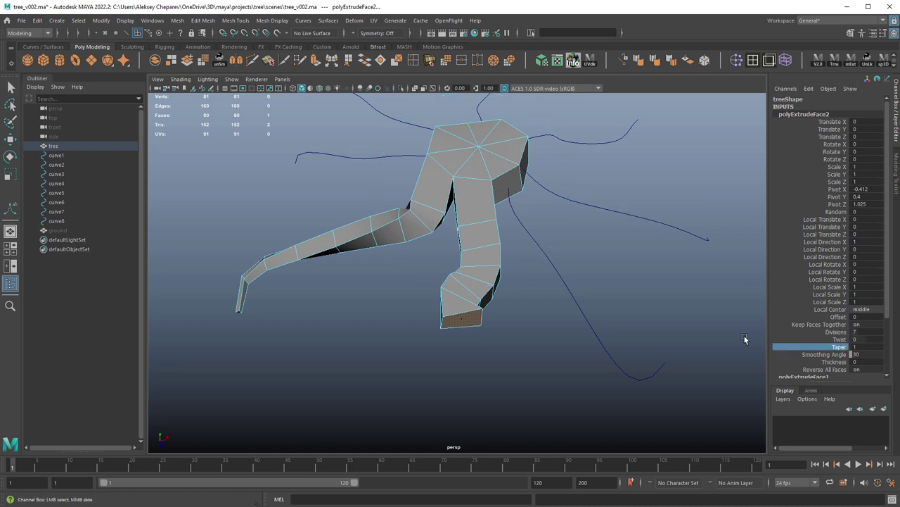
{"action": "middle_click_drag", "start_coordinate": [681, 335], "coordinate": [672, 322]}
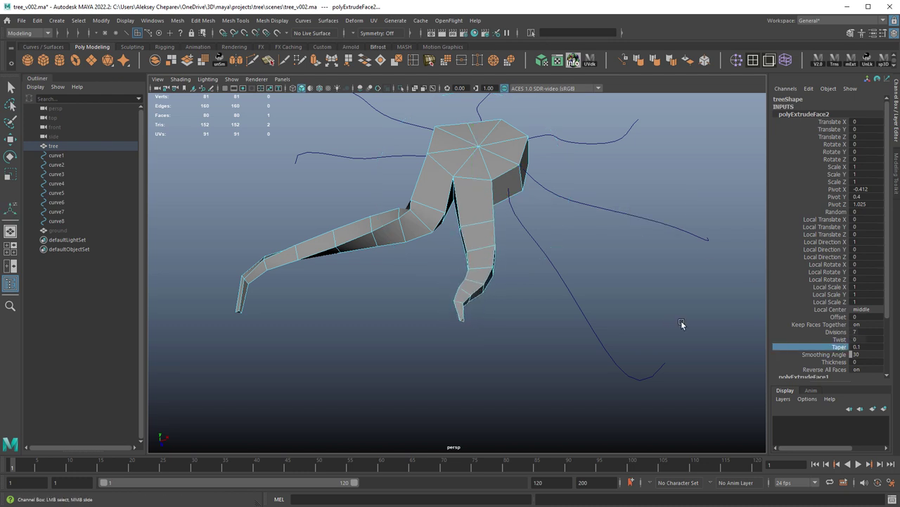
{"action": "left_click", "coordinate": [841, 339]}
{"action": "middle_click_drag", "start_coordinate": [663, 315], "coordinate": [575, 302]}
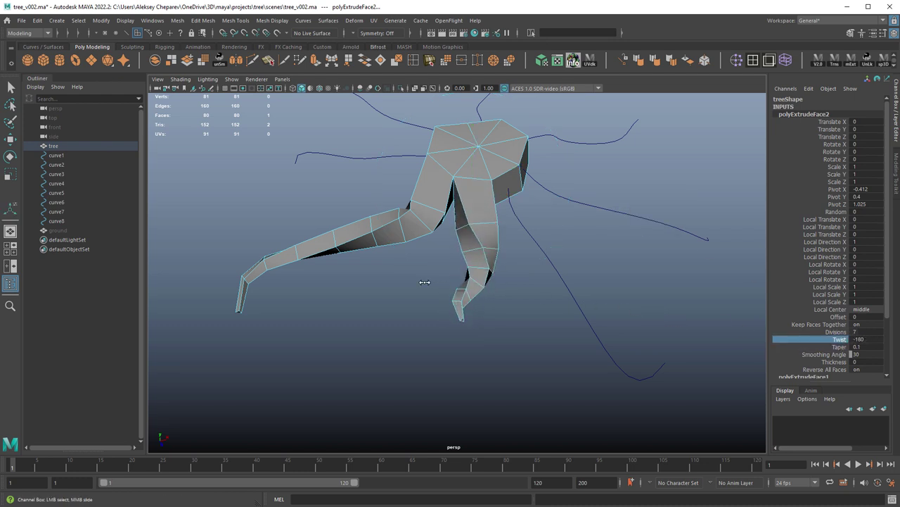
{"action": "middle_click_drag", "start_coordinate": [450, 286], "coordinate": [704, 303]}
Step: Extrude the third side face of the tree base along its matching root curve
{"action": "left_click_drag", "start_coordinate": [625, 280], "coordinate": [484, 235], "text": "alt"}
{"action": "left_click_drag", "start_coordinate": [433, 161], "coordinate": [489, 215], "text": "alt"}
{"action": "left_click", "coordinate": [477, 206]}
{"action": "key", "text": "q"}
{"action": "right_click_drag", "start_coordinate": [430, 294], "coordinate": [476, 280]}
{"action": "left_click_drag", "start_coordinate": [452, 247], "coordinate": [472, 241], "text": "alt"}
{"action": "right_click_drag", "start_coordinate": [483, 199], "coordinate": [483, 225]}
{"action": "left_click", "coordinate": [457, 270], "text": "shift"}
{"action": "key", "text": "ctrl+e"}
{"action": "key", "text": "q"}
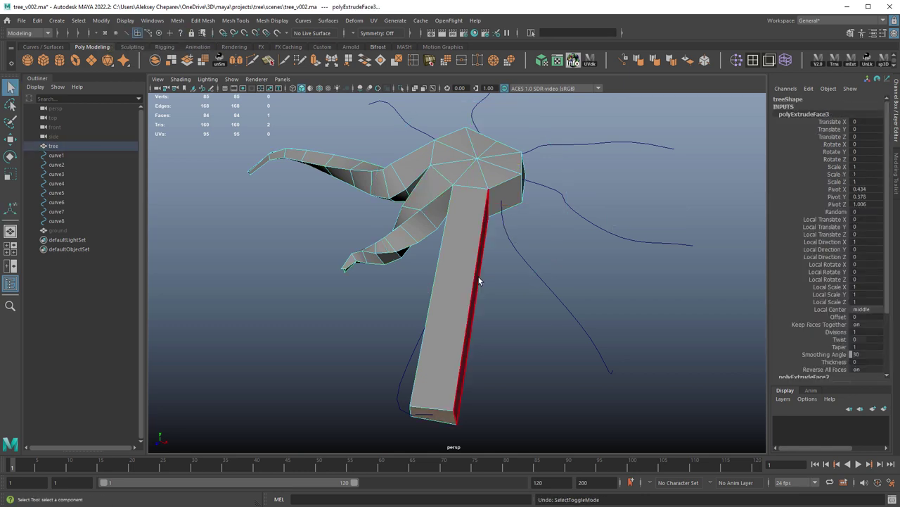
Step: Increase the third root's divisions, taper it towards its tip and twist it along its length
{"action": "left_click", "coordinate": [840, 347]}
{"action": "left_click", "coordinate": [836, 331]}
{"action": "middle_click_drag", "start_coordinate": [492, 345], "coordinate": [579, 352]}
{"action": "left_click", "coordinate": [840, 339]}
{"action": "middle_click_drag", "start_coordinate": [549, 317], "coordinate": [422, 317]}
Step: Extrude the fourth side face along curve4 into a root with several divisions, a narrowing taper and a twist
{"action": "key", "text": "4"}
{"action": "right_click_drag", "start_coordinate": [427, 302], "coordinate": [473, 289]}
{"action": "key", "text": "w"}
{"action": "left_click_drag", "start_coordinate": [625, 296], "coordinate": [553, 291], "text": "alt"}
{"action": "right_click_drag", "start_coordinate": [553, 291], "coordinate": [526, 289]}
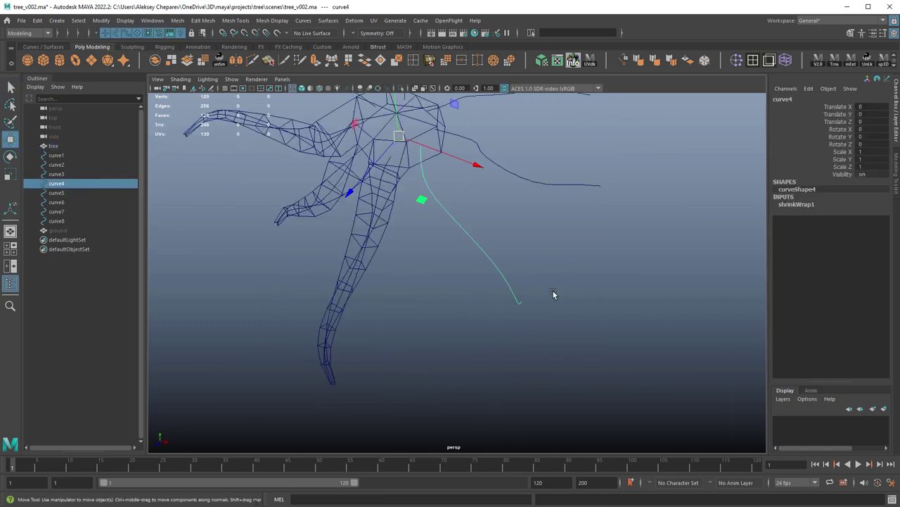
{"action": "key", "text": "5"}
{"action": "key", "text": "ctrl+e"}
{"action": "left_click_drag", "start_coordinate": [619, 212], "coordinate": [643, 214]}
{"action": "left_click", "coordinate": [840, 347]}
{"action": "left_click", "coordinate": [840, 339]}
Step: Extrude the fifth side face along its root curve, then adjust the root's taper, divisions and twist
{"action": "key", "text": "ctrl+e"}
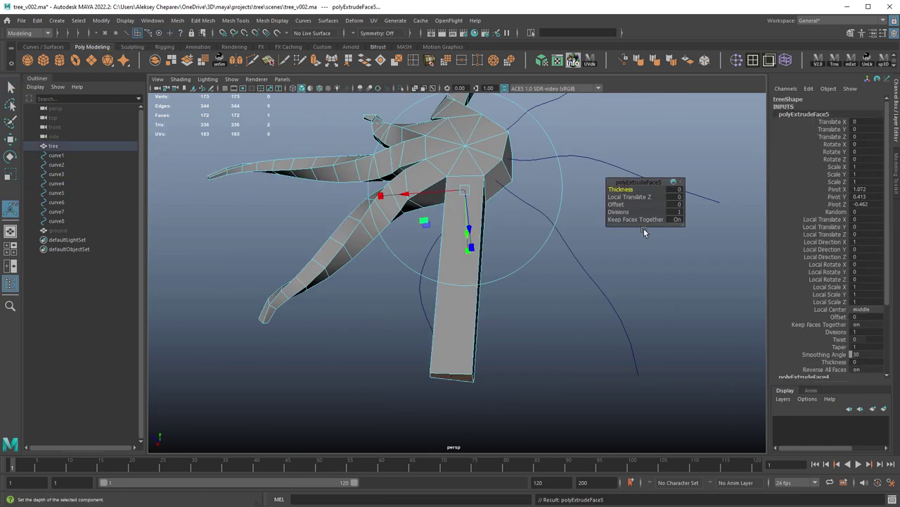
{"action": "left_click", "coordinate": [840, 347]}
{"action": "middle_click_drag", "start_coordinate": [746, 336], "coordinate": [697, 336]}
{"action": "left_click", "coordinate": [836, 332]}
{"action": "left_click", "coordinate": [840, 339]}
Step: Extrude the sixth side face along its matching curve into a segmented, tapered and twisted root
{"action": "left_click_drag", "start_coordinate": [598, 320], "coordinate": [563, 194], "text": "alt"}
{"action": "left_click", "coordinate": [563, 195]}
{"action": "key", "text": "ctrl+e"}
{"action": "left_click_drag", "start_coordinate": [619, 213], "coordinate": [637, 214]}
{"action": "left_click", "coordinate": [840, 339]}
Step: Create the seventh root by extruding its side face along its curve with multiple divisions, taper and twist
{"action": "key", "text": "ctrl+e"}
{"action": "left_click", "coordinate": [836, 332]}
{"action": "middle_click_drag", "start_coordinate": [562, 321], "coordinate": [622, 321]}
{"action": "left_click", "coordinate": [840, 339]}
Step: Extrude the last remaining side face along its curve to form the eighth root with divisions, taper and twist
{"action": "left_click_drag", "start_coordinate": [622, 320], "coordinate": [510, 181], "text": "alt"}
{"action": "left_click", "coordinate": [510, 181]}
{"action": "key", "text": "ctrl+e"}
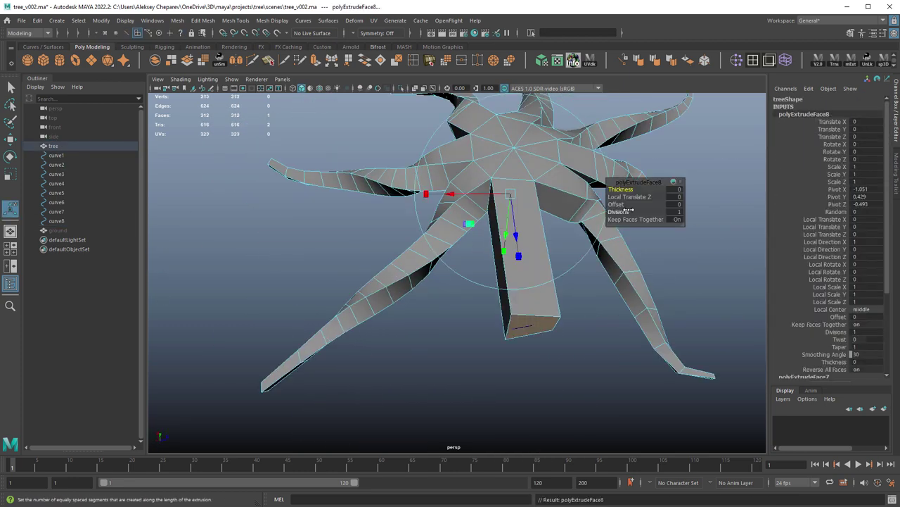
{"action": "left_click_drag", "start_coordinate": [624, 213], "coordinate": [640, 213]}
{"action": "left_click", "coordinate": [837, 339]}
Step: Examine the eight roots in wireframe and shaded display from several sides
{"action": "key", "text": "4"}
{"action": "right_click_drag", "start_coordinate": [493, 302], "coordinate": [569, 372], "text": "alt"}
{"action": "left_click", "coordinate": [542, 283]}
{"action": "left_click", "coordinate": [576, 367]}
{"action": "key", "text": "w"}
{"action": "mouse_move", "coordinate": [569, 372]}
{"action": "left_mouse_down", "text": "alt"}
{"action": "mouse_move", "coordinate": [585, 354]}
{"action": "mouse_move", "coordinate": [565, 390]}
{"action": "mouse_move", "coordinate": [660, 298]}
{"action": "left_mouse_up", "text": "alt"}
{"action": "middle_click_drag", "start_coordinate": [660, 298], "coordinate": [670, 307]}
{"action": "left_click_drag", "start_coordinate": [670, 307], "coordinate": [597, 323], "text": "alt"}
{"action": "key", "text": "5"}
{"action": "right_click_drag", "start_coordinate": [682, 327], "coordinate": [556, 292], "text": "alt"}
{"action": "left_click_drag", "start_coordinate": [538, 290], "coordinate": [491, 327], "text": "alt"}
Step: Preview the tree base with smoothed display, check the root shapes, and return it to unsmoothed display
{"action": "left_click", "coordinate": [489, 249]}
{"action": "left_click_drag", "start_coordinate": [563, 302], "coordinate": [542, 262], "text": "alt"}
{"action": "key", "text": "3"}
{"action": "left_click", "coordinate": [595, 281]}
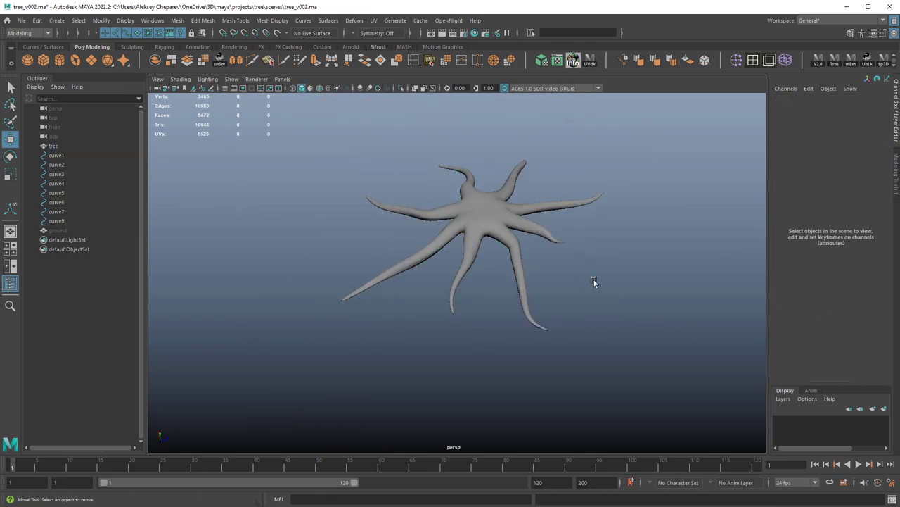
{"action": "left_click_drag", "start_coordinate": [595, 282], "coordinate": [475, 216], "text": "alt"}
{"action": "left_click", "coordinate": [501, 294]}
{"action": "key", "text": "1"}
Step: Unhide the ground mesh around the tree base
{"action": "right_click", "coordinate": [458, 226]}
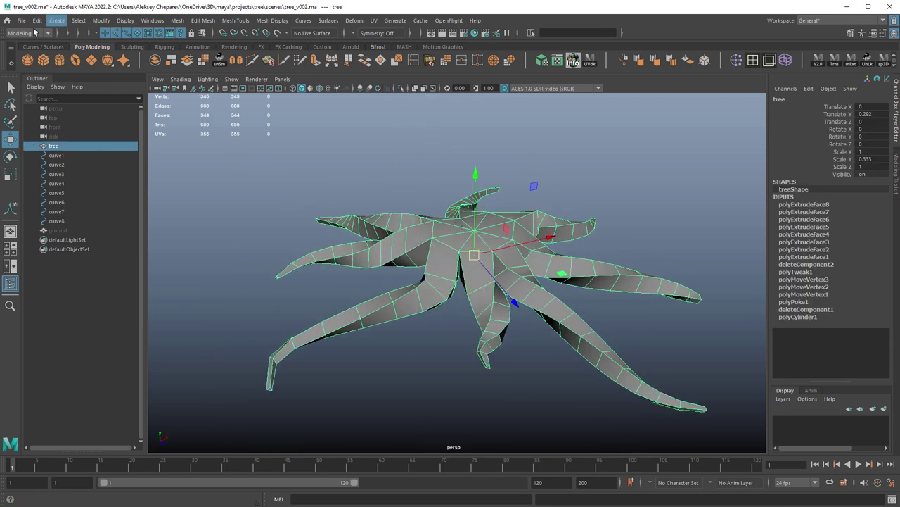
{"action": "left_click", "coordinate": [44, 47]}
{"action": "left_click", "coordinate": [60, 61]}
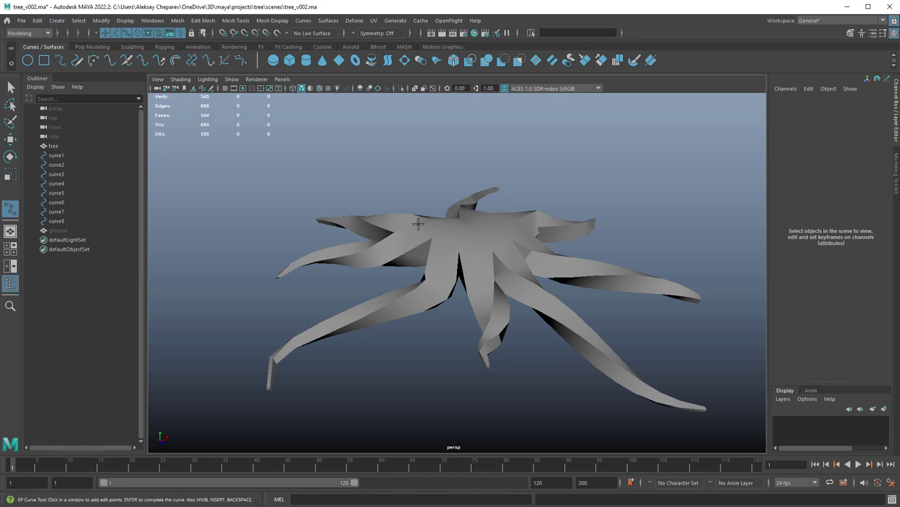
{"action": "key", "text": "ctrl+shift+h"}
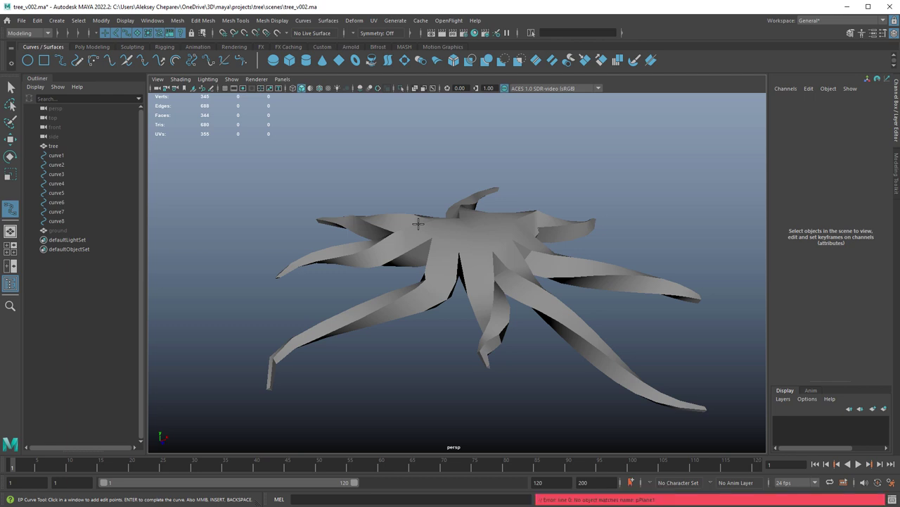
{"action": "key", "text": "w"}
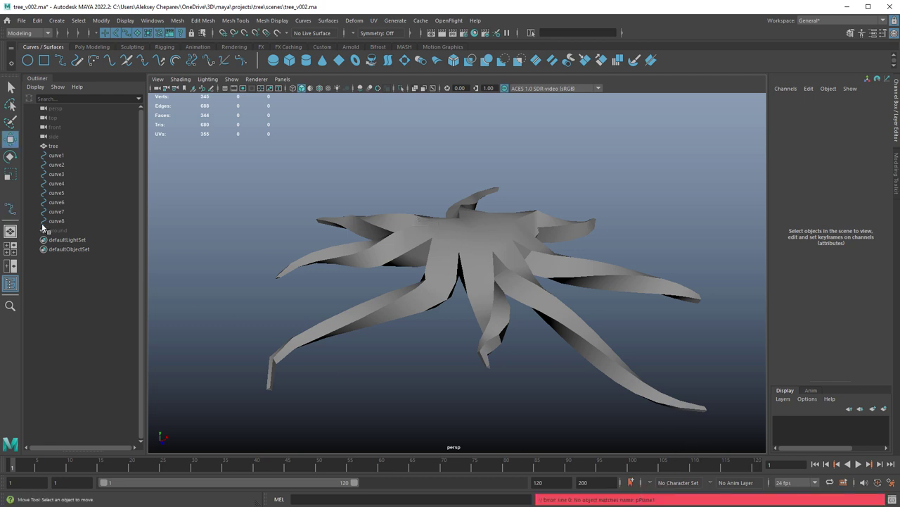
{"action": "left_click", "coordinate": [81, 231]}
{"action": "key", "text": "shift+h"}
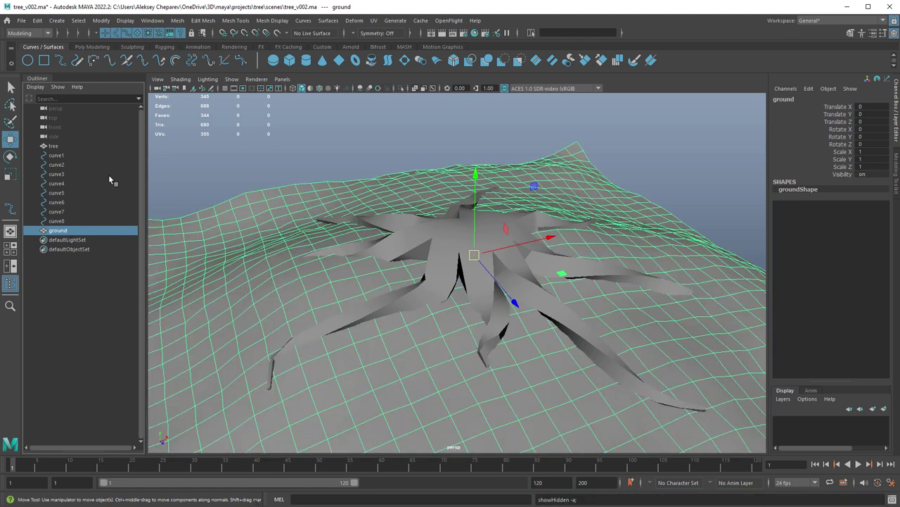
Step: Start an EP curve for the trunk at the centre vertex of the tree base's top, using wireframe display
{"action": "left_click", "coordinate": [568, 237]}
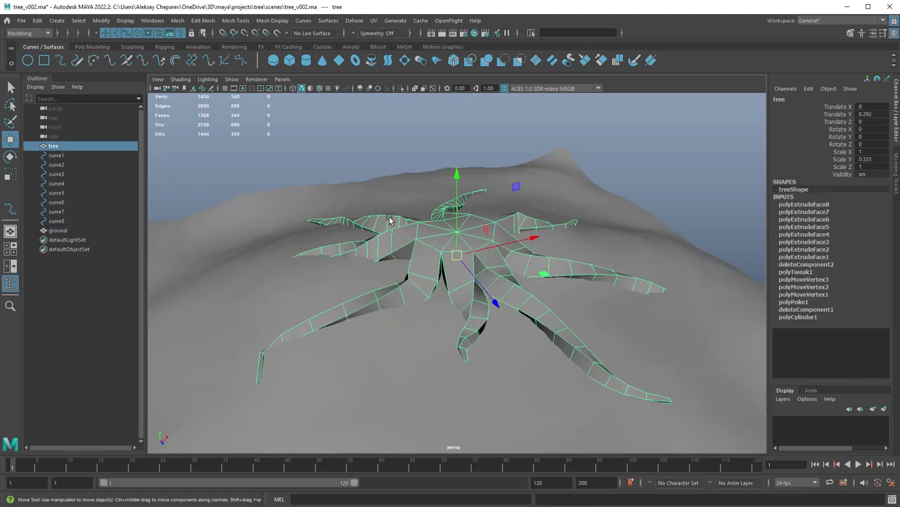
{"action": "right_click", "coordinate": [390, 220]}
{"action": "key", "text": "y"}
{"action": "key", "text": "w"}
{"action": "key", "text": "4"}
{"action": "mouse_move", "coordinate": [432, 218]}
{"action": "left_mouse_down", "text": "alt"}
{"action": "mouse_move", "coordinate": [486, 255]}
{"action": "mouse_move", "coordinate": [486, 271]}
{"action": "left_mouse_up", "text": "alt"}
{"action": "left_click", "coordinate": [61, 57]}
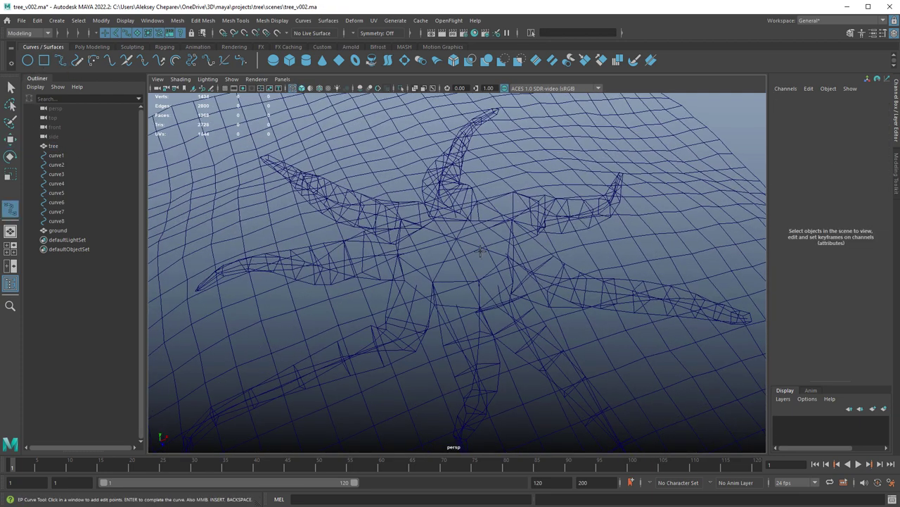
{"action": "left_click", "coordinate": [457, 239]}
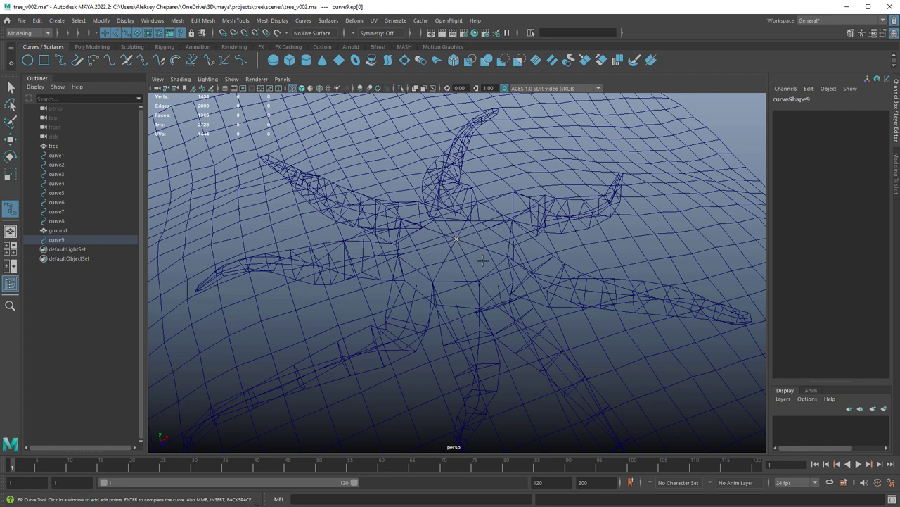
{"action": "left_click_drag", "start_coordinate": [479, 260], "coordinate": [503, 229], "text": "alt"}
{"action": "key", "text": "5"}
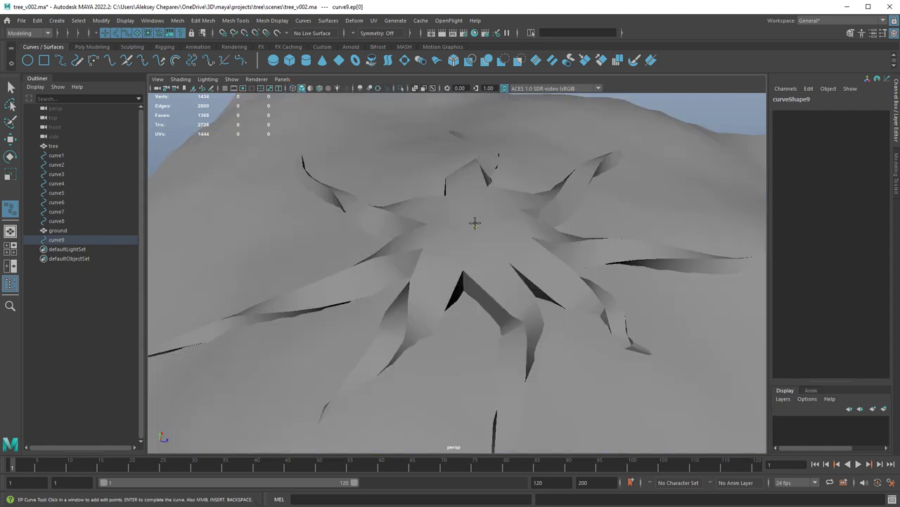
Step: Continue the trunk curve upward in the side view with gently offset points and complete it
{"action": "key", "text": "space"}
{"action": "key", "text": "space"}
{"action": "middle_click_drag", "start_coordinate": [464, 213], "coordinate": [461, 296], "text": "alt"}
{"action": "middle_click_drag", "start_coordinate": [457, 220], "coordinate": [459, 316], "text": "alt"}
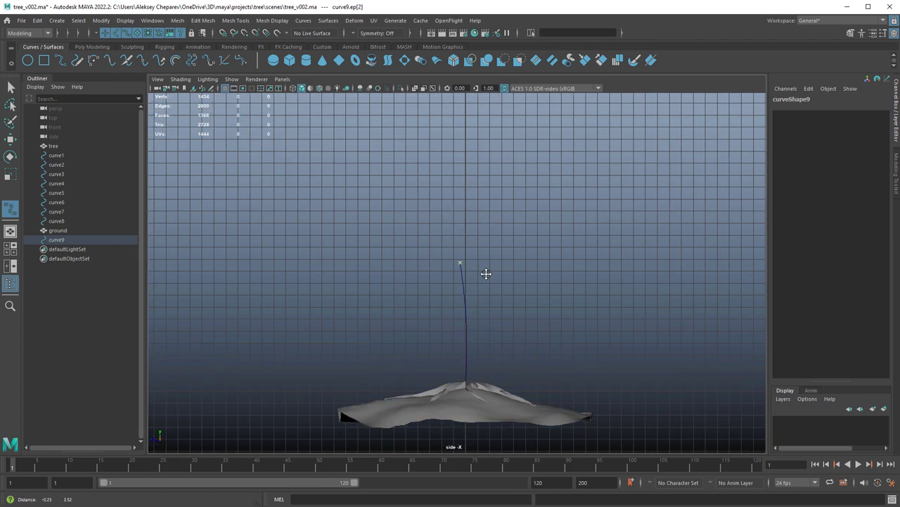
{"action": "left_click", "coordinate": [466, 237]}
{"action": "left_click", "coordinate": [457, 174]}
{"action": "key", "text": "Return"}
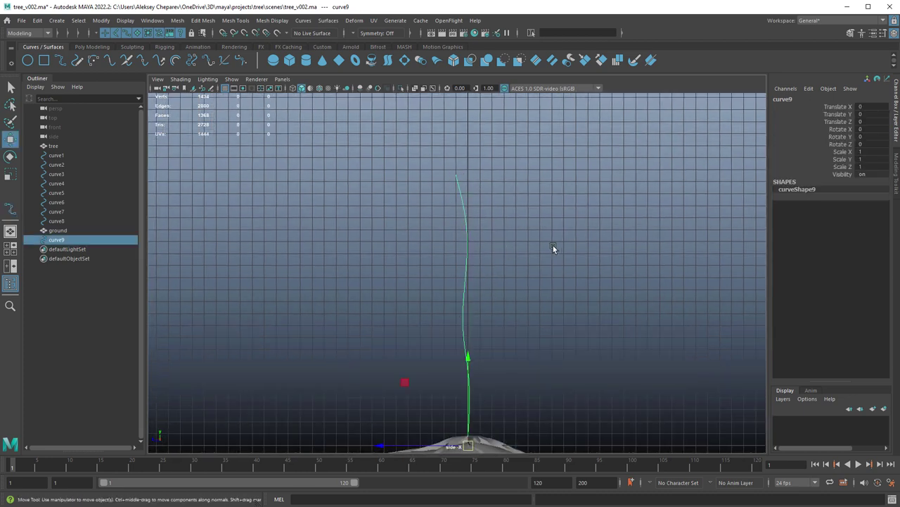
Step: Edit the trunk curve's control vertices in perspective, offsetting upper and middle ones sideways to add bends
{"action": "key", "text": "space"}
{"action": "key", "text": "space"}
{"action": "left_click_drag", "start_coordinate": [559, 249], "coordinate": [436, 238], "text": "alt"}
{"action": "scroll", "coordinate": [437, 239], "scroll_direction": "down", "scroll_amount": 10}
{"action": "left_click_drag", "start_coordinate": [427, 199], "coordinate": [605, 189], "text": "alt"}
{"action": "middle_click_drag", "start_coordinate": [502, 229], "coordinate": [502, 312], "text": "alt"}
{"action": "right_click_drag", "start_coordinate": [510, 221], "coordinate": [470, 221]}
{"action": "left_click_drag", "start_coordinate": [553, 295], "coordinate": [477, 218], "text": "alt"}
{"action": "left_click_drag", "start_coordinate": [412, 159], "coordinate": [447, 184]}
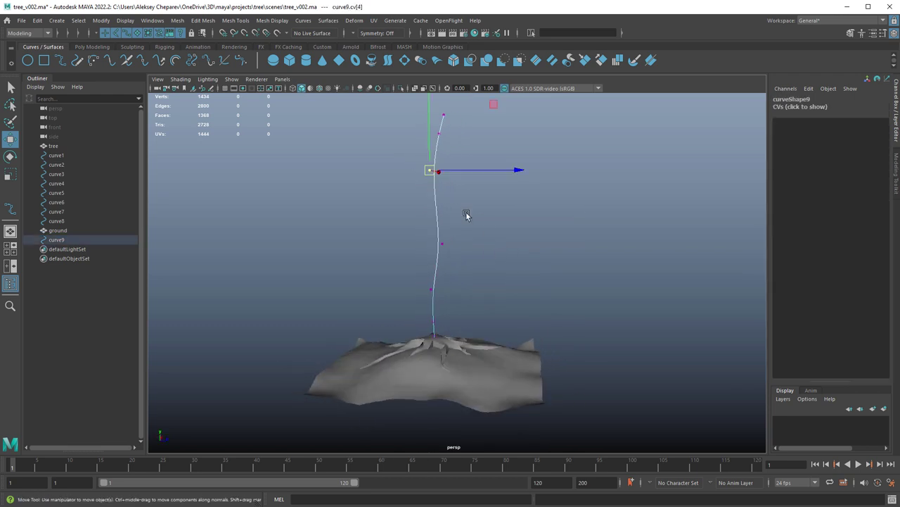
{"action": "middle_click_drag", "start_coordinate": [468, 216], "coordinate": [470, 231]}
{"action": "left_click_drag", "start_coordinate": [471, 243], "coordinate": [448, 295], "text": "alt"}
{"action": "middle_click_drag", "start_coordinate": [454, 302], "coordinate": [466, 305]}
Step: Shift further control vertices along the trunk curve sideways to refine its bends
{"action": "left_click_drag", "start_coordinate": [404, 214], "coordinate": [442, 246]}
{"action": "middle_click_drag", "start_coordinate": [447, 265], "coordinate": [443, 267]}
{"action": "left_click_drag", "start_coordinate": [405, 176], "coordinate": [453, 203]}
{"action": "middle_click_drag", "start_coordinate": [454, 203], "coordinate": [466, 206]}
{"action": "left_click_drag", "start_coordinate": [406, 110], "coordinate": [453, 159]}
{"action": "middle_click_drag", "start_coordinate": [455, 173], "coordinate": [437, 180]}
{"action": "left_click_drag", "start_coordinate": [382, 116], "coordinate": [417, 161]}
{"action": "middle_click_drag", "start_coordinate": [420, 167], "coordinate": [430, 172]}
Step: Offset the trunk curve's control vertices from another viewing angle so it bends in depth, and leave vertex editing
{"action": "left_click_drag", "start_coordinate": [412, 226], "coordinate": [533, 228], "text": "alt"}
{"action": "left_click", "coordinate": [430, 202]}
{"action": "left_click_drag", "start_coordinate": [461, 204], "coordinate": [462, 205]}
{"action": "middle_click_drag", "start_coordinate": [462, 205], "coordinate": [448, 209]}
{"action": "left_click_drag", "start_coordinate": [421, 271], "coordinate": [451, 297]}
{"action": "middle_click_drag", "start_coordinate": [453, 298], "coordinate": [465, 303]}
{"action": "left_click_drag", "start_coordinate": [485, 231], "coordinate": [609, 229], "text": "alt"}
{"action": "left_click_drag", "start_coordinate": [487, 106], "coordinate": [534, 135]}
{"action": "middle_click_drag", "start_coordinate": [534, 135], "coordinate": [526, 133]}
{"action": "left_click_drag", "start_coordinate": [598, 259], "coordinate": [518, 247], "text": "alt"}
{"action": "right_click_drag", "start_coordinate": [518, 246], "coordinate": [546, 237]}
Step: Delete four alternating spoke edges from the tree base's top so its triangles merge into four quads
{"action": "left_click_drag", "start_coordinate": [546, 237], "coordinate": [446, 272], "text": "alt"}
{"action": "right_click_drag", "start_coordinate": [446, 272], "coordinate": [429, 299], "text": "alt"}
{"action": "middle_click_drag", "start_coordinate": [429, 299], "coordinate": [517, 242], "text": "alt"}
{"action": "right_click_drag", "start_coordinate": [517, 243], "coordinate": [690, 354], "text": "alt"}
{"action": "left_click_drag", "start_coordinate": [690, 354], "coordinate": [651, 383], "text": "alt"}
{"action": "middle_click_drag", "start_coordinate": [651, 383], "coordinate": [514, 370], "text": "alt"}
{"action": "key", "text": "4"}
{"action": "left_click", "coordinate": [490, 304]}
{"action": "left_click_drag", "start_coordinate": [490, 304], "coordinate": [506, 267], "text": "alt"}
{"action": "key", "text": "q"}
{"action": "right_click_drag", "start_coordinate": [506, 269], "coordinate": [505, 246]}
{"action": "left_click_drag", "start_coordinate": [461, 261], "coordinate": [479, 282]}
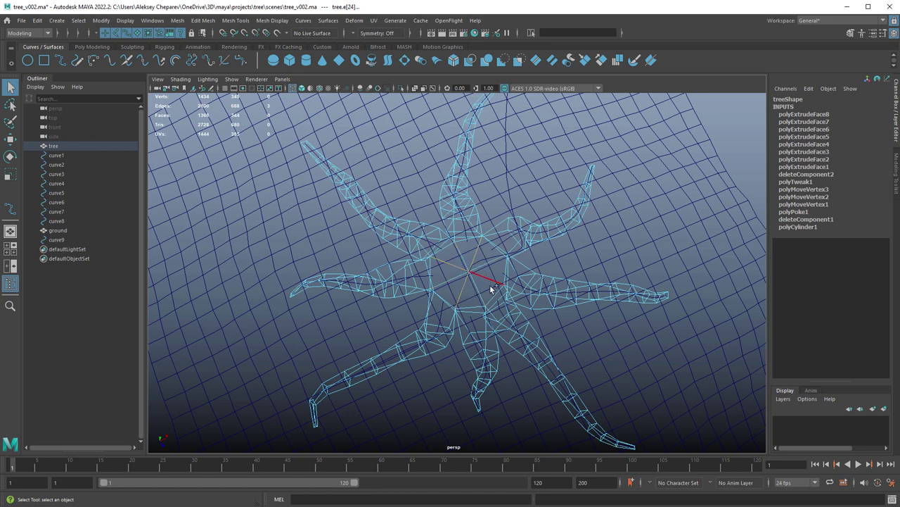
{"action": "key", "text": "Delete"}
{"action": "key", "text": "5"}
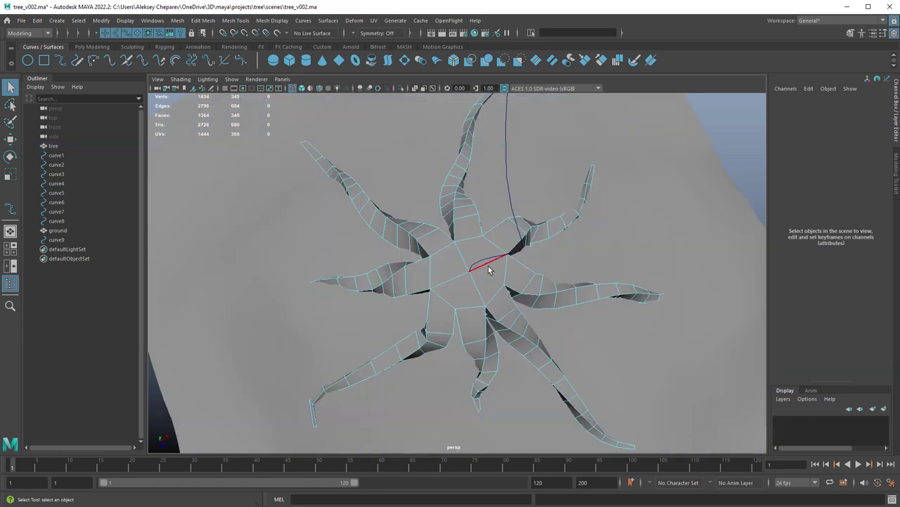
Step: Extrude the four top faces of the tree base along the trunk curve, curve9
{"action": "mouse_move", "coordinate": [488, 298]}
{"action": "left_mouse_down", "text": "alt"}
{"action": "mouse_move", "coordinate": [493, 247]}
{"action": "mouse_move", "coordinate": [536, 258]}
{"action": "mouse_move", "coordinate": [539, 272]}
{"action": "left_mouse_up", "text": "alt"}
{"action": "right_click_drag", "start_coordinate": [593, 168], "coordinate": [611, 158]}
{"action": "scroll", "coordinate": [539, 359], "scroll_direction": "up", "scroll_amount": 4}
{"action": "right_click_drag", "start_coordinate": [487, 325], "coordinate": [487, 350]}
{"action": "left_click", "coordinate": [476, 308]}
{"action": "left_click", "coordinate": [426, 344], "text": "shift"}
{"action": "left_click", "coordinate": [464, 375], "text": "shift"}
{"action": "left_click", "coordinate": [501, 330], "text": "shift"}
{"action": "right_click_drag", "start_coordinate": [619, 364], "coordinate": [361, 235], "text": "alt"}
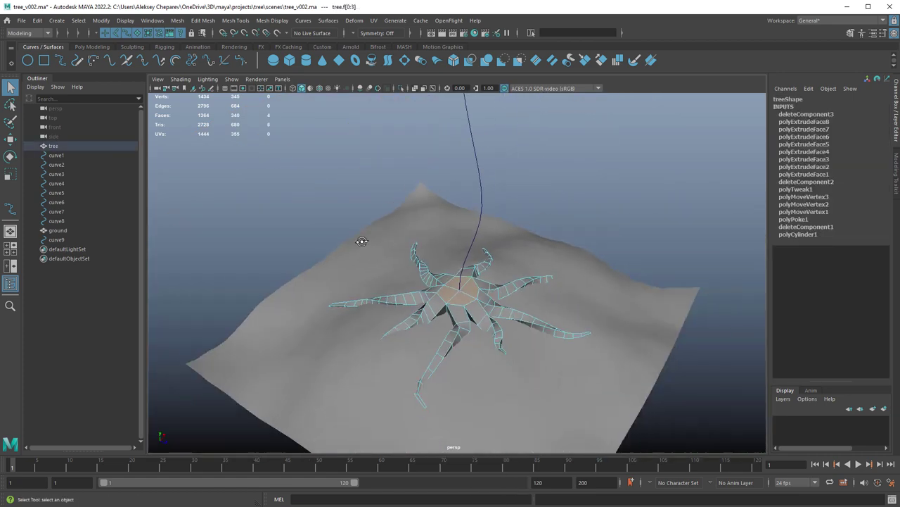
{"action": "left_click_drag", "start_coordinate": [361, 235], "coordinate": [370, 203], "text": "alt"}
{"action": "left_click", "coordinate": [480, 201], "text": "shift"}
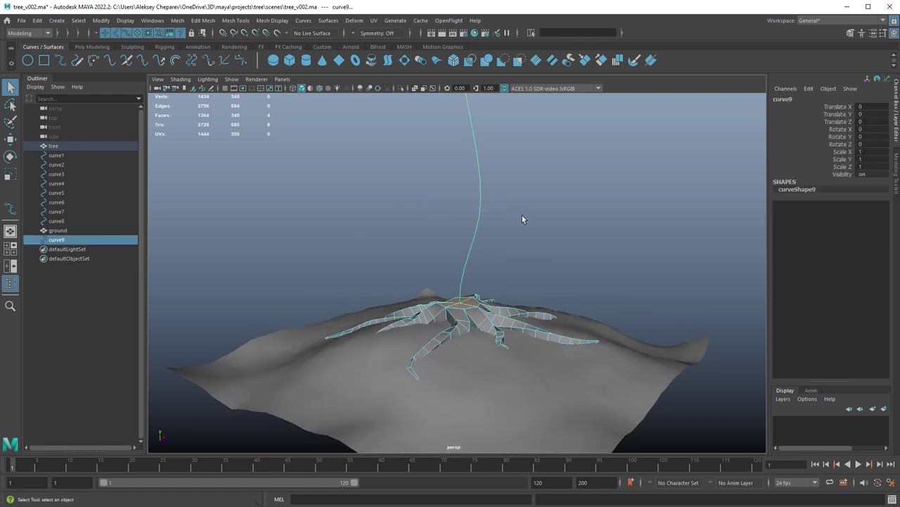
{"action": "left_click", "coordinate": [91, 47]}
{"action": "key", "text": "ctrl+e"}
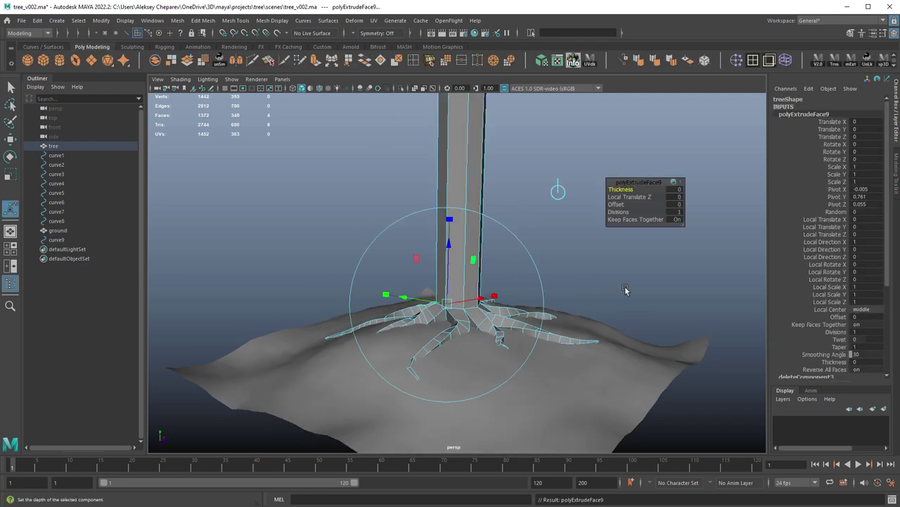
Step: Set the trunk extrusion to 25 divisions and its taper to 0.1
{"action": "right_click_drag", "start_coordinate": [643, 289], "coordinate": [575, 280], "text": "alt"}
{"action": "middle_click_drag", "start_coordinate": [574, 280], "coordinate": [542, 326], "text": "alt"}
{"action": "left_click_drag", "start_coordinate": [542, 326], "coordinate": [514, 317], "text": "alt"}
{"action": "right_click_drag", "start_coordinate": [514, 317], "coordinate": [486, 309], "text": "alt"}
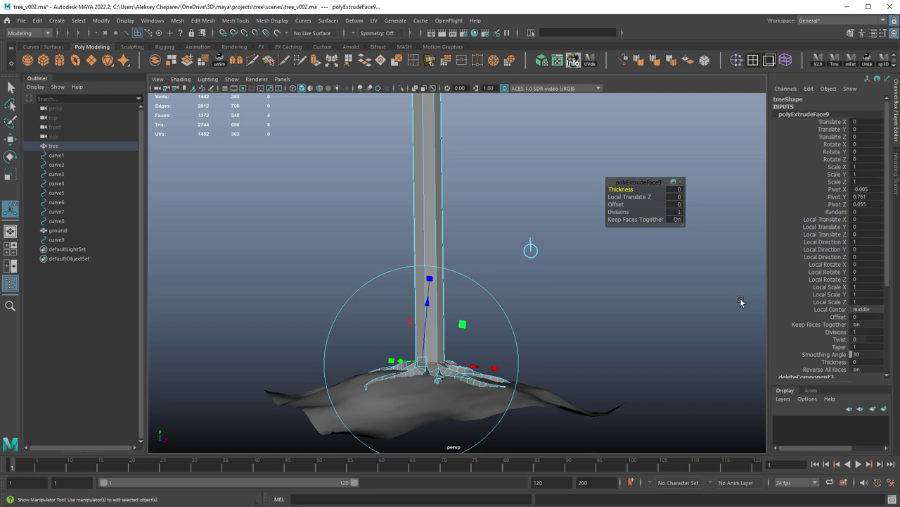
{"action": "left_click", "coordinate": [619, 213]}
{"action": "middle_click_drag", "start_coordinate": [466, 251], "coordinate": [768, 288]}
{"action": "left_click_drag", "start_coordinate": [633, 290], "coordinate": [534, 296], "text": "alt"}
{"action": "left_click", "coordinate": [839, 347]}
{"action": "middle_click_drag", "start_coordinate": [711, 345], "coordinate": [706, 341]}
Step: Set the trunk extrusion's twist to 360
{"action": "left_click", "coordinate": [840, 339]}
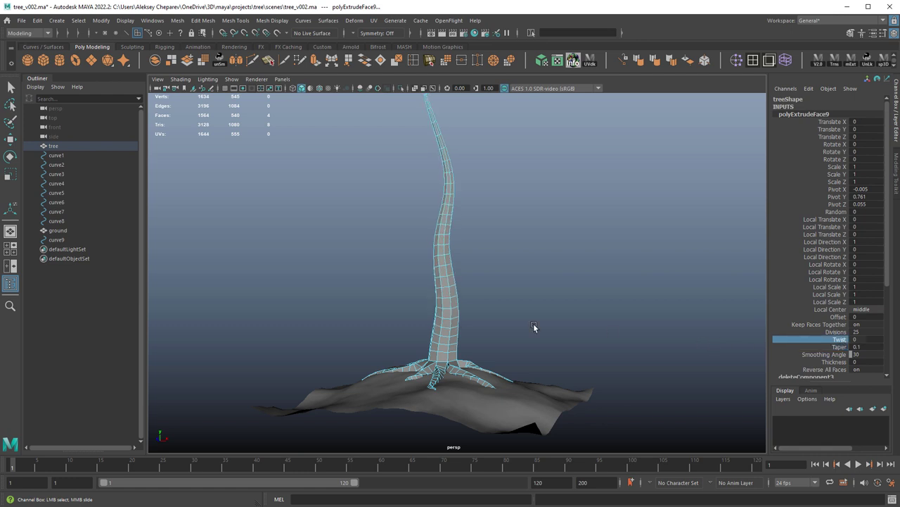
{"action": "middle_click_drag", "start_coordinate": [505, 322], "coordinate": [713, 351]}
{"action": "left_click_drag", "start_coordinate": [382, 250], "coordinate": [411, 253], "text": "alt"}
{"action": "left_click", "coordinate": [860, 340]}
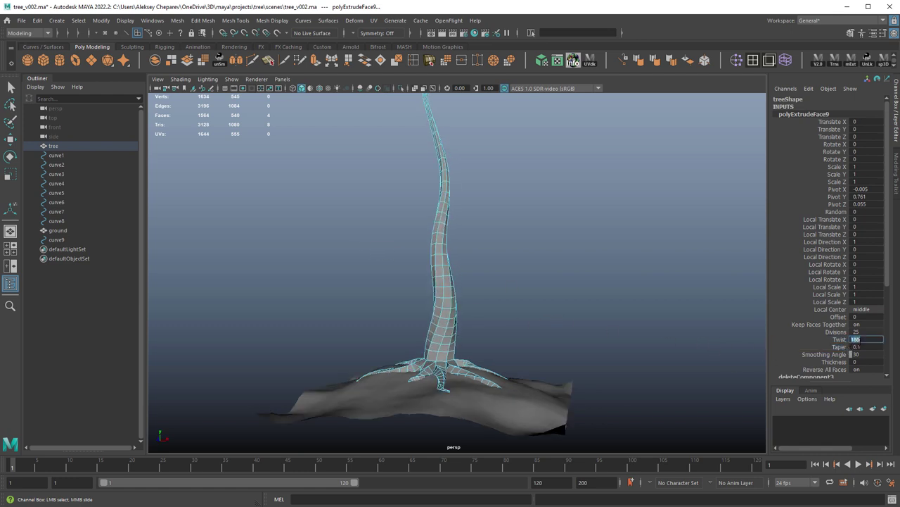
{"action": "type", "text": "360"}
{"action": "key", "text": "Return"}
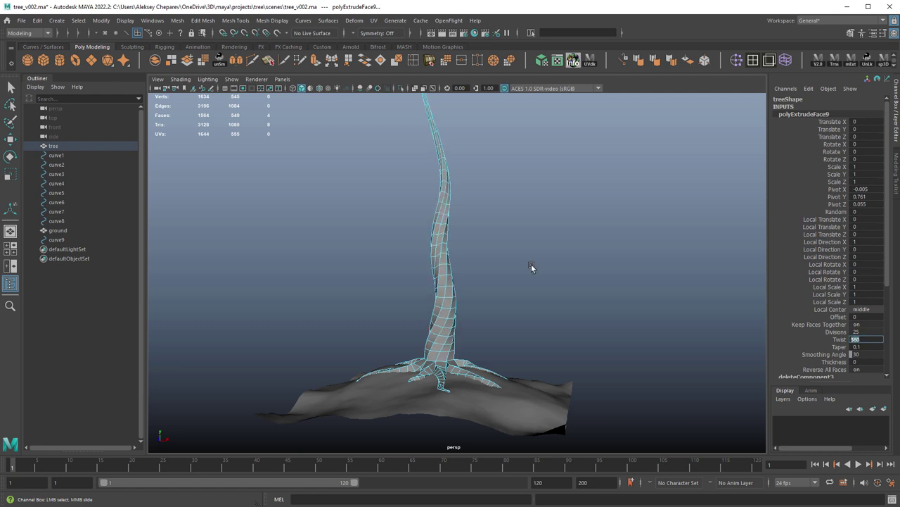
Step: Select the ring of edges where the trunk meets the roots and scale it up uniformly by about 1.04
{"action": "right_click_drag", "start_coordinate": [532, 267], "coordinate": [554, 250]}
{"action": "left_click", "coordinate": [554, 251]}
{"action": "left_click_drag", "start_coordinate": [553, 251], "coordinate": [444, 290], "text": "alt"}
{"action": "left_click", "coordinate": [444, 290]}
{"action": "middle_click_drag", "start_coordinate": [444, 290], "coordinate": [450, 204], "text": "alt"}
{"action": "right_click_drag", "start_coordinate": [450, 204], "coordinate": [584, 309], "text": "alt"}
{"action": "left_click_drag", "start_coordinate": [585, 310], "coordinate": [420, 291], "text": "alt"}
{"action": "middle_click_drag", "start_coordinate": [420, 291], "coordinate": [415, 337], "text": "alt"}
{"action": "key", "text": "w"}
{"action": "right_click_drag", "start_coordinate": [415, 338], "coordinate": [430, 258], "text": "alt"}
{"action": "left_click", "coordinate": [436, 253]}
{"action": "key", "text": "q"}
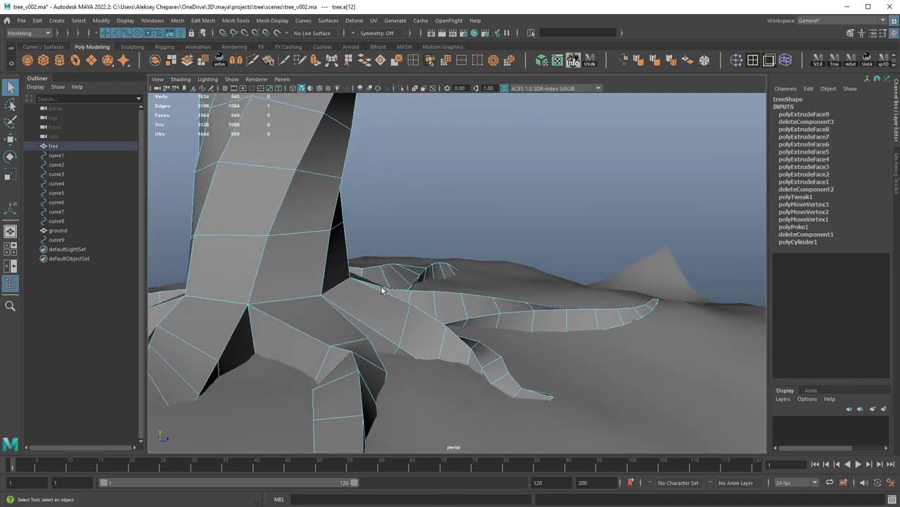
{"action": "left_click", "coordinate": [227, 301], "text": "shift"}
{"action": "left_click_drag", "start_coordinate": [271, 328], "coordinate": [455, 333], "text": "alt"}
{"action": "left_click", "coordinate": [431, 422], "text": "shift"}
{"action": "left_click", "coordinate": [489, 419]}
{"action": "key", "text": "f"}
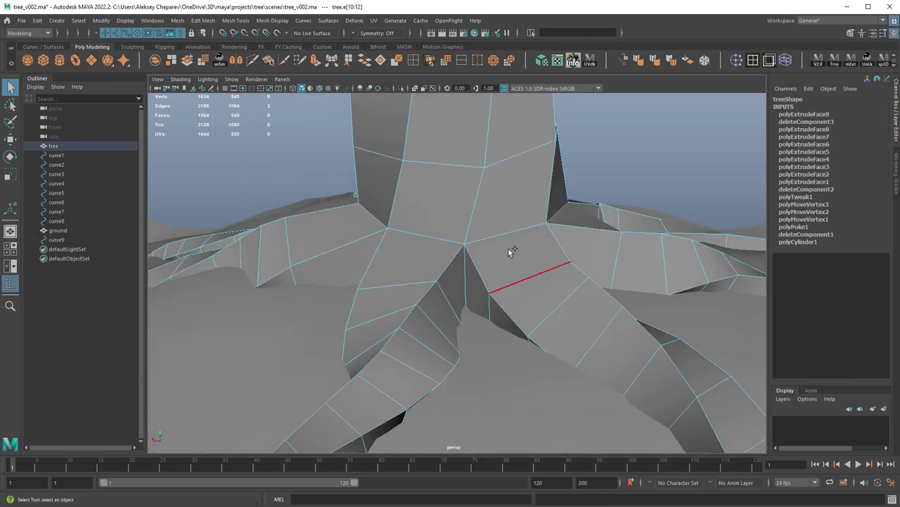
{"action": "left_click_drag", "start_coordinate": [432, 237], "coordinate": [557, 238], "text": "alt"}
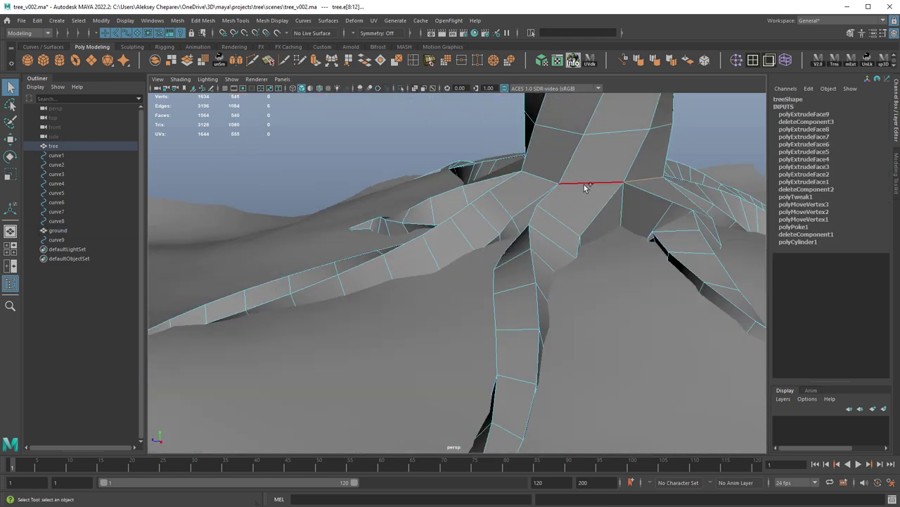
{"action": "left_click_drag", "start_coordinate": [554, 194], "coordinate": [566, 328], "text": "alt"}
{"action": "key", "text": "r"}
{"action": "key", "text": "w"}
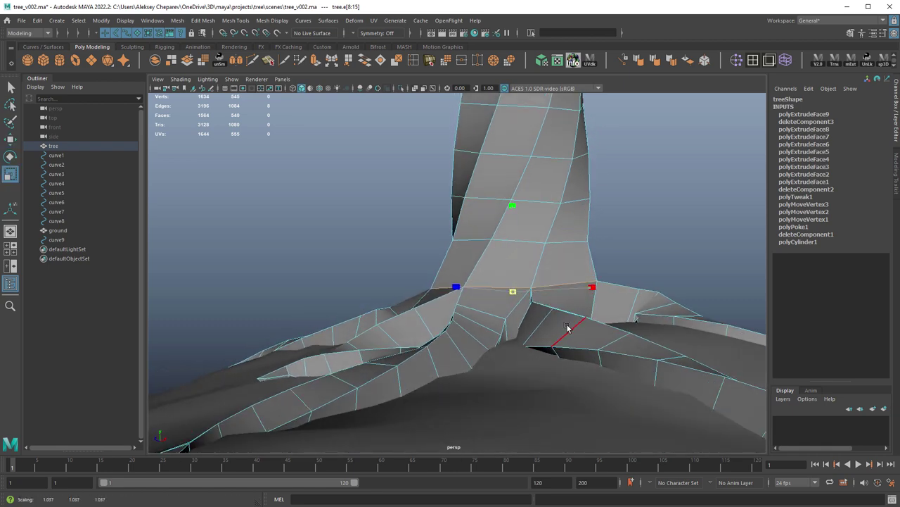
Step: Return to object mode, turn on the smooth preview and check the tree in wireframe and shaded display
{"action": "left_click_drag", "start_coordinate": [567, 275], "coordinate": [485, 269], "text": "alt"}
{"action": "key", "text": "F8"}
{"action": "key", "text": "3"}
{"action": "left_click", "coordinate": [515, 237]}
{"action": "left_click_drag", "start_coordinate": [515, 236], "coordinate": [514, 322], "text": "alt"}
{"action": "key", "text": "4"}
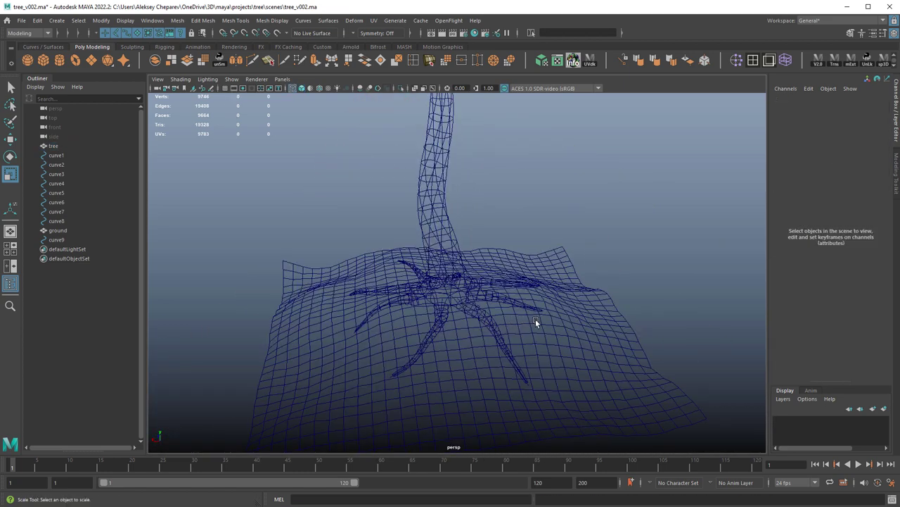
{"action": "key", "text": "5"}
Step: Enter vertex editing on the ground and soft-move vertices beside the tree base to fit the terrain to the roots
{"action": "left_click", "coordinate": [538, 319]}
{"action": "right_click_drag", "start_coordinate": [546, 323], "coordinate": [525, 324]}
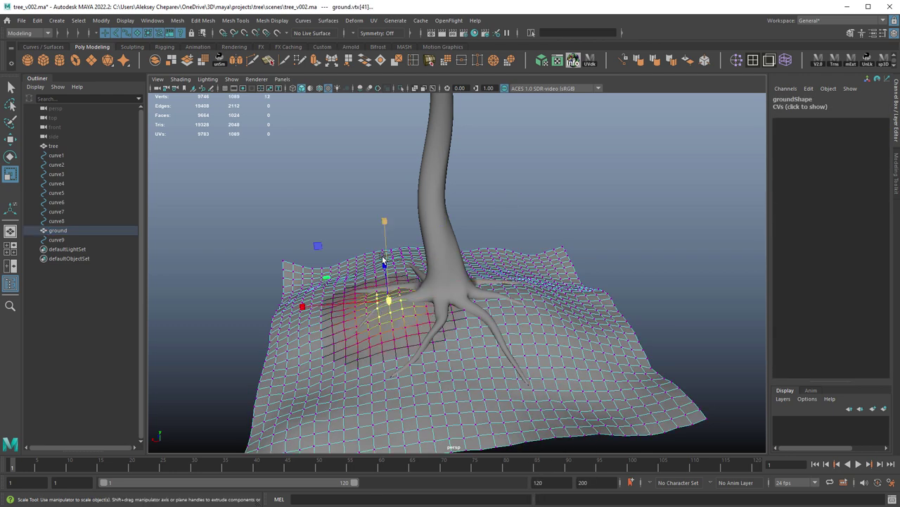
{"action": "key", "text": "w"}
{"action": "left_click_drag", "start_coordinate": [383, 260], "coordinate": [387, 270]}
{"action": "left_click_drag", "start_coordinate": [480, 313], "coordinate": [447, 368]}
{"action": "left_click", "coordinate": [508, 302]}
Step: Adjust the ground vertices under further roots from another side and change the soft selection's falloff radius
{"action": "left_click_drag", "start_coordinate": [471, 341], "coordinate": [441, 337]}
{"action": "middle_click_drag", "start_coordinate": [442, 337], "coordinate": [416, 352], "text": "alt"}
{"action": "left_click_drag", "start_coordinate": [526, 295], "coordinate": [536, 325]}
{"action": "middle_click_drag", "start_coordinate": [535, 338], "coordinate": [535, 325]}
{"action": "left_click_drag", "start_coordinate": [523, 309], "coordinate": [533, 337]}
{"action": "key", "text": "b"}
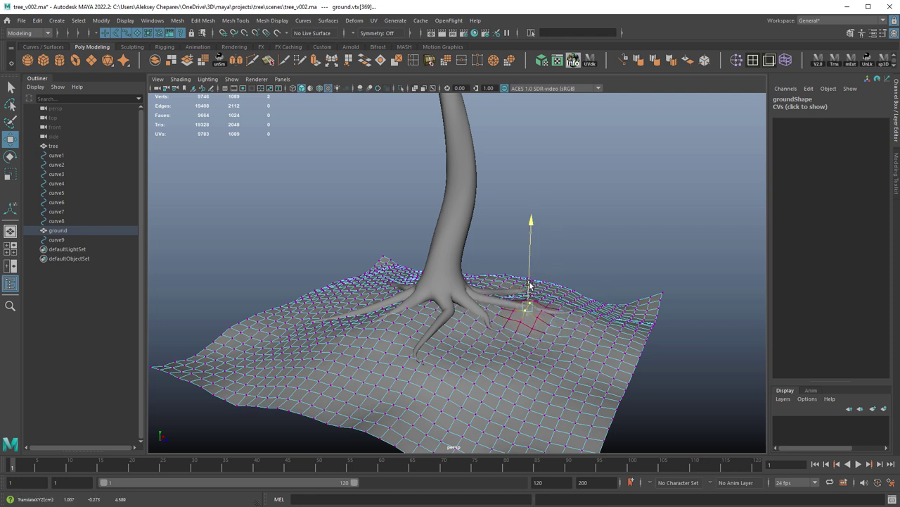
Step: Adjust the height of a small ground patch under one more root and leave vertex editing
{"action": "left_click_drag", "start_coordinate": [530, 285], "coordinate": [517, 325], "text": "alt"}
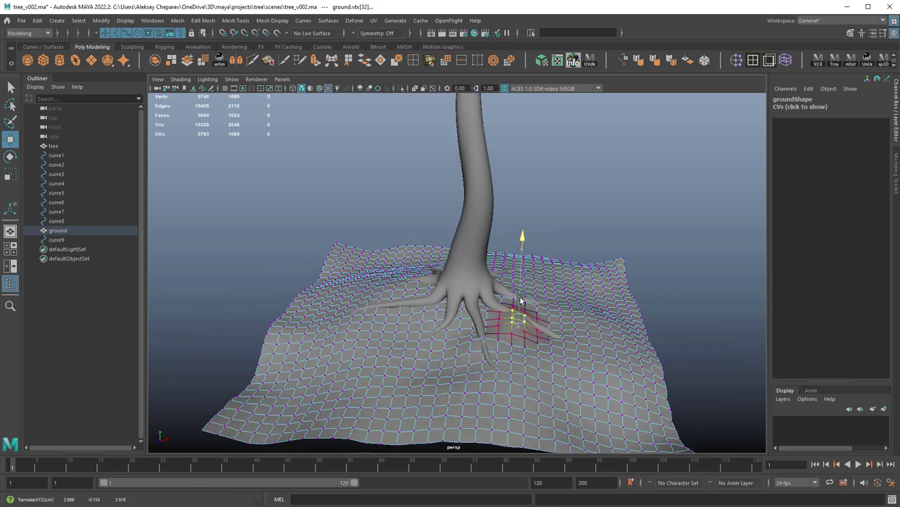
{"action": "left_click_drag", "start_coordinate": [531, 333], "coordinate": [500, 339], "text": "alt"}
{"action": "right_click_drag", "start_coordinate": [500, 340], "coordinate": [556, 284]}
{"action": "left_click", "coordinate": [586, 235]}
Step: Switch to wireframe display, isolate the trunk curve curve9 in the selection and enter its control vertex editing
{"action": "left_click_drag", "start_coordinate": [631, 291], "coordinate": [475, 290], "text": "alt"}
{"action": "left_click", "coordinate": [475, 290]}
{"action": "key", "text": "4"}
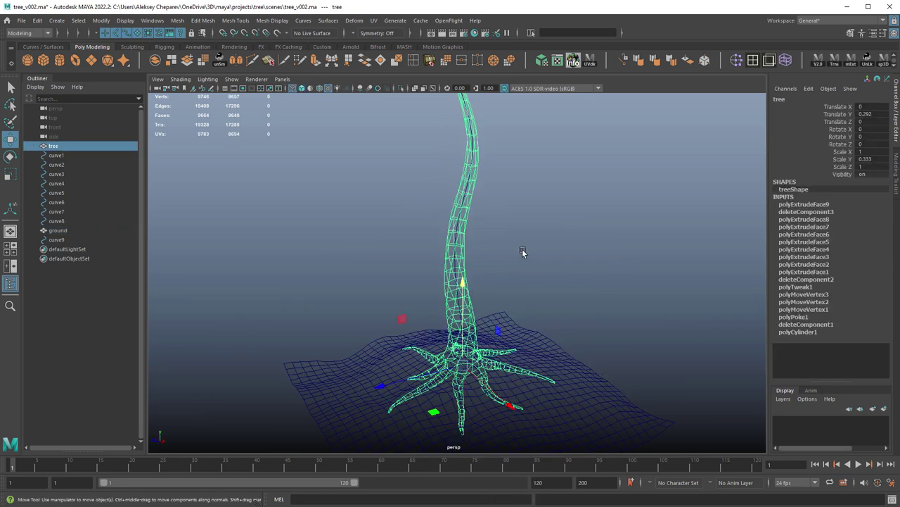
{"action": "right_click_drag", "start_coordinate": [523, 251], "coordinate": [465, 243]}
{"action": "left_click_drag", "start_coordinate": [441, 206], "coordinate": [470, 243]}
{"action": "right_click_drag", "start_coordinate": [457, 244], "coordinate": [485, 220]}
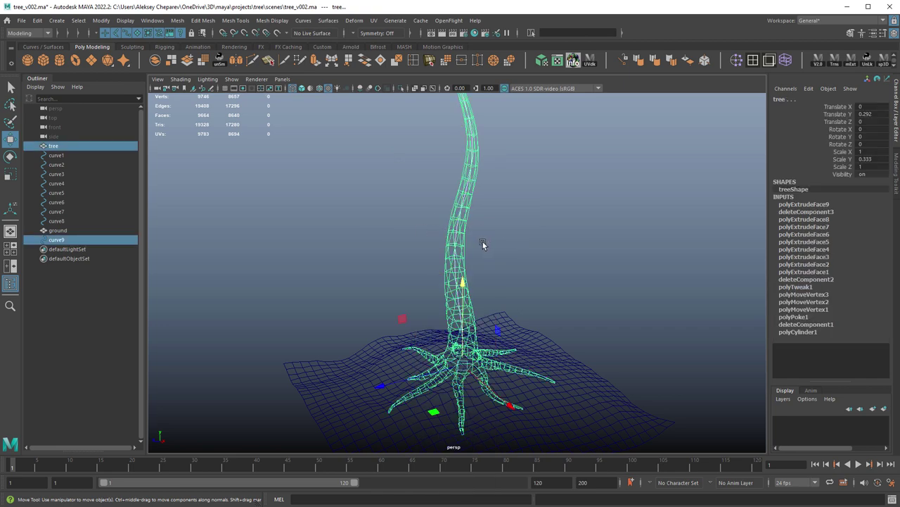
{"action": "left_click", "coordinate": [469, 206], "text": "shift"}
{"action": "left_click_drag", "start_coordinate": [499, 241], "coordinate": [544, 242], "text": "alt"}
{"action": "right_click_drag", "start_coordinate": [545, 242], "coordinate": [506, 244]}
{"action": "left_click_drag", "start_coordinate": [507, 243], "coordinate": [471, 241], "text": "alt"}
Step: Shift individual control vertices along curve9 sideways to reshape the trunk's bends, and leave control vertex editing
{"action": "left_click_drag", "start_coordinate": [424, 218], "coordinate": [454, 236]}
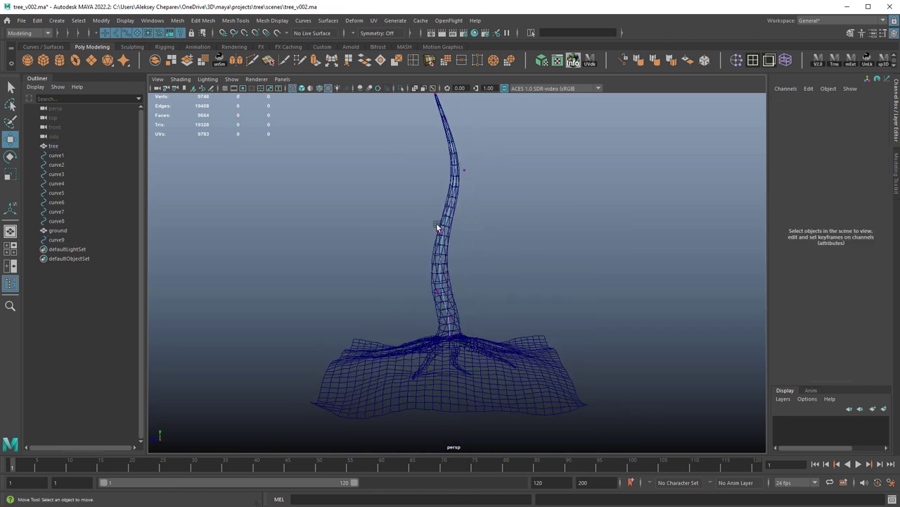
{"action": "left_click", "coordinate": [453, 236]}
{"action": "middle_click_drag", "start_coordinate": [482, 274], "coordinate": [500, 277]}
{"action": "left_click_drag", "start_coordinate": [422, 277], "coordinate": [456, 302]}
{"action": "middle_click_drag", "start_coordinate": [471, 307], "coordinate": [465, 305]}
{"action": "left_click_drag", "start_coordinate": [444, 159], "coordinate": [482, 188]}
{"action": "middle_click_drag", "start_coordinate": [488, 202], "coordinate": [472, 206]}
{"action": "middle_click_drag", "start_coordinate": [484, 214], "coordinate": [477, 245], "text": "alt"}
{"action": "left_click", "coordinate": [464, 279]}
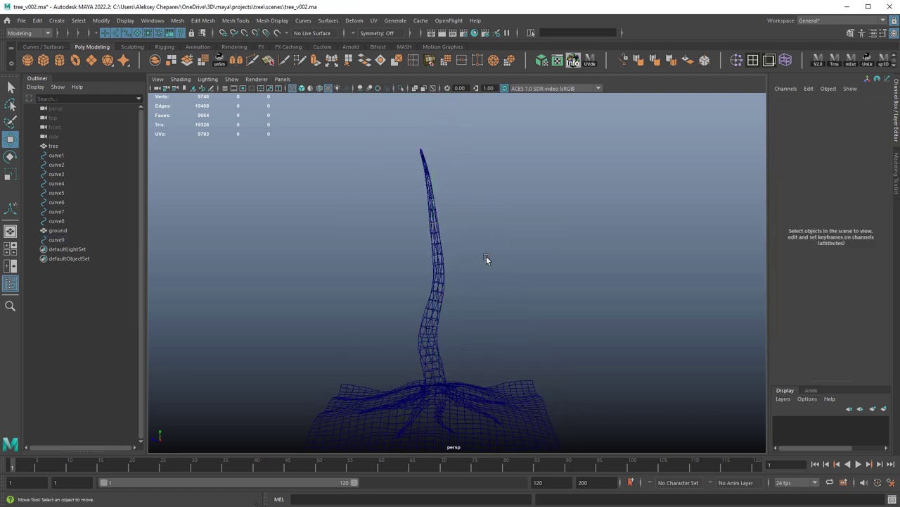
{"action": "mouse_move", "coordinate": [464, 279]}
{"action": "left_mouse_down", "text": "alt"}
{"action": "mouse_move", "coordinate": [559, 277]}
{"action": "mouse_move", "coordinate": [587, 298]}
{"action": "mouse_move", "coordinate": [556, 307]}
{"action": "mouse_move", "coordinate": [441, 274]}
{"action": "mouse_move", "coordinate": [488, 267]}
{"action": "left_mouse_up", "text": "alt"}
Step: Duplicate the tree in shaded display and move the copy to about 22.76 along X
{"action": "key", "text": "5"}
{"action": "left_click", "coordinate": [485, 269]}
{"action": "middle_click_drag", "start_coordinate": [510, 274], "coordinate": [364, 227], "text": "alt"}
{"action": "key", "text": "ctrl+d"}
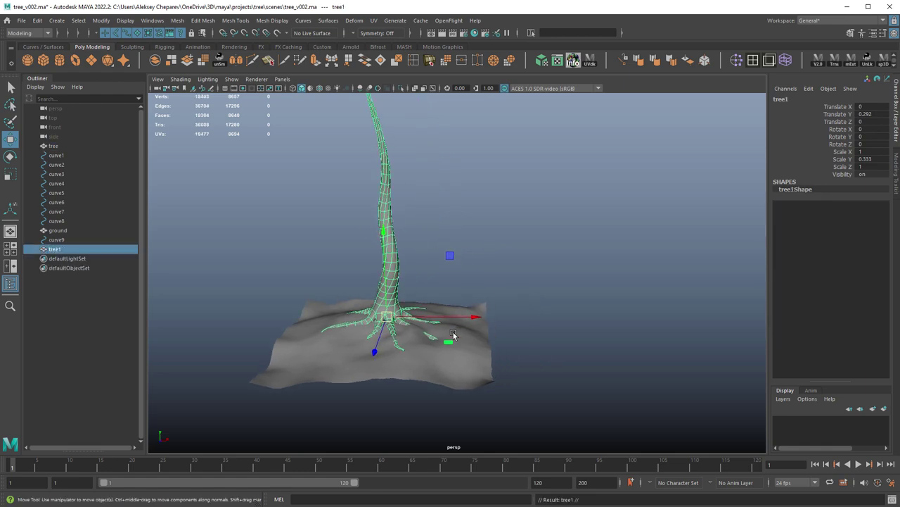
{"action": "left_click_drag", "start_coordinate": [422, 320], "coordinate": [652, 320]}
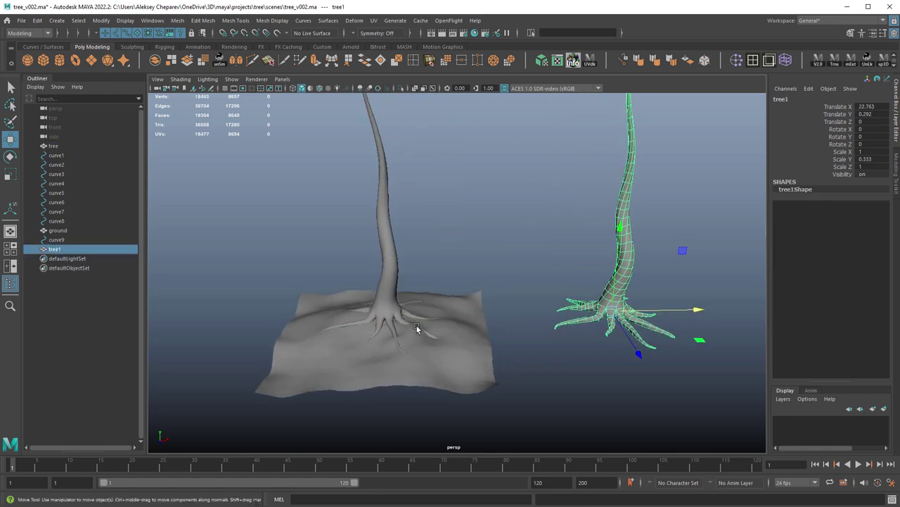
Step: Soft-select ground vertices near the original tree's roots with a falloff radius of about 3, and adjust their height
{"action": "left_click", "coordinate": [351, 309]}
{"action": "right_click_drag", "start_coordinate": [352, 309], "coordinate": [454, 354], "text": "alt"}
{"action": "left_click_drag", "start_coordinate": [460, 368], "coordinate": [481, 387]}
{"action": "left_click_drag", "start_coordinate": [424, 341], "coordinate": [521, 327], "text": "alt"}
{"action": "left_click_drag", "start_coordinate": [314, 363], "coordinate": [341, 385]}
{"action": "key", "text": "b"}
{"action": "left_click_drag", "start_coordinate": [331, 376], "coordinate": [363, 376]}
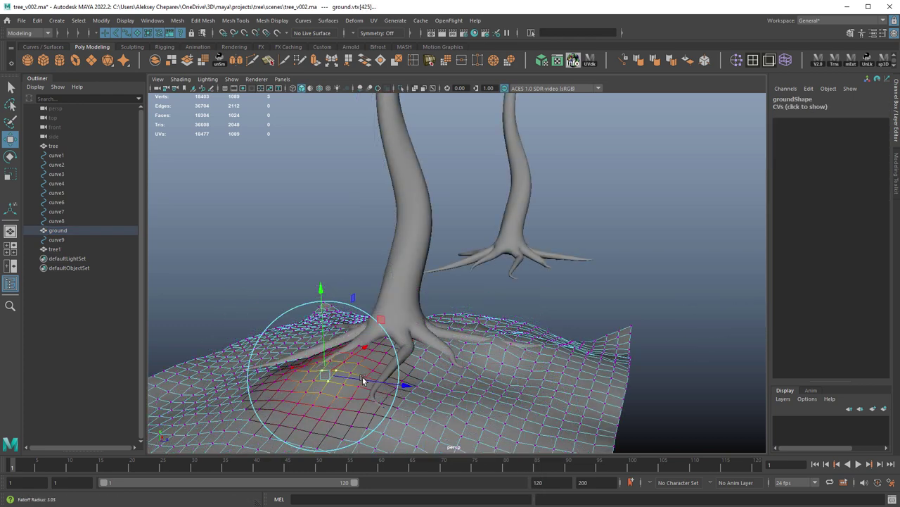
{"action": "left_click_drag", "start_coordinate": [322, 333], "coordinate": [314, 368]}
{"action": "middle_click_drag", "start_coordinate": [314, 367], "coordinate": [314, 358]}
Step: Reshape the ground around the roots on the tree's other sides and leave vertex editing
{"action": "left_click_drag", "start_coordinate": [392, 368], "coordinate": [517, 360], "text": "alt"}
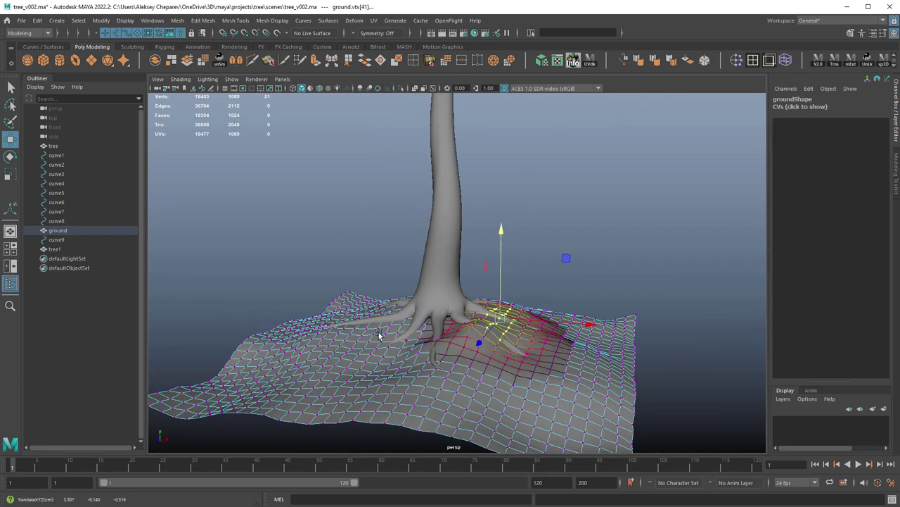
{"action": "left_click_drag", "start_coordinate": [378, 334], "coordinate": [449, 391]}
{"action": "left_click_drag", "start_coordinate": [502, 333], "coordinate": [532, 374]}
{"action": "middle_click_drag", "start_coordinate": [532, 374], "coordinate": [532, 368]}
{"action": "left_click_drag", "start_coordinate": [325, 288], "coordinate": [394, 233], "text": "alt"}
{"action": "left_click", "coordinate": [437, 234]}
{"action": "right_click", "coordinate": [438, 234]}
Step: Switch to wireframe, open curve9 for control vertex editing and shift a control vertex on the trunk sideways
{"action": "key", "text": "4"}
{"action": "left_click", "coordinate": [423, 231]}
{"action": "right_click_drag", "start_coordinate": [467, 244], "coordinate": [497, 253], "text": "alt"}
{"action": "left_click", "coordinate": [332, 181]}
{"action": "left_click_drag", "start_coordinate": [496, 253], "coordinate": [521, 225], "text": "alt"}
{"action": "right_click_drag", "start_coordinate": [423, 260], "coordinate": [380, 261]}
{"action": "left_click_drag", "start_coordinate": [426, 251], "coordinate": [474, 296]}
{"action": "middle_click_drag", "start_coordinate": [473, 297], "coordinate": [423, 309]}
{"action": "left_click", "coordinate": [441, 261]}
Step: Shift two more groups of curve9's control vertices in opposite directions to change the trunk's bends
{"action": "middle_click_drag", "start_coordinate": [471, 271], "coordinate": [446, 356], "text": "alt"}
{"action": "left_click_drag", "start_coordinate": [348, 247], "coordinate": [405, 292]}
{"action": "middle_click_drag", "start_coordinate": [404, 292], "coordinate": [425, 290]}
{"action": "middle_click_drag", "start_coordinate": [409, 252], "coordinate": [434, 302], "text": "alt"}
{"action": "left_click_drag", "start_coordinate": [406, 192], "coordinate": [458, 260]}
{"action": "middle_click_drag", "start_coordinate": [458, 259], "coordinate": [440, 260]}
Step: Offset curve9's upper control vertices from another viewing angle to change the trunk's bend in depth
{"action": "left_click_drag", "start_coordinate": [403, 268], "coordinate": [501, 232], "text": "alt"}
{"action": "middle_click_drag", "start_coordinate": [506, 168], "coordinate": [498, 260], "text": "alt"}
{"action": "left_click_drag", "start_coordinate": [453, 185], "coordinate": [509, 244]}
{"action": "middle_click_drag", "start_coordinate": [514, 254], "coordinate": [499, 260]}
{"action": "left_click_drag", "start_coordinate": [414, 116], "coordinate": [532, 192]}
{"action": "middle_click_drag", "start_coordinate": [531, 197], "coordinate": [490, 189]}
Step: Fine-tune the position of curve9's control vertices 2 to 6 together and return to object mode
{"action": "left_click_drag", "start_coordinate": [518, 280], "coordinate": [491, 224], "text": "alt"}
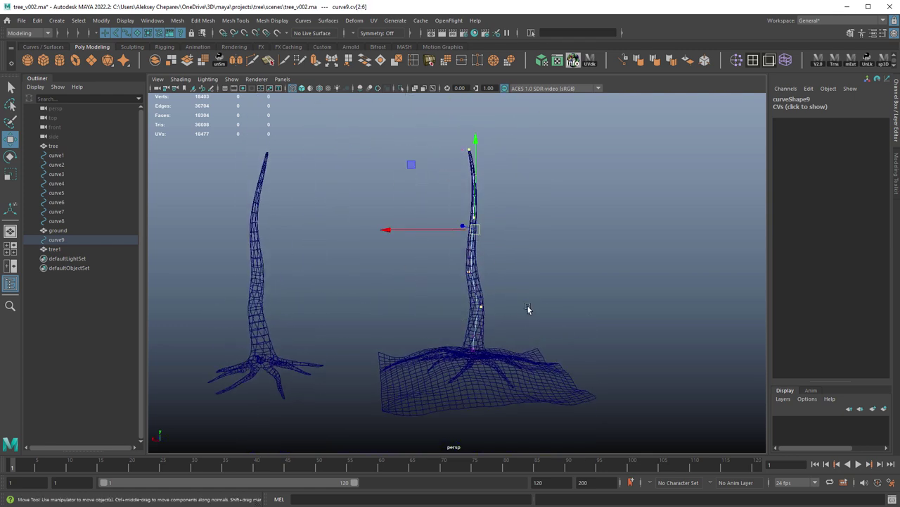
{"action": "middle_click_drag", "start_coordinate": [522, 309], "coordinate": [518, 307]}
{"action": "key", "text": "w"}
{"action": "middle_click_drag", "start_coordinate": [518, 282], "coordinate": [515, 306]}
{"action": "right_click_drag", "start_coordinate": [517, 278], "coordinate": [545, 267]}
Step: Duplicate the reshaped original tree and move the copy to about 35.15 along X
{"action": "left_click_drag", "start_coordinate": [528, 276], "coordinate": [426, 252], "text": "alt"}
{"action": "left_click", "coordinate": [530, 273]}
{"action": "left_click_drag", "start_coordinate": [530, 273], "coordinate": [456, 237], "text": "alt"}
{"action": "left_click", "coordinate": [454, 240]}
{"action": "scroll", "coordinate": [408, 217], "scroll_direction": "down", "scroll_amount": 3}
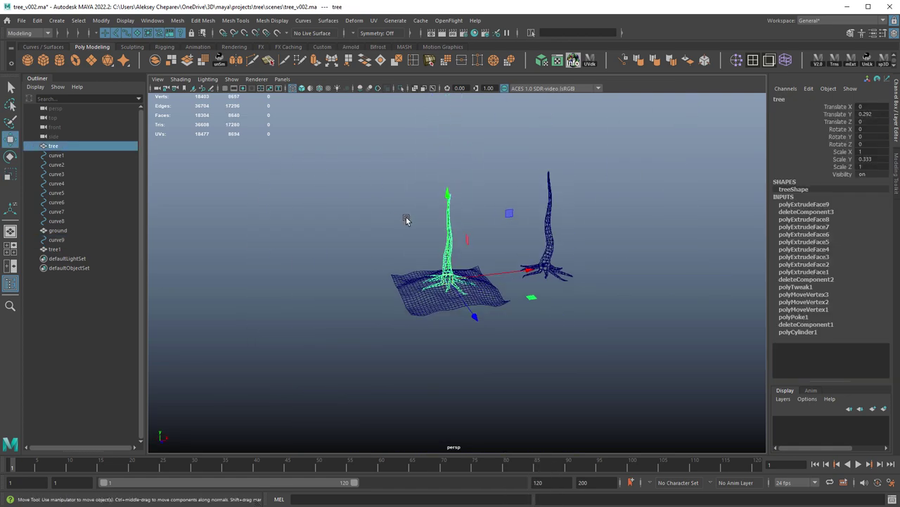
{"action": "left_click_drag", "start_coordinate": [408, 217], "coordinate": [374, 233], "text": "alt"}
{"action": "key", "text": "ctrl+d"}
{"action": "left_click_drag", "start_coordinate": [382, 297], "coordinate": [491, 304], "text": "alt"}
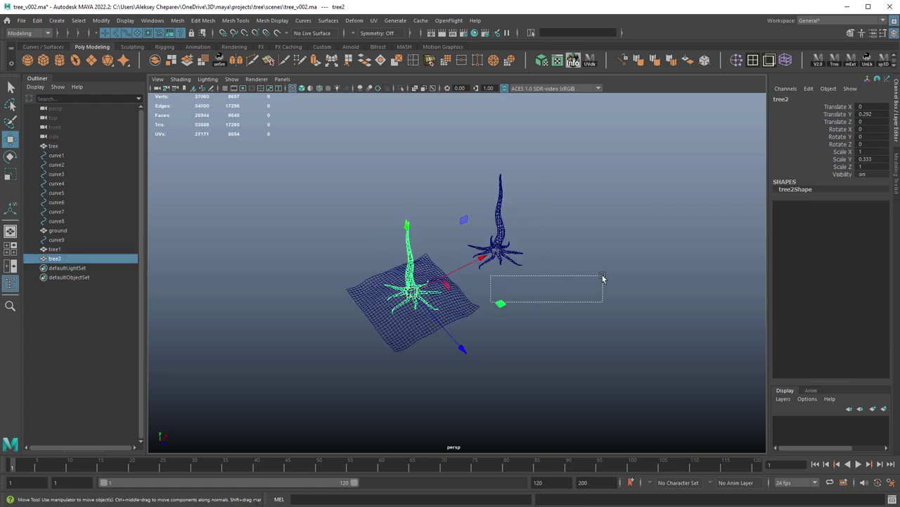
{"action": "left_click_drag", "start_coordinate": [602, 278], "coordinate": [602, 277]}
{"action": "left_click_drag", "start_coordinate": [465, 270], "coordinate": [636, 194]}
Step: Rotate the second tree copy around its vertical axis and deselect it
{"action": "key", "text": "e"}
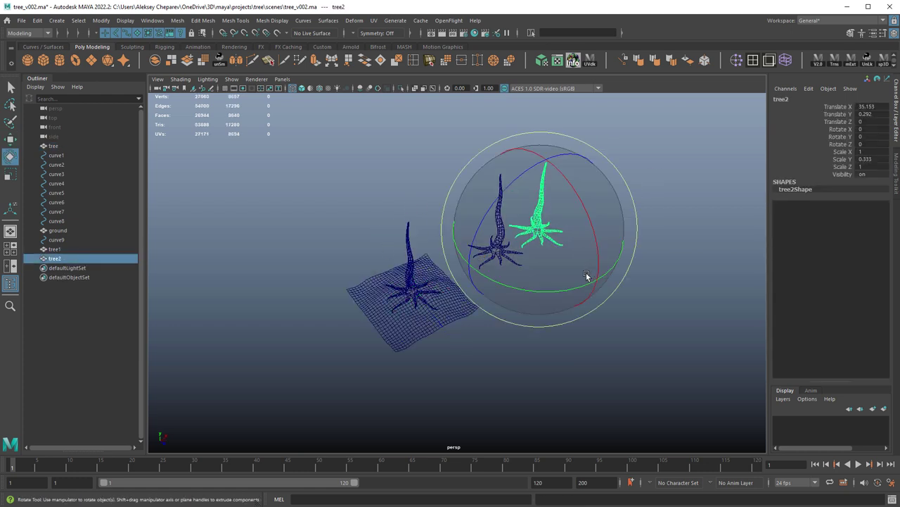
{"action": "left_click_drag", "start_coordinate": [584, 280], "coordinate": [418, 237]}
{"action": "key", "text": "w"}
{"action": "left_click", "coordinate": [644, 308]}
Step: Compare the three tree variants from several angles in shaded display, with the original tree selected
{"action": "left_click_drag", "start_coordinate": [640, 307], "coordinate": [541, 266], "text": "alt"}
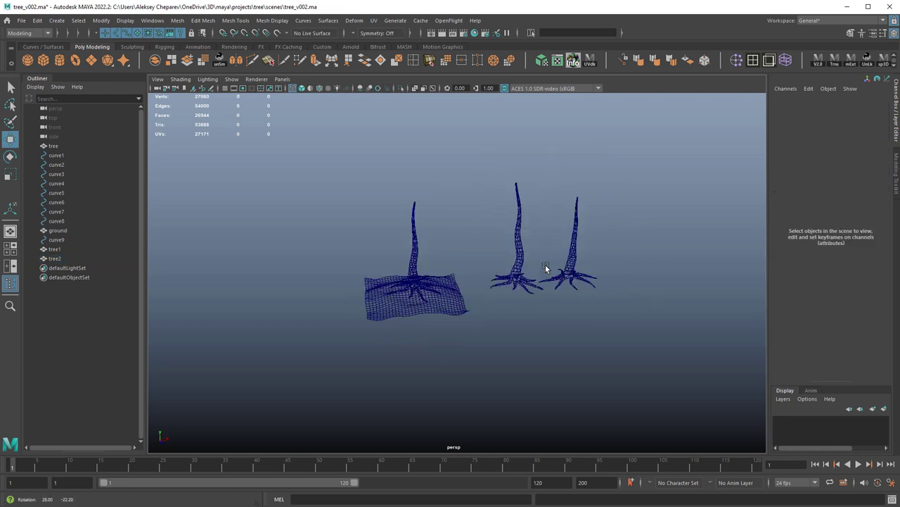
{"action": "right_click_drag", "start_coordinate": [541, 265], "coordinate": [706, 336], "text": "alt"}
{"action": "key", "text": "5"}
{"action": "mouse_move", "coordinate": [661, 309]}
{"action": "left_mouse_down", "text": "alt"}
{"action": "mouse_move", "coordinate": [498, 269]}
{"action": "mouse_move", "coordinate": [446, 278]}
{"action": "mouse_move", "coordinate": [468, 275]}
{"action": "mouse_move", "coordinate": [430, 334]}
{"action": "mouse_move", "coordinate": [428, 267]}
{"action": "left_mouse_up", "text": "alt"}
{"action": "right_click_drag", "start_coordinate": [428, 268], "coordinate": [517, 261], "text": "alt"}
{"action": "left_click_drag", "start_coordinate": [517, 261], "coordinate": [410, 265], "text": "alt"}
{"action": "right_click_drag", "start_coordinate": [411, 265], "coordinate": [443, 259], "text": "alt"}
{"action": "right_click_drag", "start_coordinate": [571, 246], "coordinate": [435, 220], "text": "alt"}
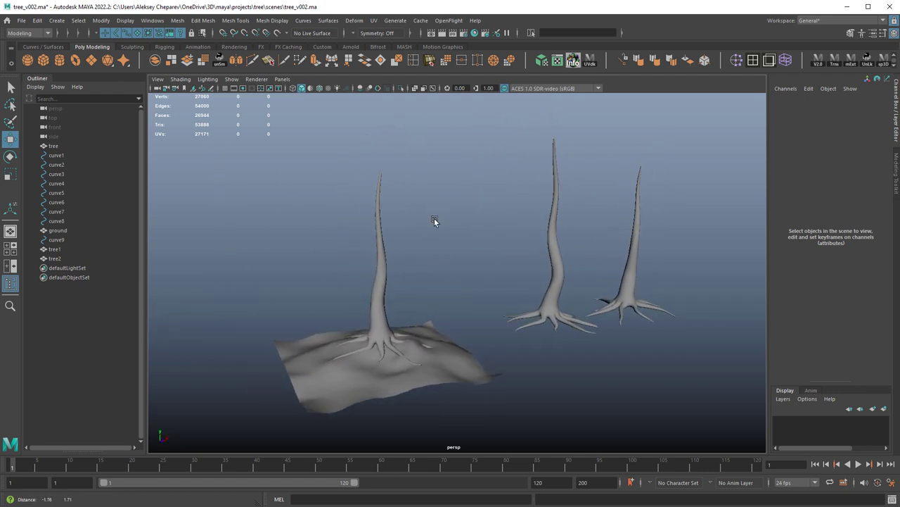
{"action": "left_click", "coordinate": [380, 273]}
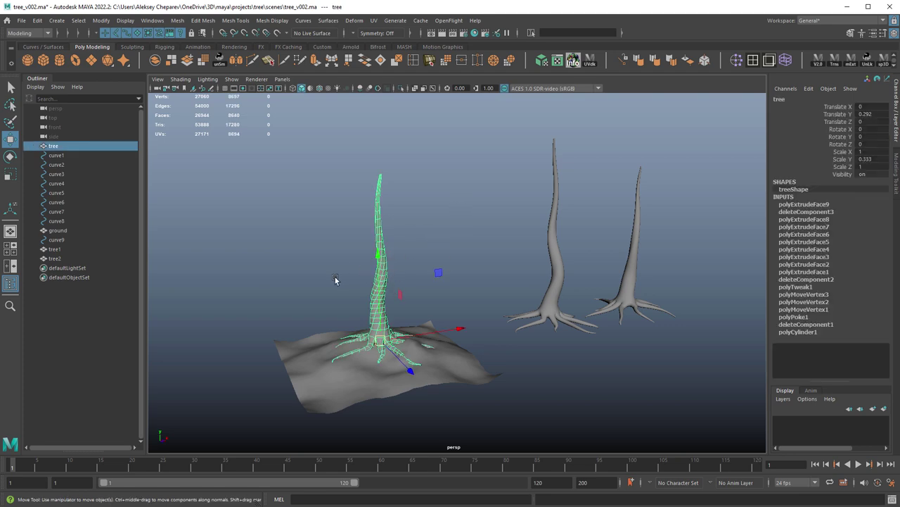
{"action": "left_click_drag", "start_coordinate": [334, 281], "coordinate": [470, 267], "text": "alt"}
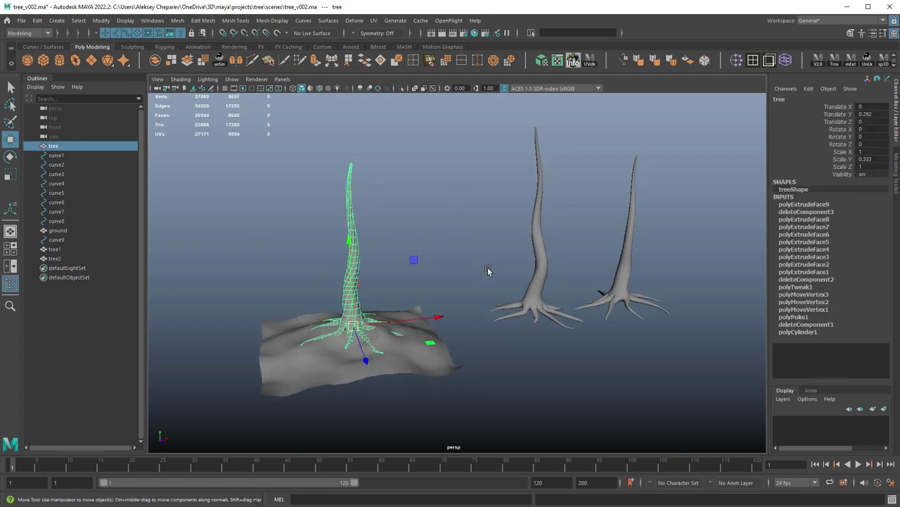